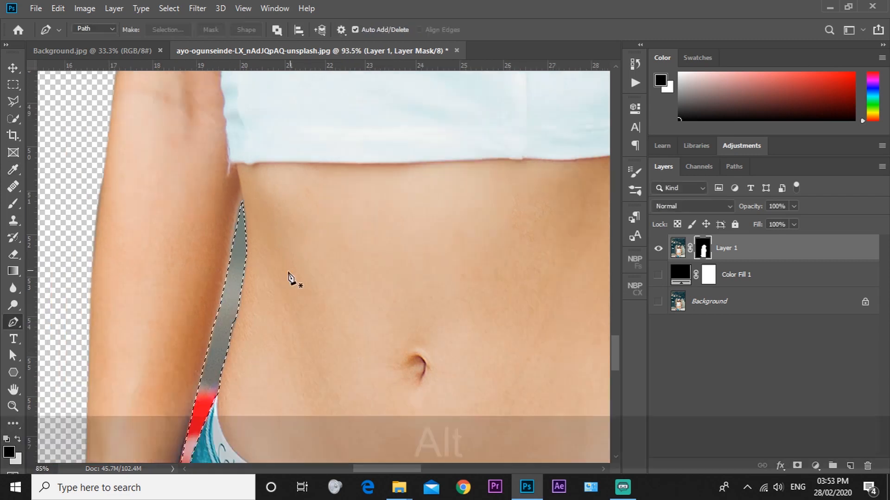
Step: Hide the background in the selected gap between the arm and waist by painting black on Layer 1's mask
key("b")
mouse_move(230, 202)
left_mouse_down()
mouse_move(250, 245)
mouse_move(191, 427)
left_mouse_up()
scroll(234, 321, "down", 5)
scroll(373, 267, "up", 5)
scroll(243, 302, "down", 3)
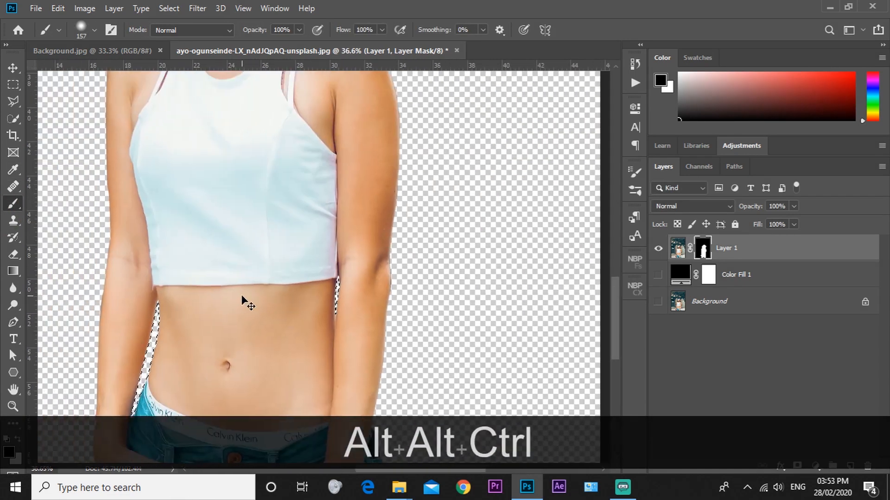
Step: Deselect the gap area and compare the cut-out with the original Background layer
key("m")
scroll(236, 356, "up", 3)
right_click(237, 360)
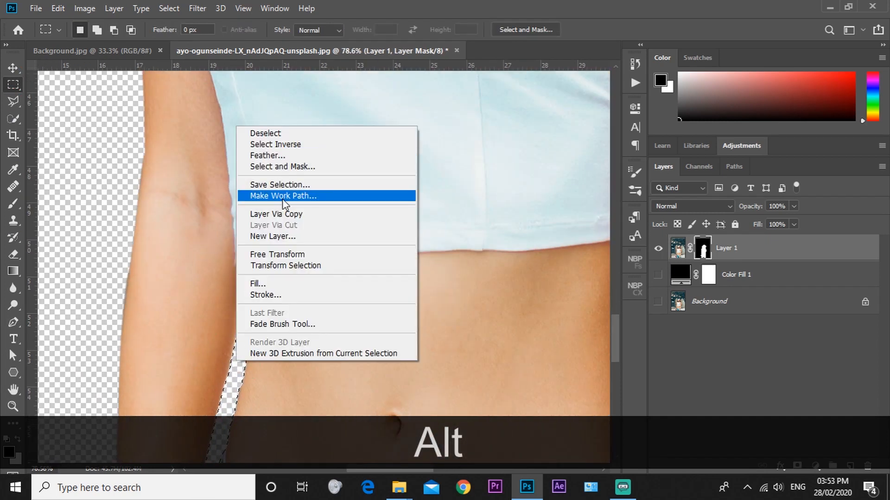
left_click(265, 133)
scroll(403, 263, "down", 6)
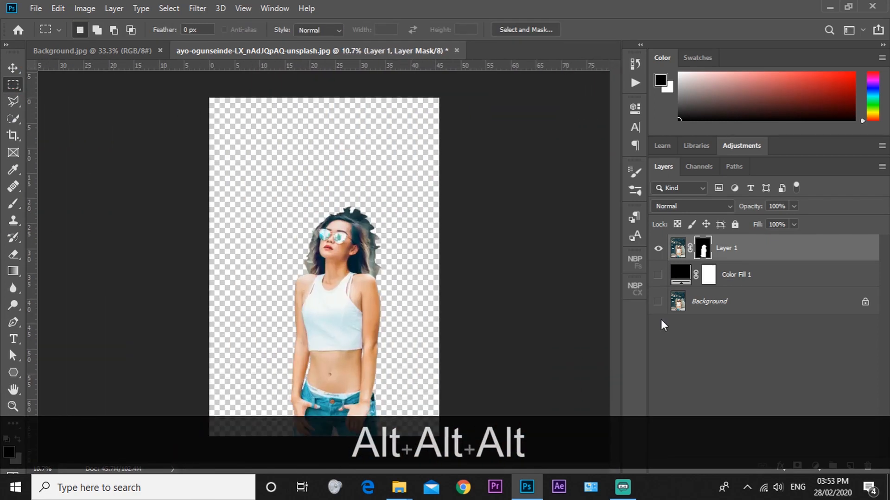
left_click(657, 301, "alt")
left_click(658, 301, "alt")
Step: Apply the layer mask of Layer 1 copy permanently to its pixels
scroll(402, 226, "up", 3)
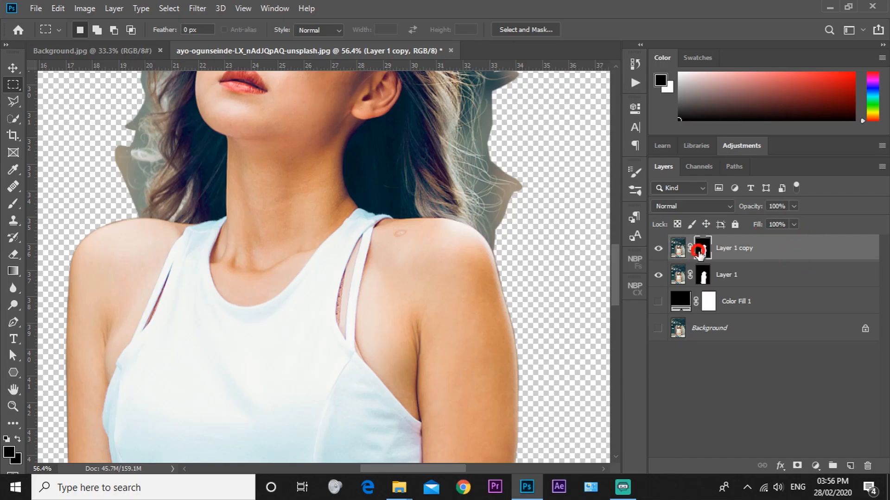
right_click(699, 252)
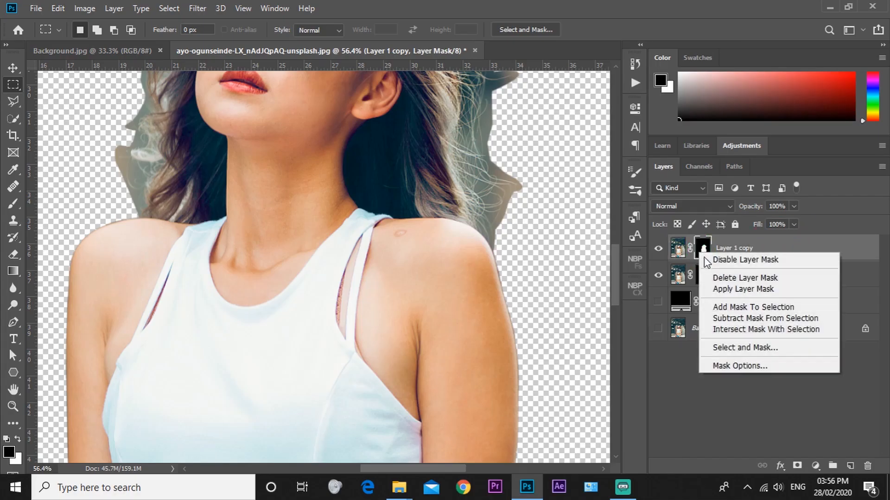
left_click(724, 288)
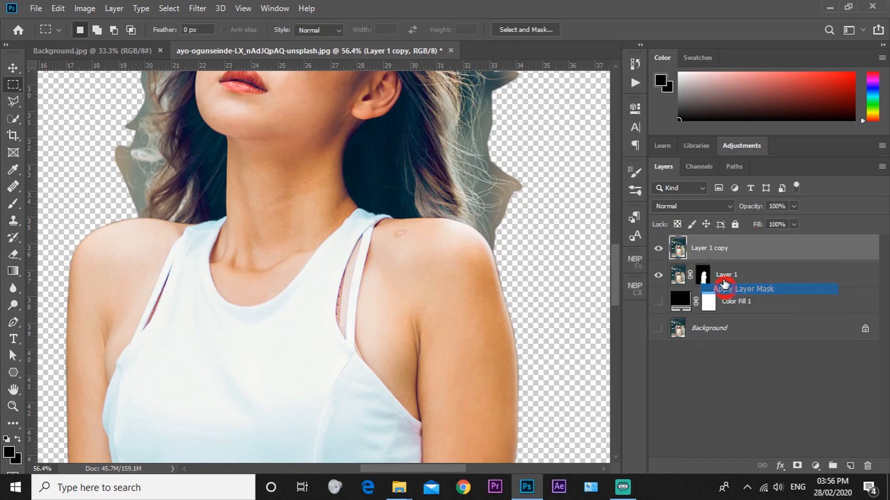
Step: Compare the Red, Green and Blue channels for hair contrast and examine the hair edges in the Red channel
left_click(699, 166)
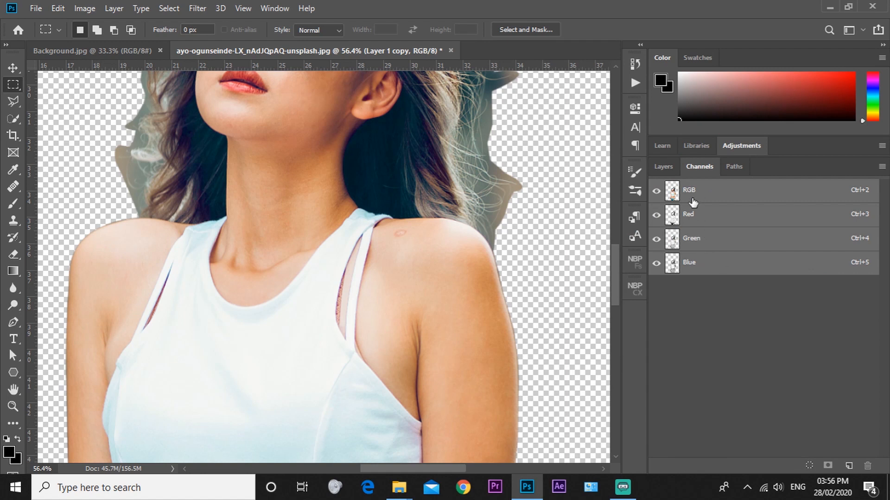
left_click(689, 215)
scroll(433, 180, "up", 7)
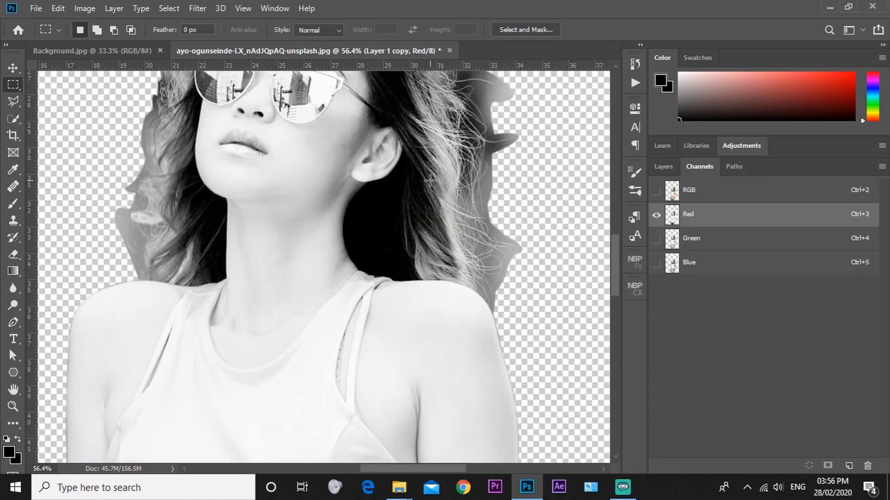
scroll(459, 180, "up", 2)
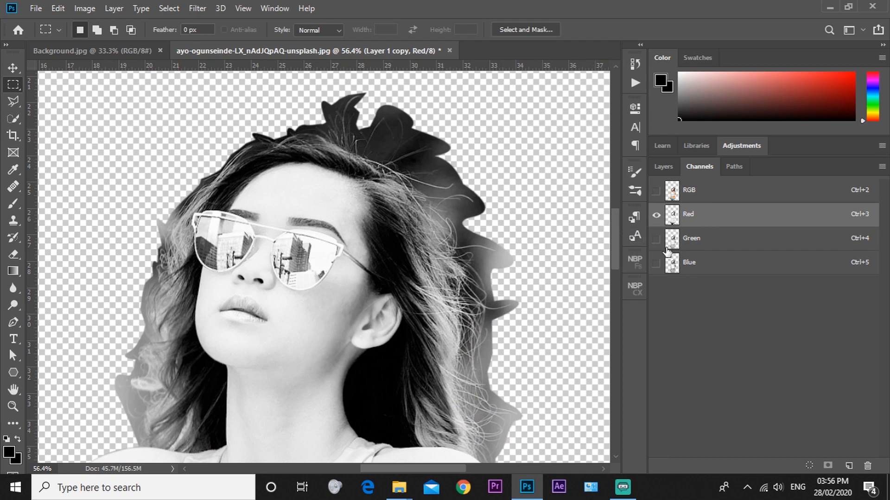
left_click(716, 245)
left_click(708, 266)
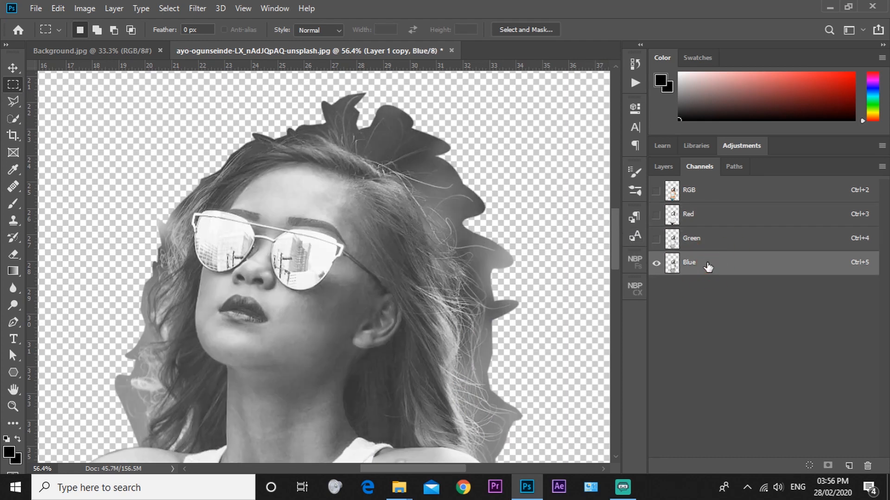
left_click(707, 218)
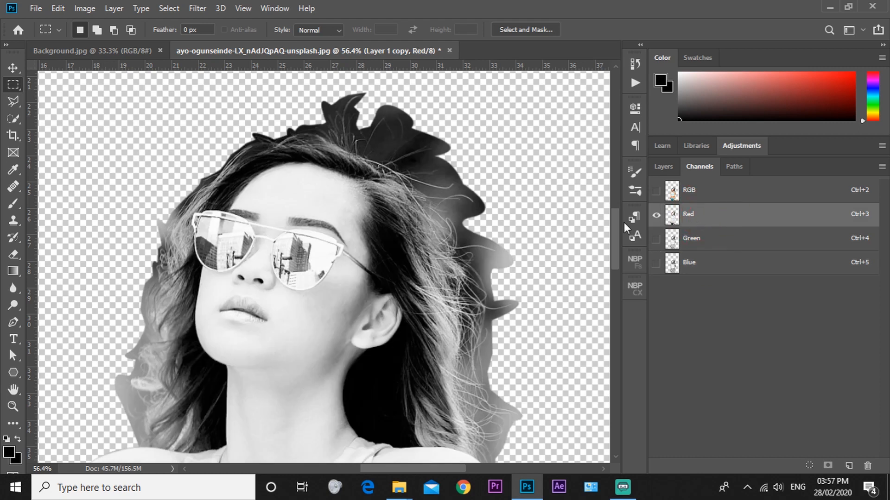
scroll(127, 240, "up", 6)
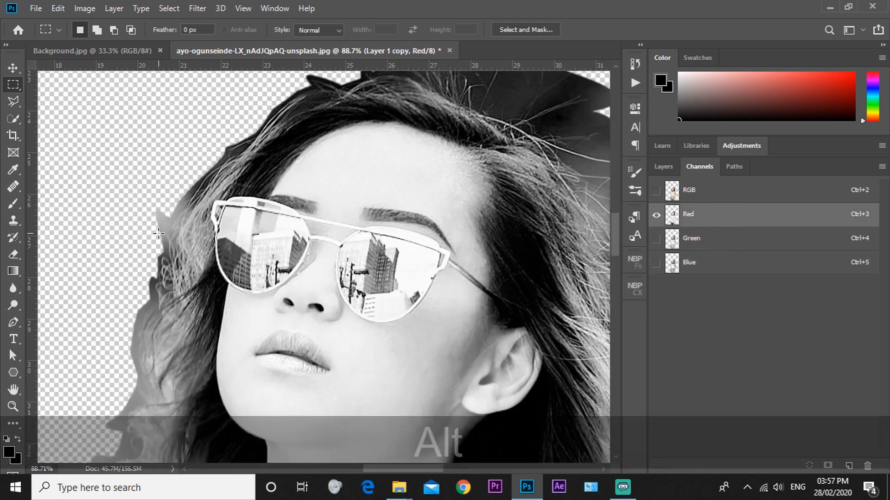
scroll(169, 229, "down", 7)
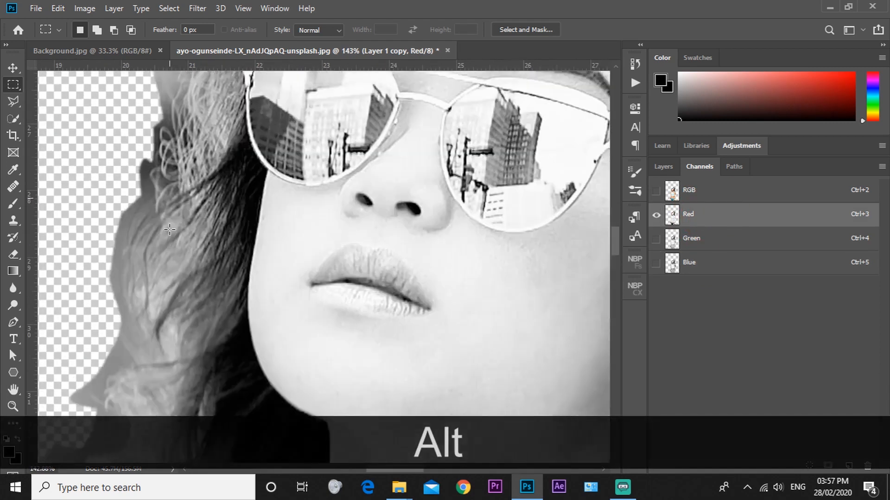
scroll(372, 216, "up", 8)
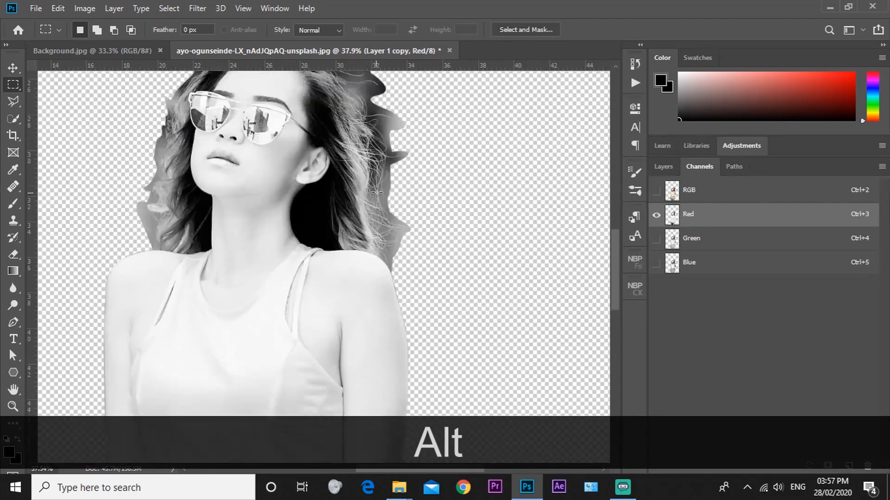
scroll(376, 192, "down", 5)
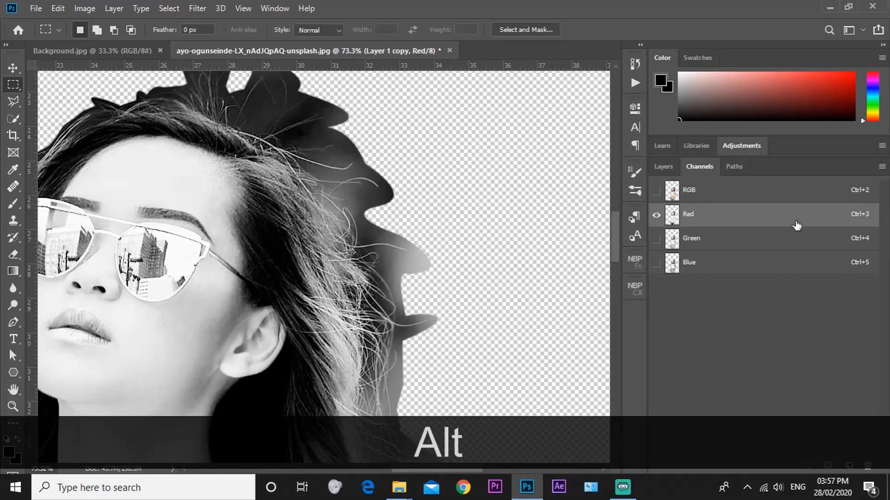
Step: Duplicate Layer 1 copy while keeping the Red channel displayed
left_click(796, 225, "ctrl")
key("ctrl+j")
left_click(780, 220)
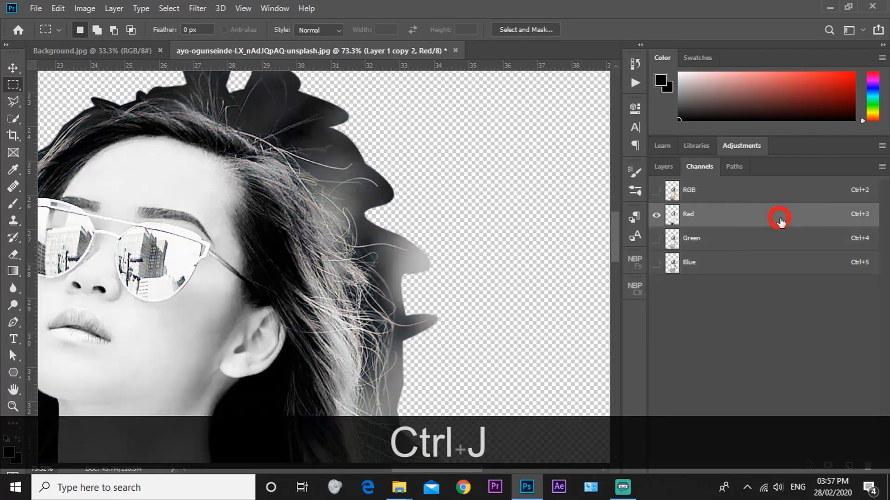
Step: Duplicate the Red channel and rename the copy "Selection area"
left_click_drag(813, 213, 848, 465)
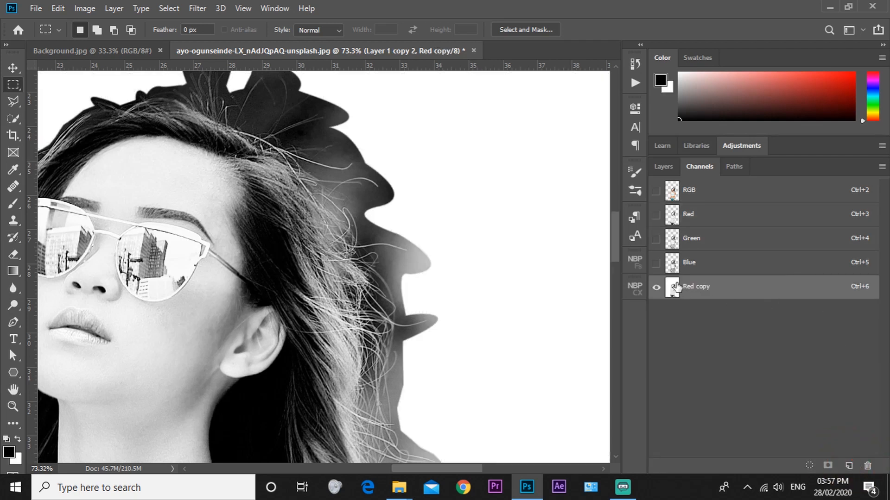
type("Se")
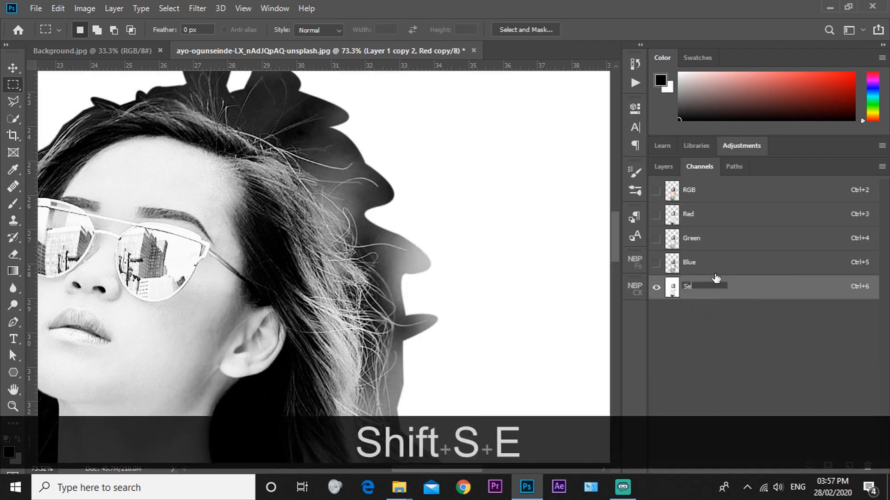
type("lection ar")
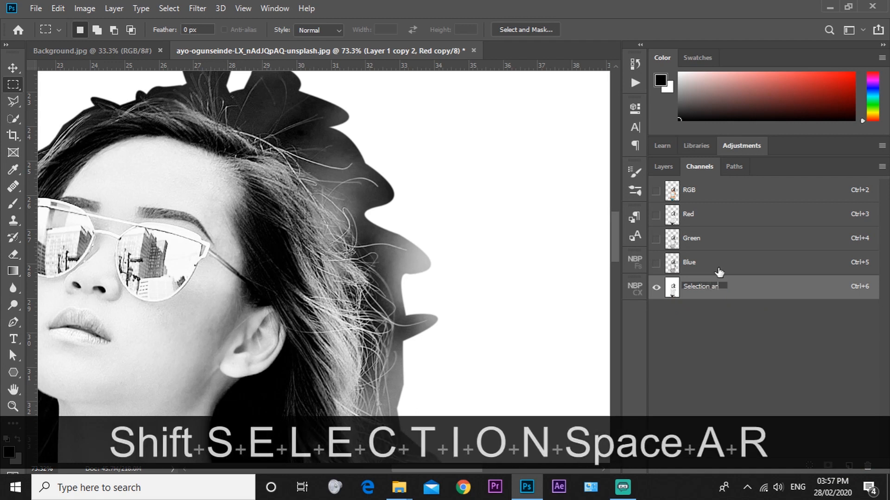
type("ea")
left_click(747, 353)
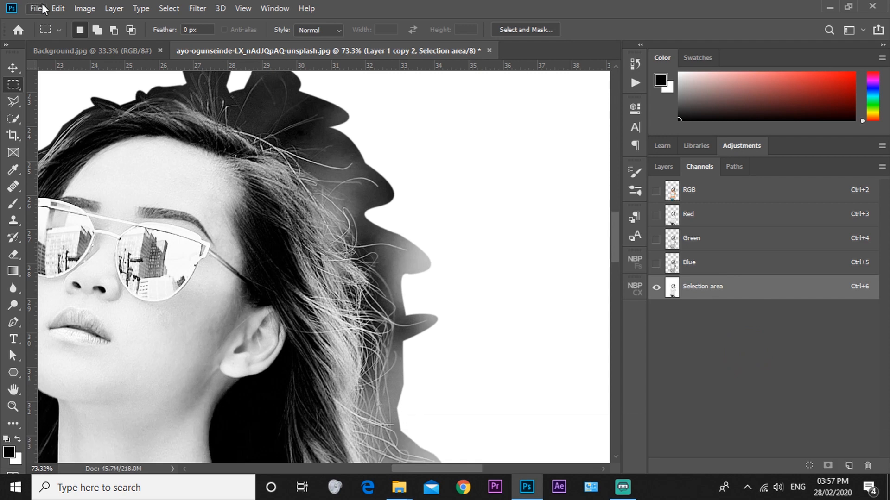
Step: Increase the Selection area channel's contrast with Levels, setting the input levels to 40, 0.43 and 183
left_click(67, 6)
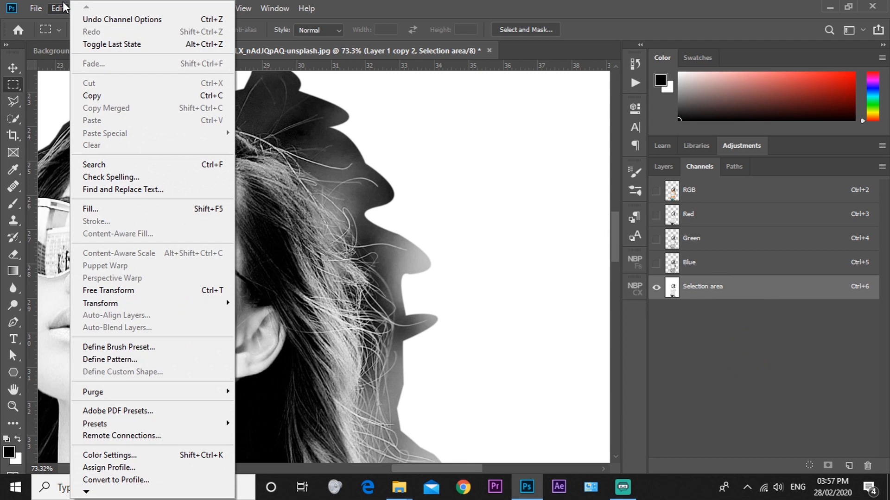
left_click(64, 7)
key("ctrl+l")
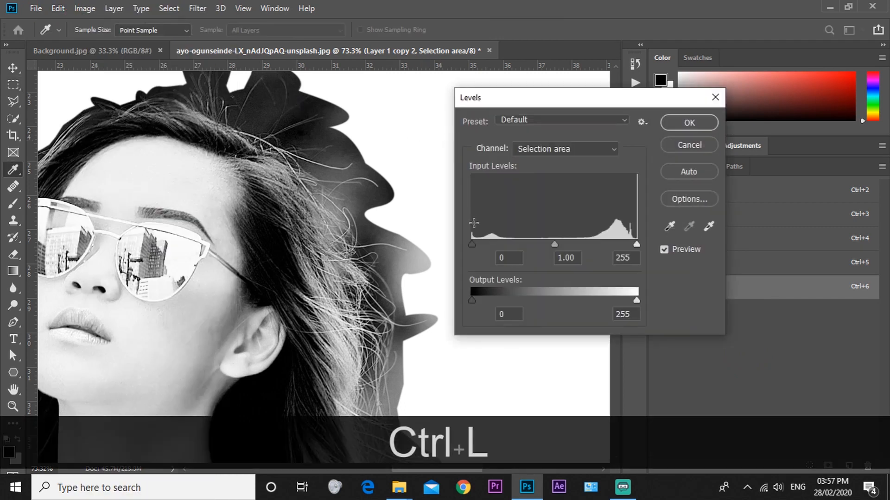
left_click_drag(473, 244, 498, 241)
left_click_drag(637, 244, 566, 249)
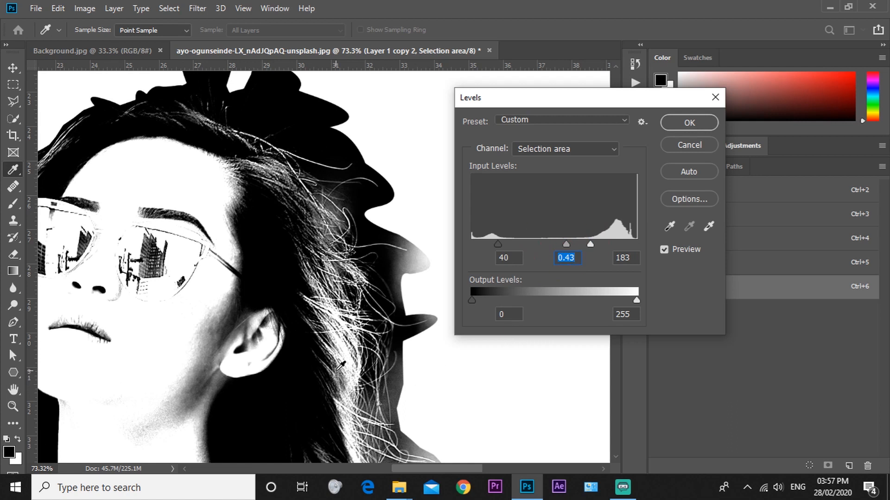
key("space")
left_click_drag(341, 366, 483, 363)
left_click_drag(103, 326, 38, 368)
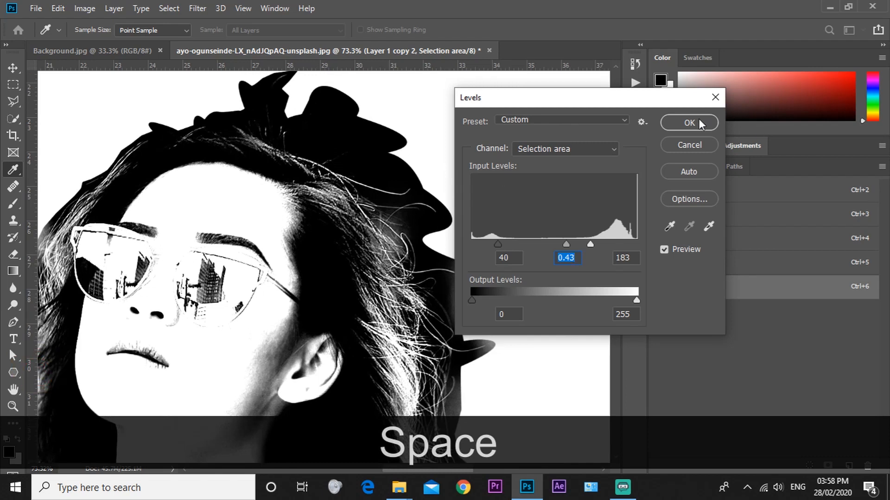
left_click(698, 122)
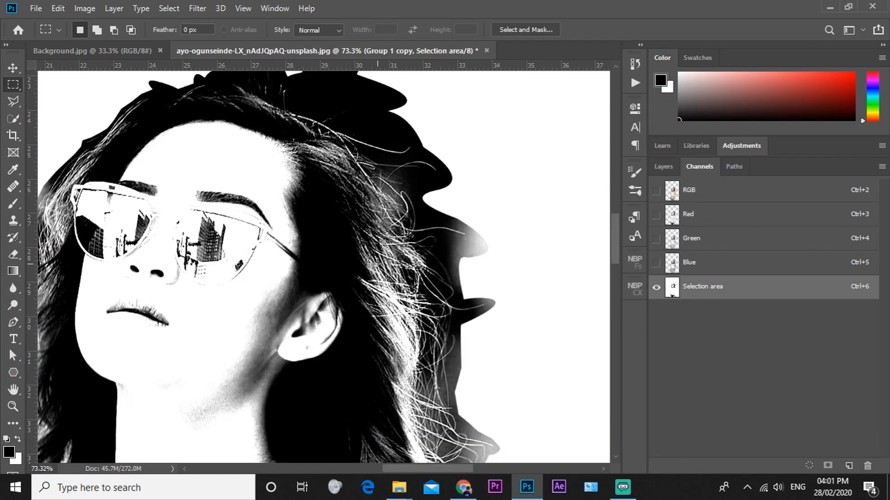
Step: Load the Selection area channel as a selection and inspect its outline around the hair
scroll(373, 263, "down", 1)
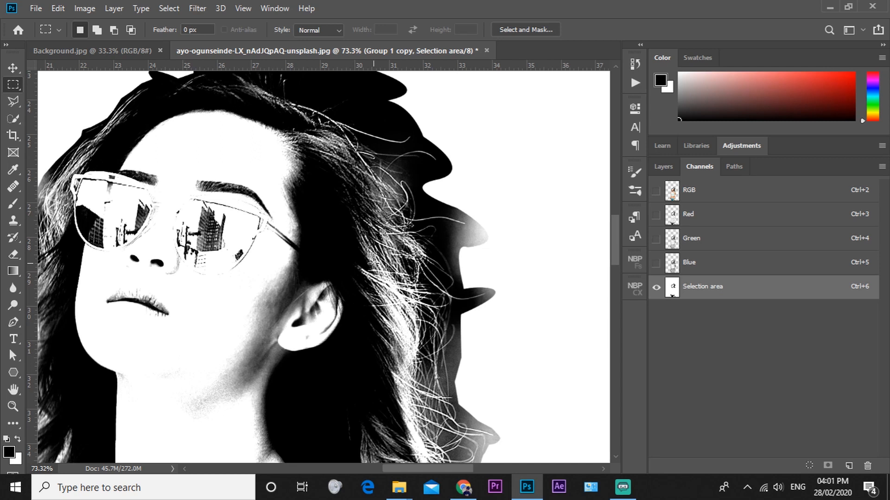
scroll(373, 263, "down", 3, "alt")
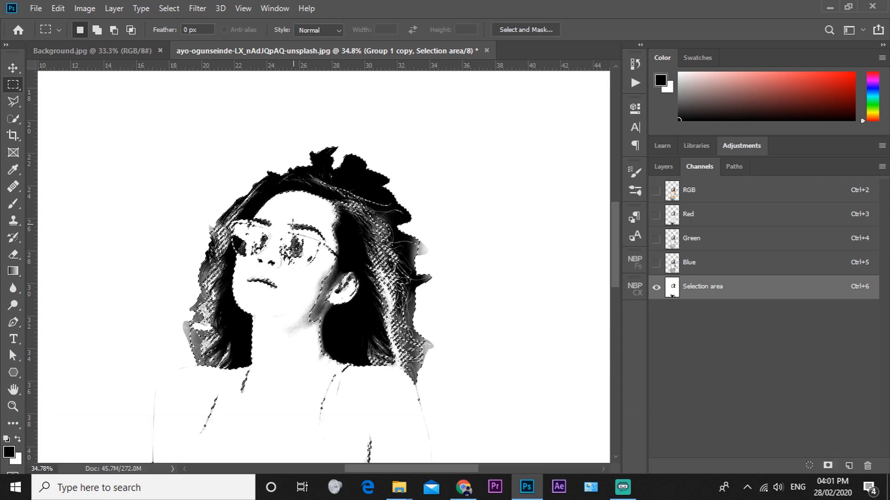
scroll(96, 220, "up", 5, "alt")
scroll(258, 277, "up", 3, "alt")
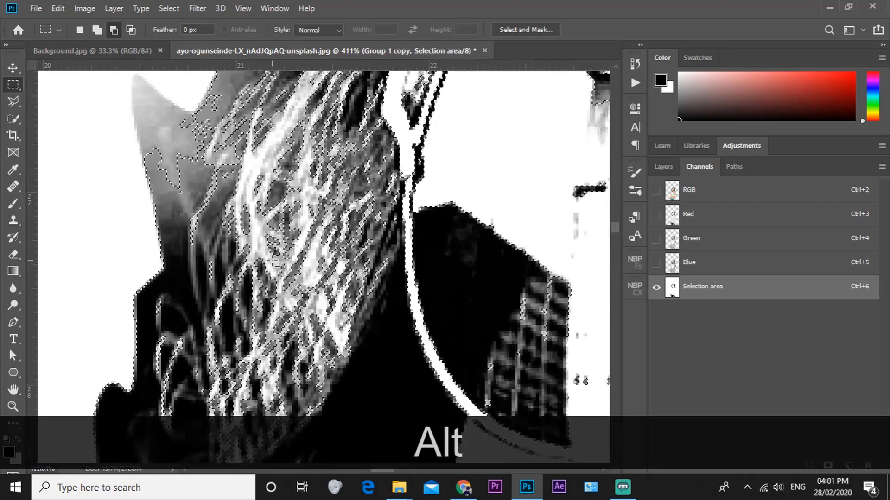
scroll(273, 262, "down", 10, "alt")
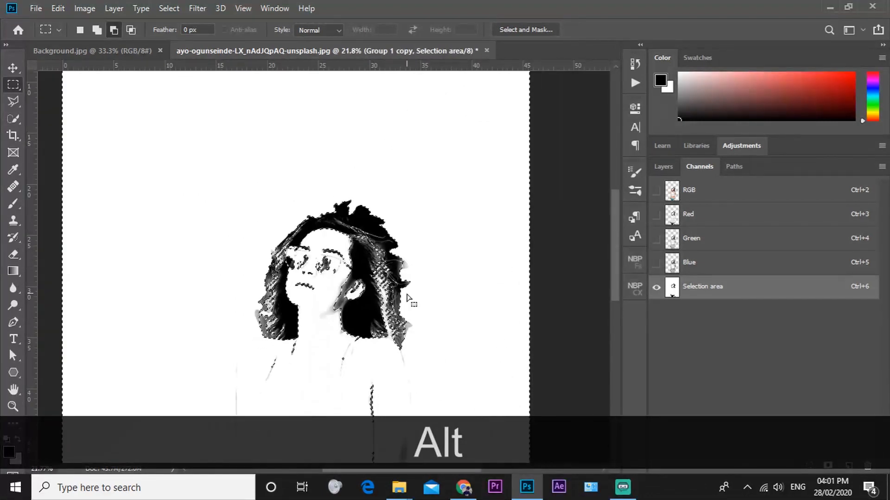
scroll(361, 227, "up", 6, "alt")
scroll(361, 227, "up", 6, "alt")
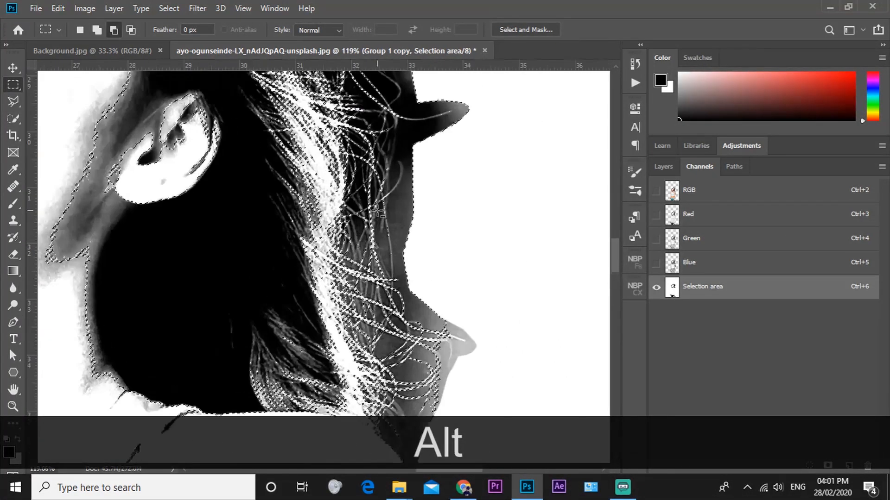
scroll(560, 213, "down", 4, "alt")
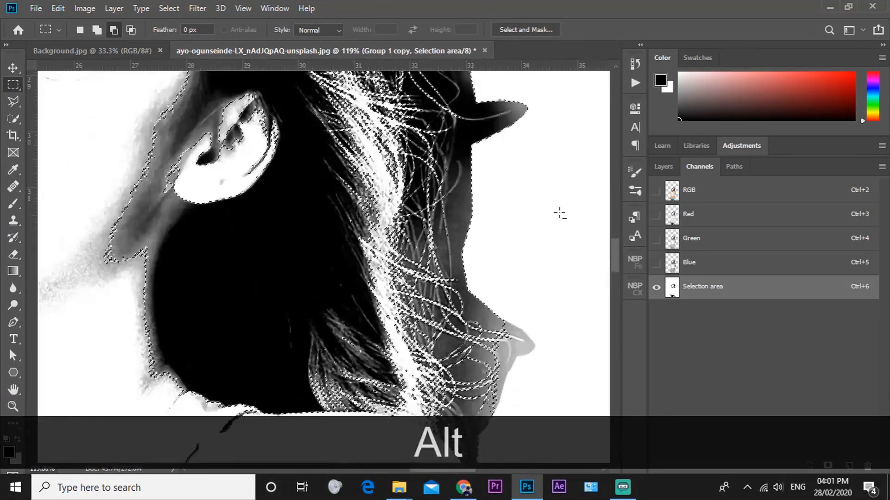
Step: Restore the full-colour RGB composite and return to the layer list with the hair selection active
left_click(657, 167)
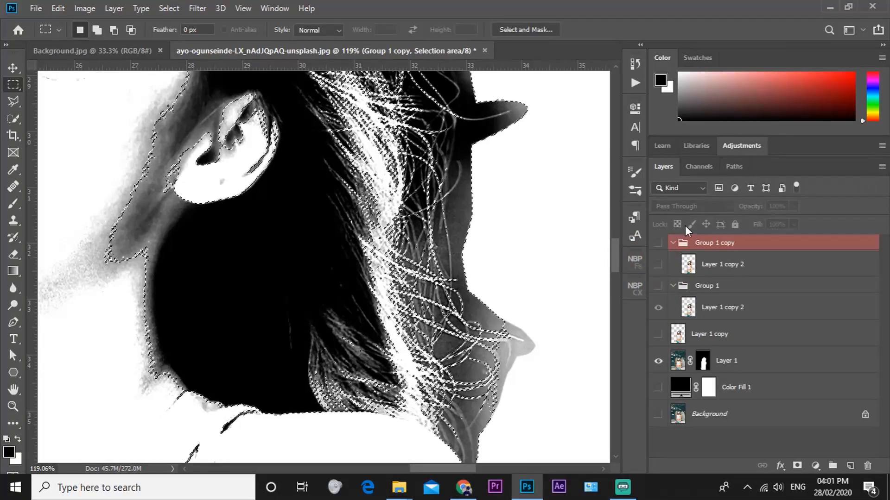
left_click(694, 168)
left_click(685, 194)
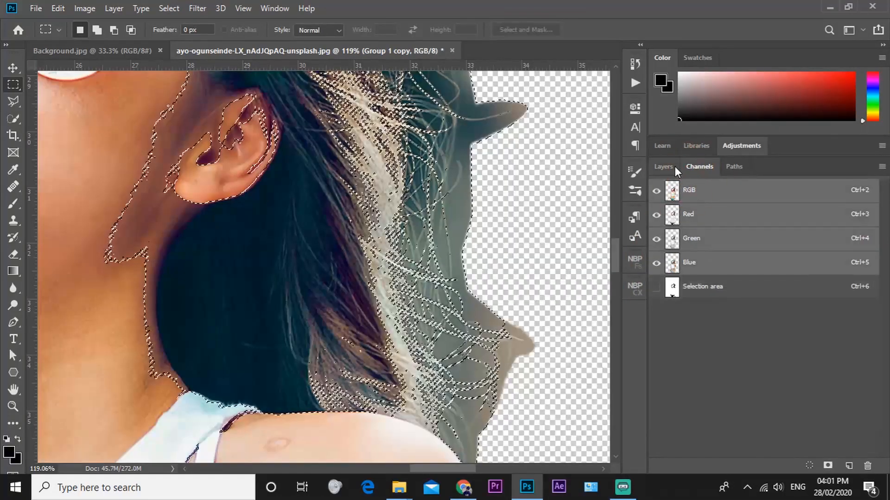
left_click(671, 166)
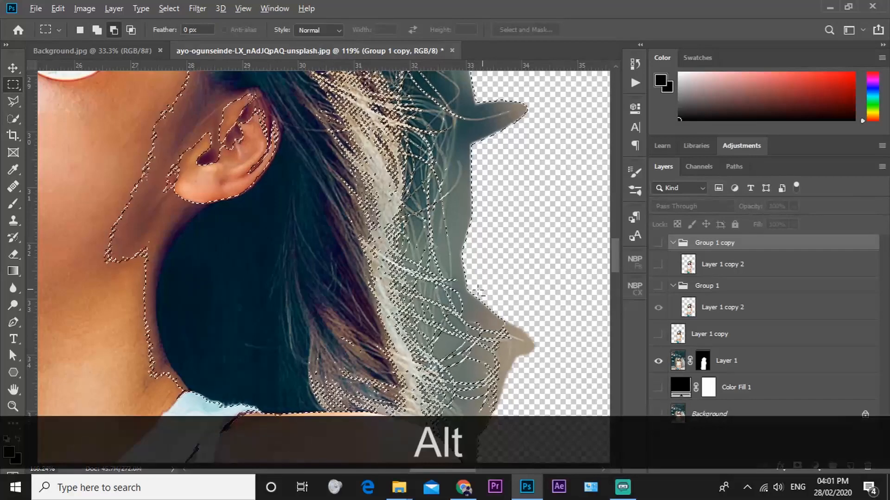
scroll(496, 278, "down", 3)
scroll(402, 268, "up", 3)
scroll(408, 265, "down", 2)
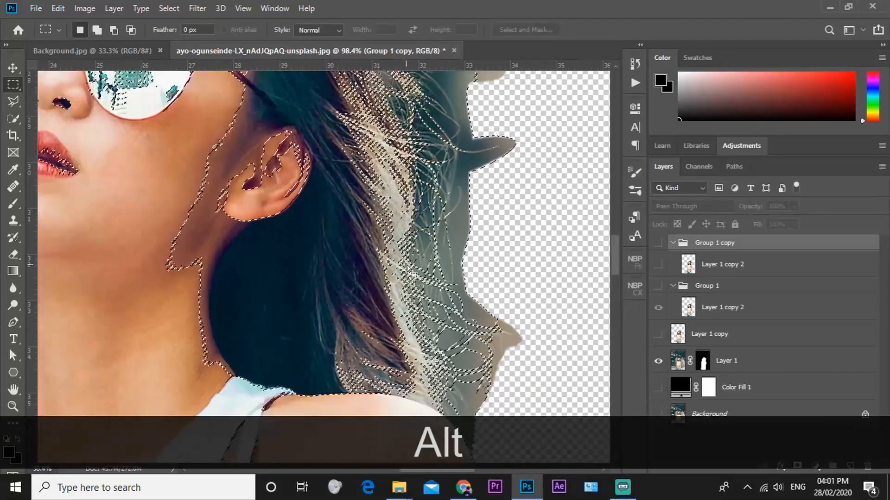
Step: Try to paint black with the Brush on Layer 1's mask over the background around the loose hair above the shoulder
scroll(412, 262, "down", 7)
scroll(415, 261, "up", 1)
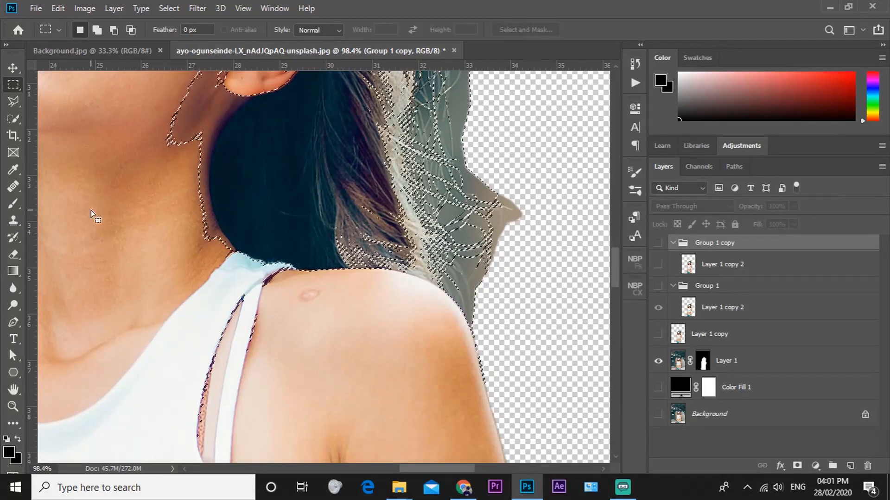
left_click(12, 204)
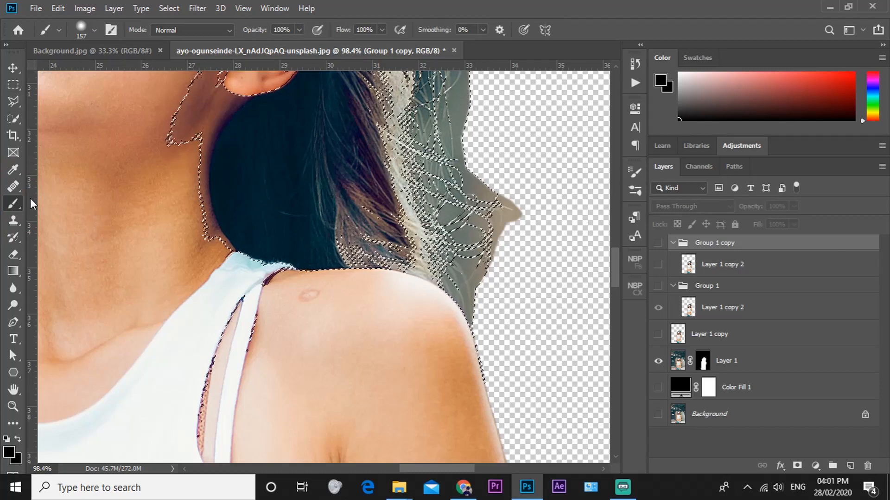
left_click(702, 361)
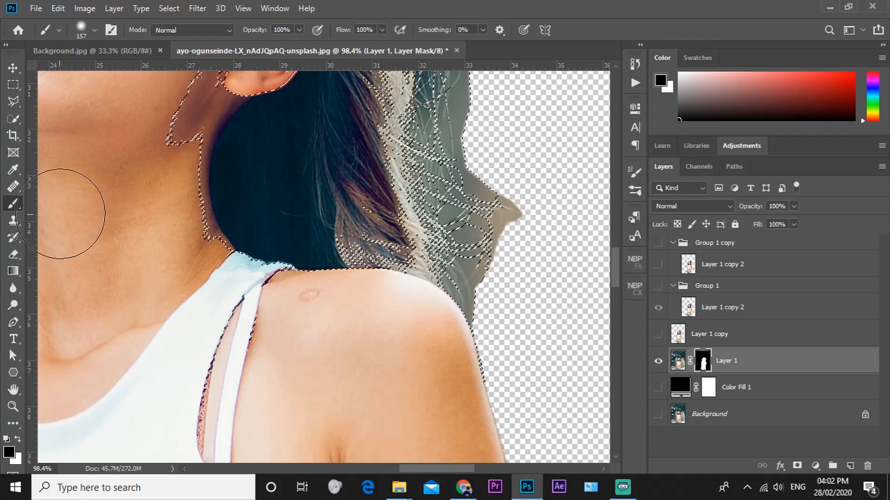
left_click_drag(506, 218, 487, 260)
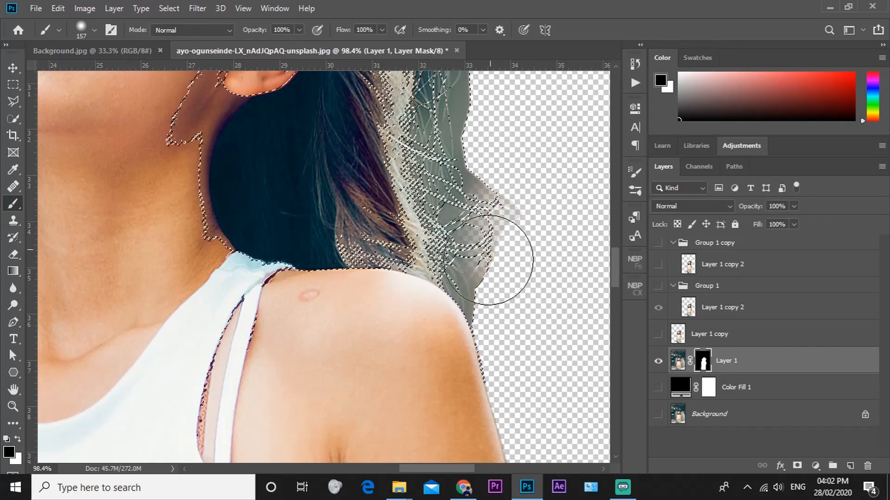
key("ctrl+h")
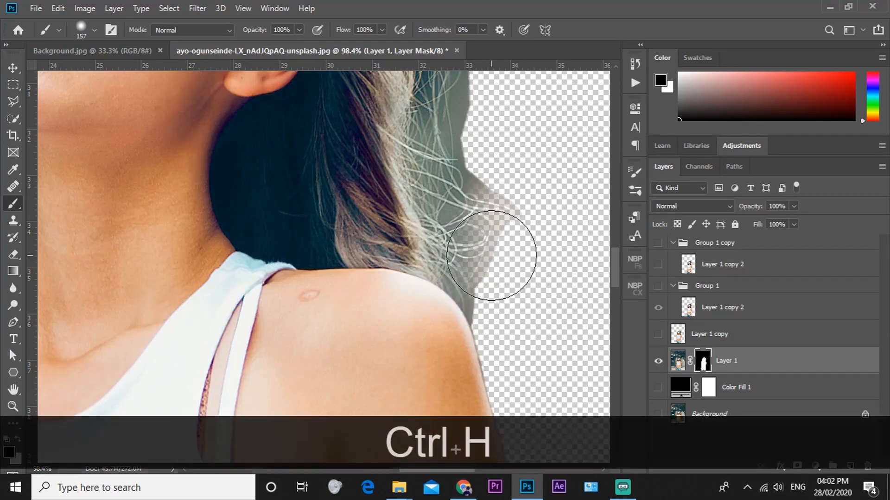
scroll(493, 253, "up", 3)
mouse_move(495, 250)
left_mouse_down()
mouse_move(451, 245)
mouse_move(461, 297)
mouse_move(466, 193)
mouse_move(477, 199)
mouse_move(429, 189)
mouse_move(414, 223)
left_mouse_up()
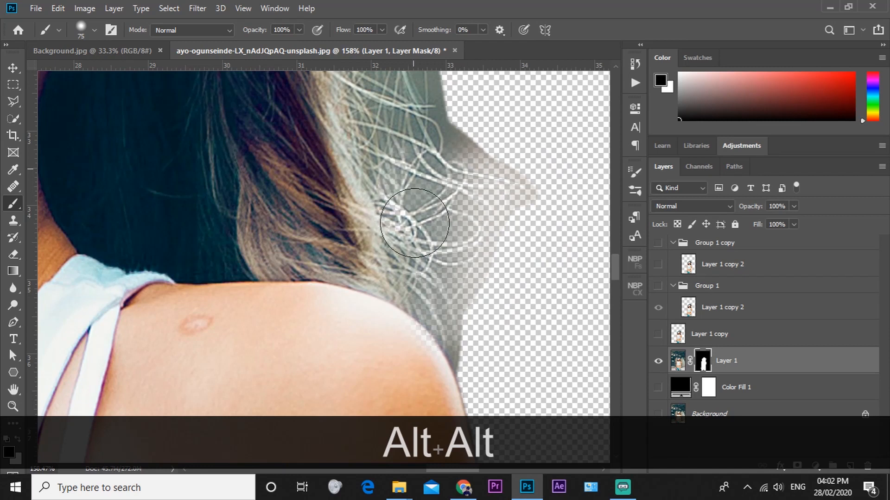
scroll(466, 148, "up", 5)
mouse_move(462, 170)
left_mouse_down()
mouse_move(453, 150)
mouse_move(434, 222)
mouse_move(410, 209)
mouse_move(395, 179)
mouse_move(424, 140)
left_mouse_up()
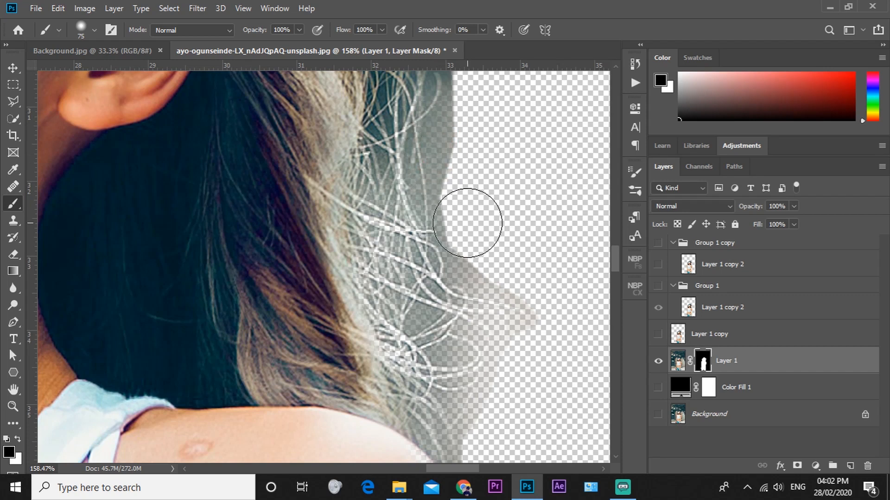
Step: Undo the black brush strokes on Layer 1's mask
key("ctrl+z")
key("ctrl+z")
key("ctrl+z")
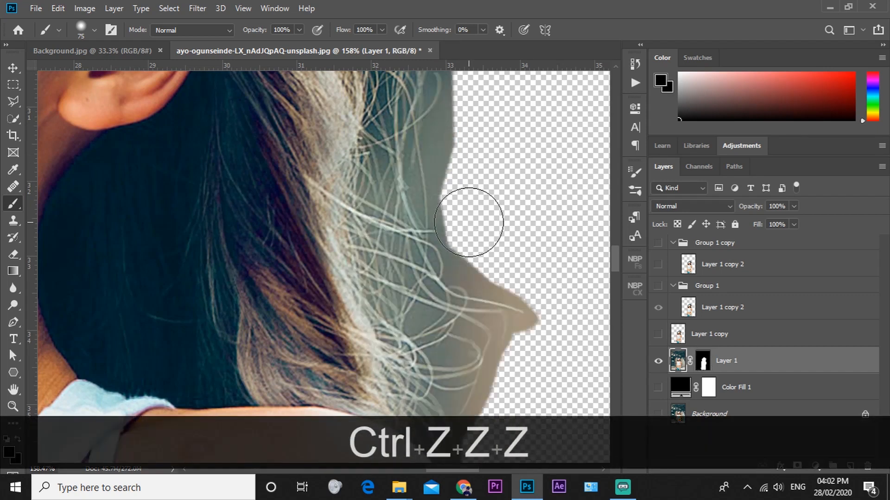
Step: Invert the hair selection with its outline hidden, and switch back to the Brush tool
key("ctrl+h")
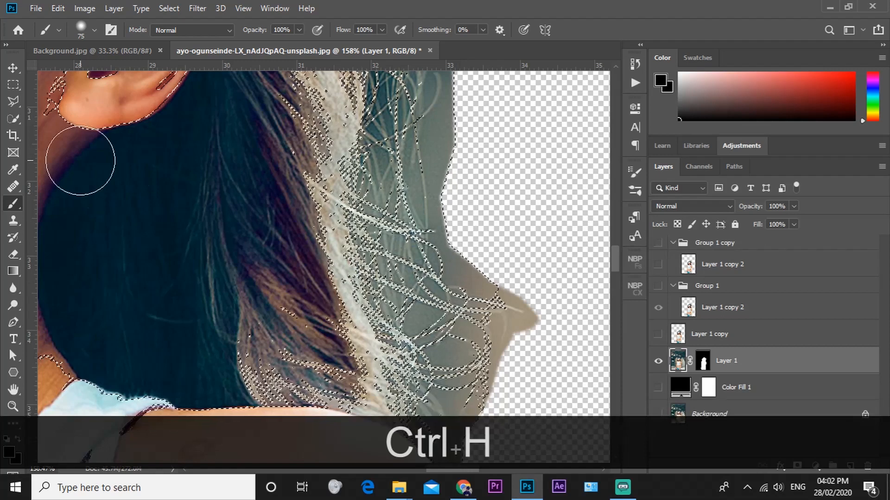
left_click(13, 85)
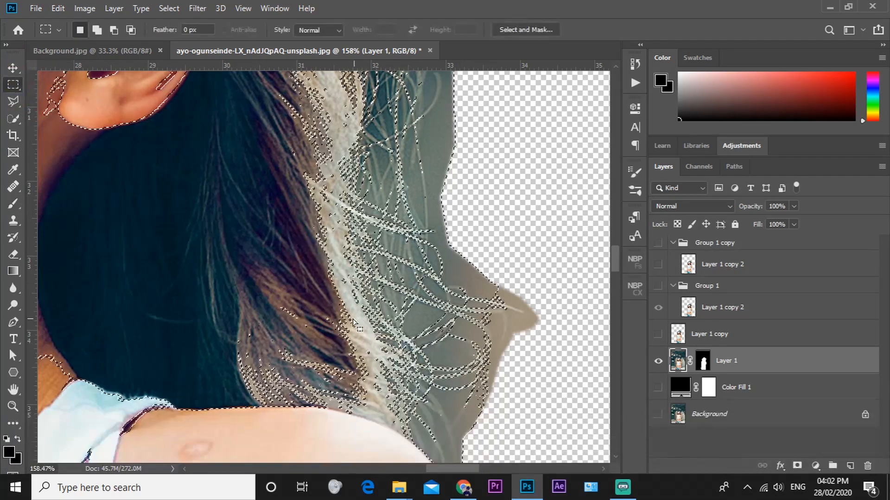
right_click(355, 80)
left_click(395, 101)
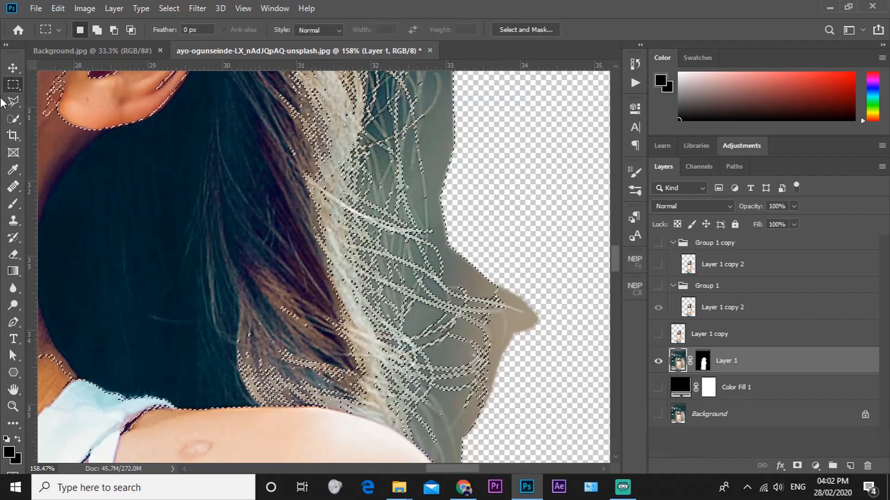
key("ctrl+h")
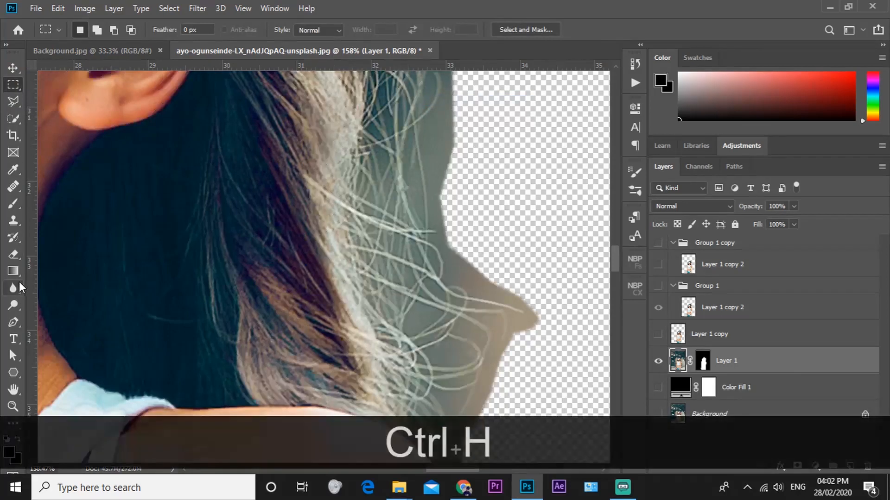
left_click(13, 203)
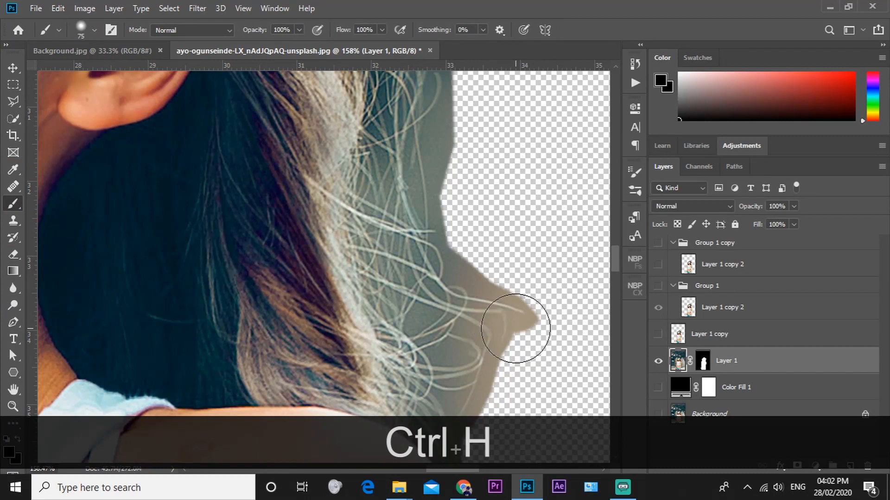
scroll(508, 326, "up", 3)
scroll(509, 325, "down", 3)
mouse_move(492, 294)
left_mouse_down()
mouse_move(475, 255)
mouse_move(467, 288)
left_mouse_up()
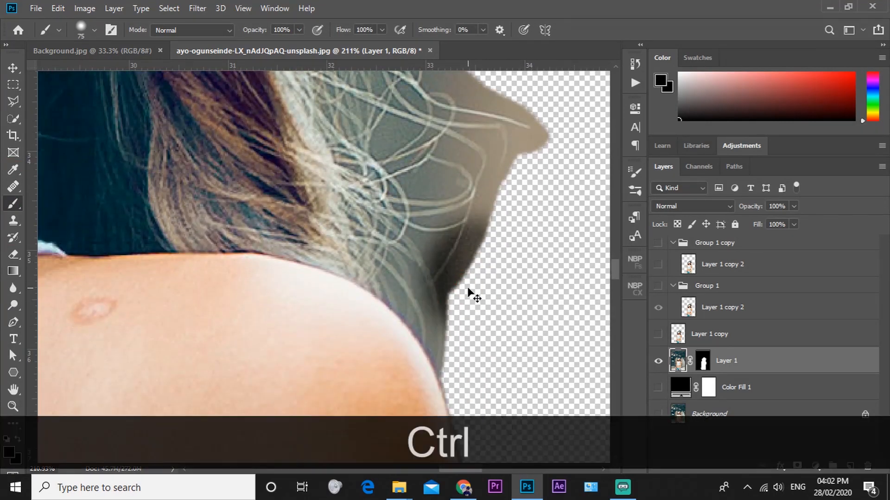
key("ctrl+z")
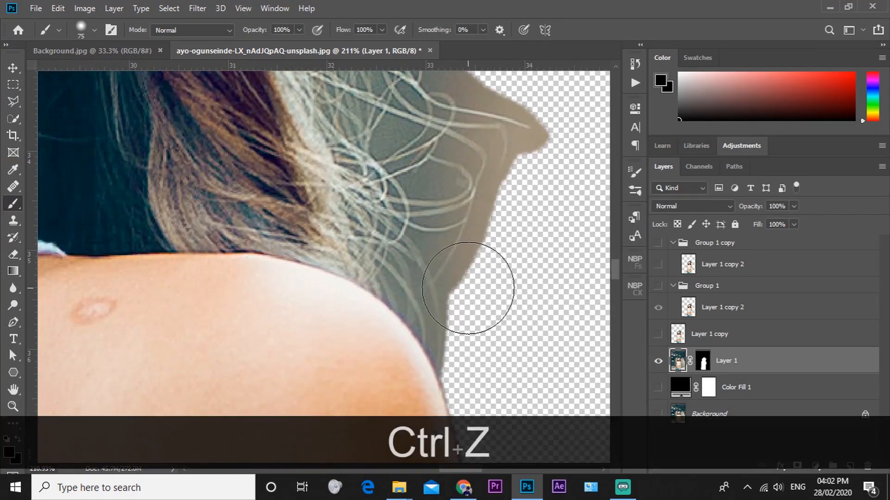
Step: Paint black on Layer 1's mask over the background behind the loose strands just above the shoulder
left_click(702, 362)
mouse_move(500, 264)
left_mouse_down()
mouse_move(465, 285)
mouse_move(451, 258)
mouse_move(512, 123)
mouse_move(407, 139)
mouse_move(432, 179)
mouse_move(468, 175)
mouse_move(530, 258)
mouse_move(476, 378)
mouse_move(454, 294)
left_mouse_up()
scroll(424, 160, "up", 3)
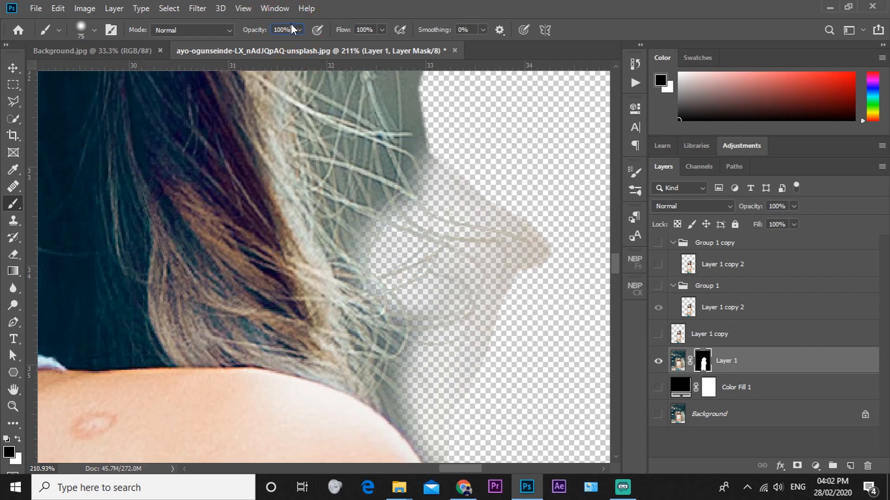
Step: Lower the brush opacity to 70% and mask out the background between the loose strands further up the hair
key("Down")
key("Down")
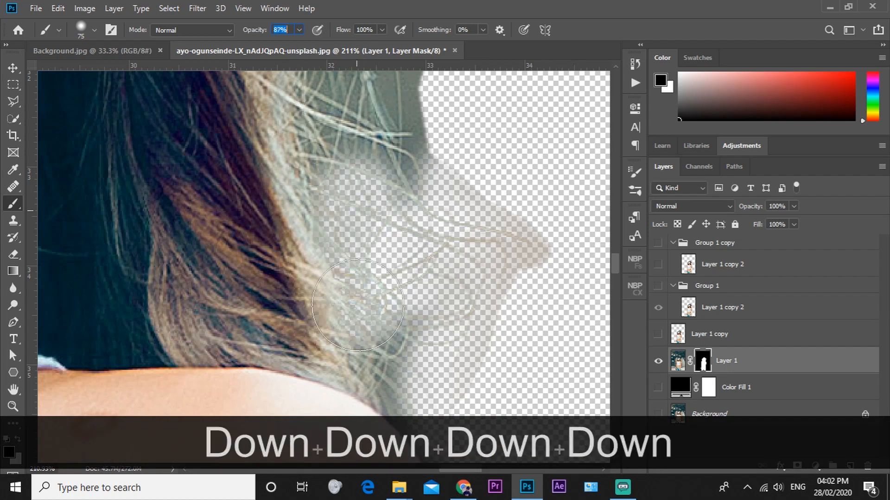
key("Down")
key("Down")
key("Down")
key("Down")
key("Down")
key("Down")
key("Down")
key("Down")
key("Down")
key("Down")
key("Down")
key("Down")
key("Down")
key("Down")
key("Down")
key("Down")
key("Down")
scroll(402, 173, "up", 2)
left_click_drag(402, 227, 361, 152)
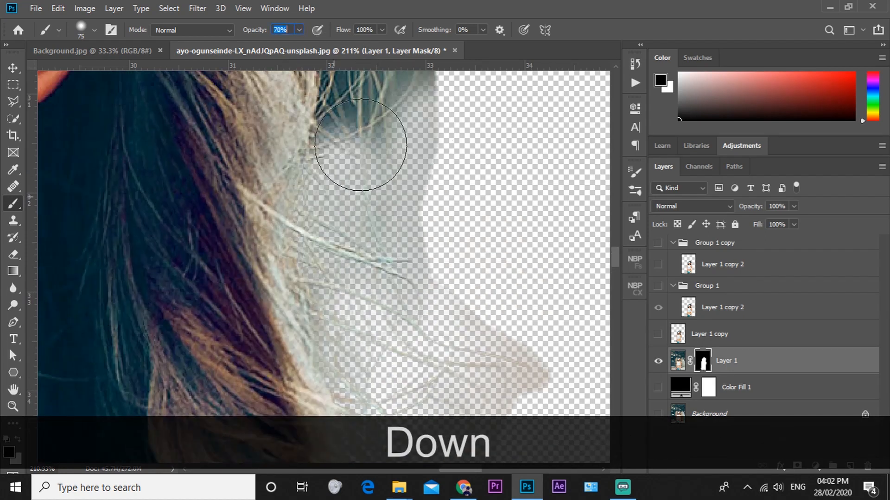
Step: Continue painting black on the mask up the outer side of the hair to the top of the head
scroll(380, 176, "up", 4)
left_click_drag(401, 116, 391, 209)
scroll(391, 208, "up", 2)
left_click_drag(508, 115, 410, 160)
scroll(410, 160, "up", 4)
left_click_drag(389, 223, 306, 303)
scroll(315, 209, "up", 5)
left_click_drag(352, 287, 296, 159)
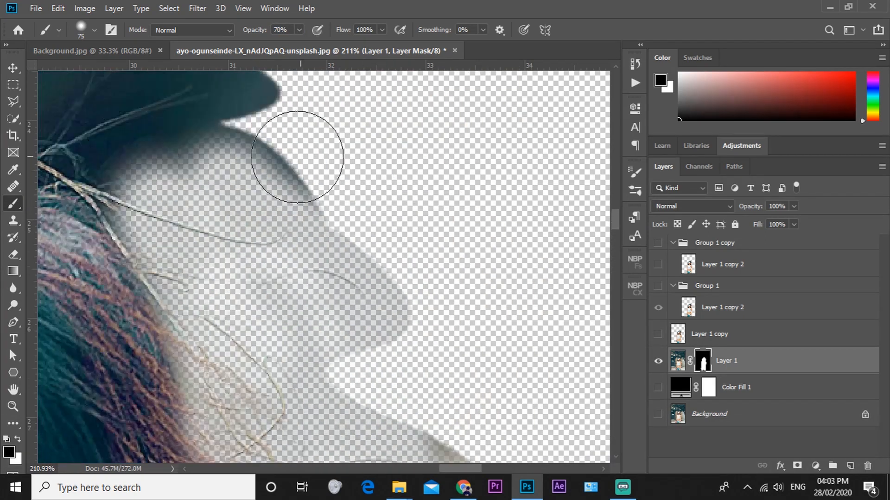
Step: Mask out the background halo around the crown of the head, raising the brush opacity to 100%
scroll(157, 135, "down", 1)
scroll(157, 135, "left", 4)
scroll(157, 135, "up", 2)
left_click_drag(417, 260, 310, 176)
scroll(310, 176, "left", 4)
double_click(290, 30)
type("100")
mouse_move(370, 153)
left_mouse_down()
mouse_move(260, 201)
mouse_move(440, 141)
mouse_move(354, 234)
left_mouse_up()
Step: Paint out the faint background remnants beyond the flyaway strands on the ear side of the hair
scroll(439, 141, "down", 3)
scroll(439, 141, "right", 5)
scroll(355, 234, "down", 2)
left_click_drag(436, 253, 576, 288)
scroll(528, 253, "down", 6)
scroll(479, 218, "right", 5)
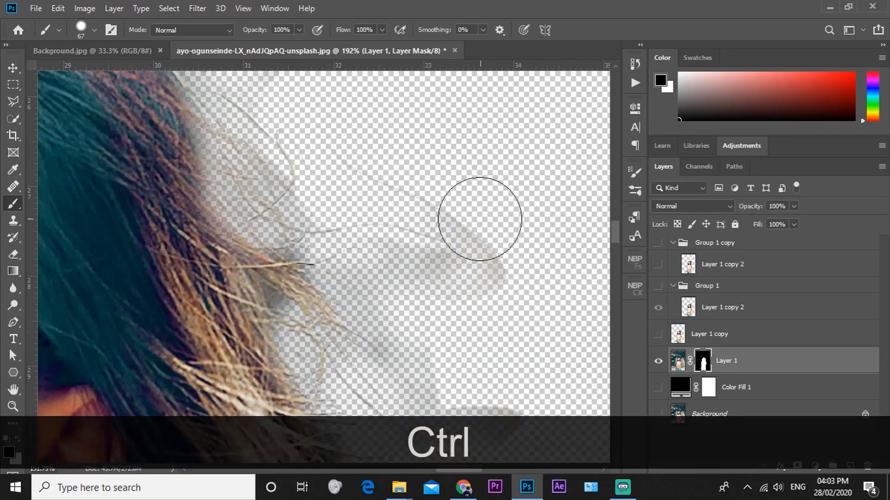
left_click_drag(479, 218, 435, 236)
Step: Try to mask out more of the background along the hair edge with a resized brush
scroll(455, 345, "down", 9)
scroll(462, 391, "down", 4)
scroll(417, 324, "up", 4)
right_click(441, 258, "alt")
scroll(436, 278, "up", 3)
left_click_drag(431, 375, 358, 292)
scroll(323, 197, "down", 10)
scroll(323, 189, "up", 10)
key("ctrl+z")
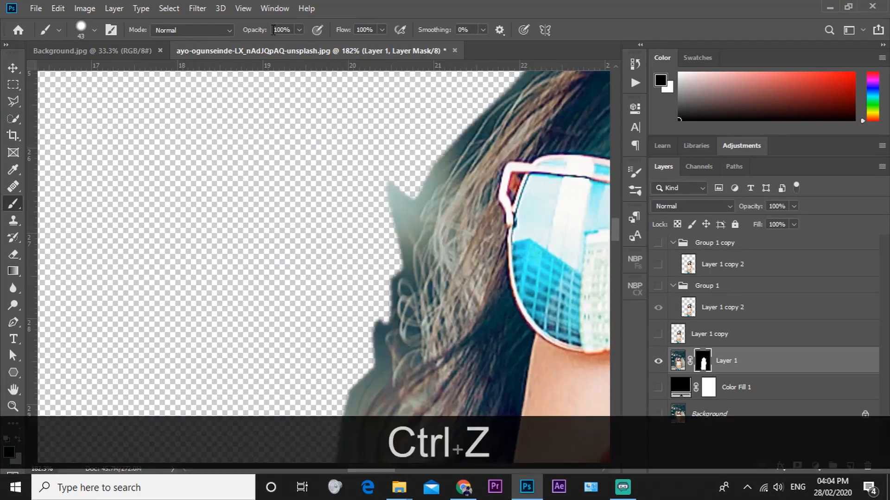
Step: Paint black on Layer 1's mask over the background along the hair beside the sunglasses
right_click(343, 154, "alt")
left_click_drag(398, 333, 440, 193)
scroll(401, 215, "down", 8)
left_click_drag(254, 315, 283, 346)
scroll(278, 324, "down", 3)
scroll(244, 264, "up", 3)
scroll(278, 287, "down", 3)
Step: Mask out the background halo along the lower hair on the same side, down towards the shoulder
right_click(308, 324, "alt")
key("ctrl+z")
mouse_move(316, 226)
left_mouse_down()
mouse_move(281, 331)
mouse_move(290, 299)
left_mouse_up()
left_click_drag(246, 357, 274, 309)
scroll(286, 309, "down", 5)
scroll(304, 314, "up", 4)
Step: Swap the brush colour to white and restore the lower hair above the shoulder in Layer 1's mask at 70% opacity
key("x")
right_click(256, 260, "alt")
scroll(256, 260, "down", 4)
scroll(256, 252, "up", 4)
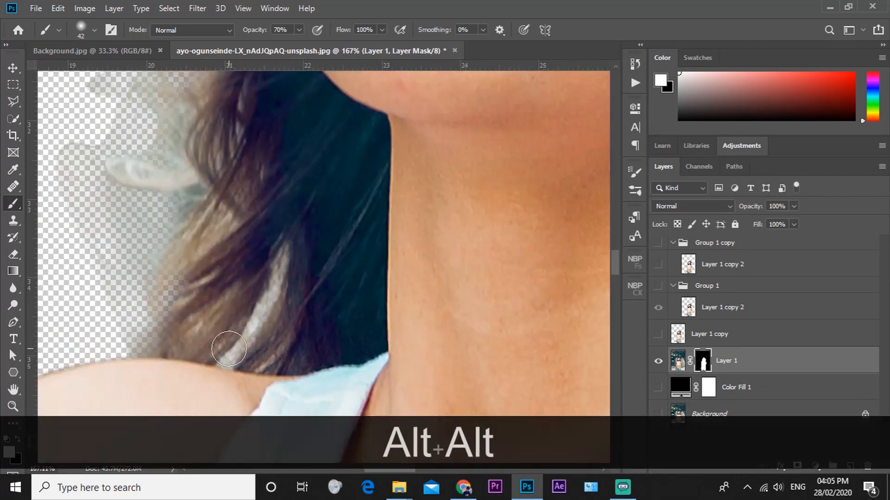
scroll(228, 348, "down", 6)
scroll(285, 169, "up", 6)
Step: Swap the brush back to black and mask out the halo around the upper hair, undoing the last stroke
key("x")
left_click_drag(259, 228, 390, 108)
scroll(448, 264, "down", 6)
scroll(457, 187, "up", 3)
right_click(143, 231, "alt")
left_click_drag(367, 234, 292, 309)
key("ctrl+z")
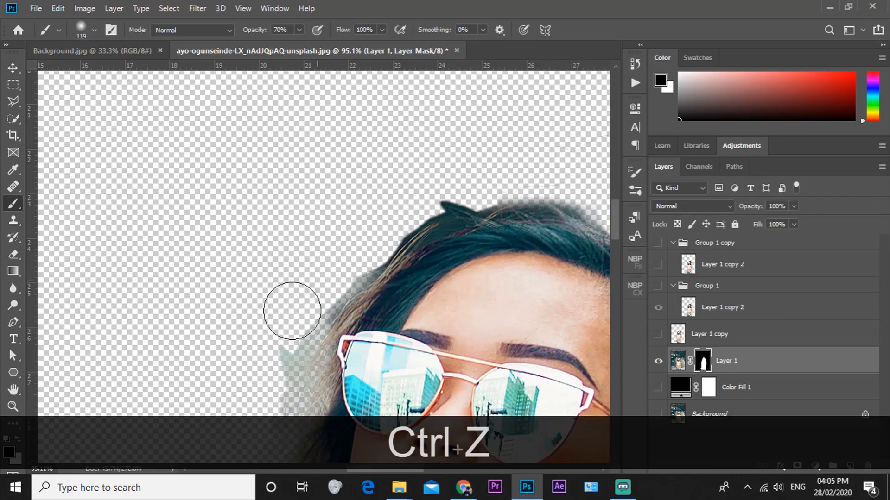
Step: Display Layer 1's layer mask on its own to check the edges around the hair
scroll(506, 202, "down", 6)
scroll(516, 204, "right", 3)
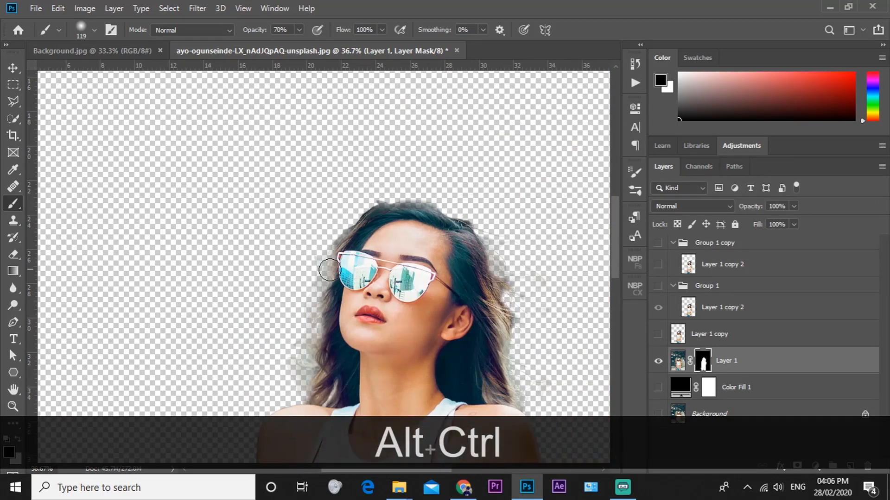
scroll(540, 326, "down", 3)
scroll(533, 140, "up", 6)
right_click(222, 149, "alt")
scroll(222, 148, "down", 1)
left_click(702, 364, "alt")
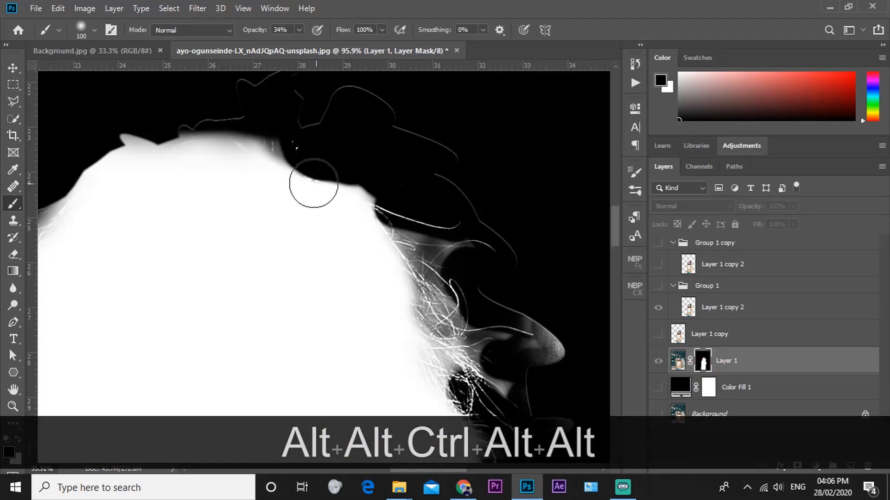
Step: Set the brush to Overlay mode at 100% opacity with a size of 38 px
scroll(538, 300, "up", 6)
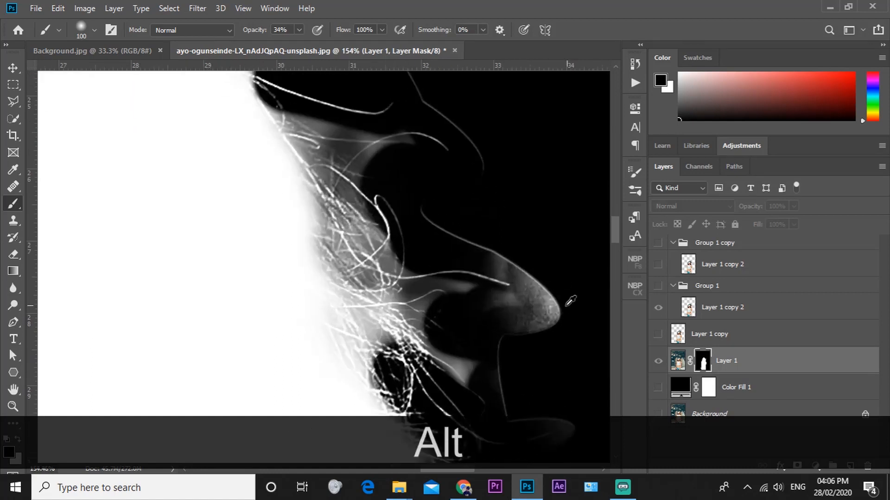
right_click(539, 301)
right_click(510, 304, "alt")
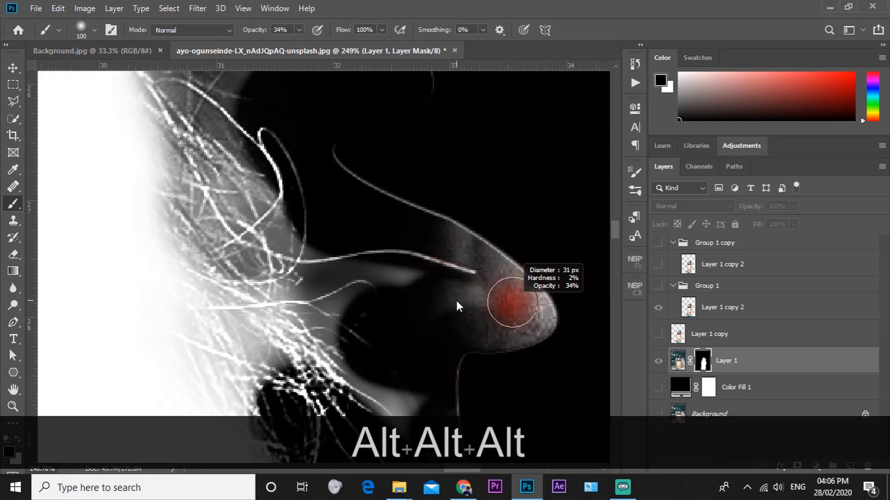
left_click(179, 30)
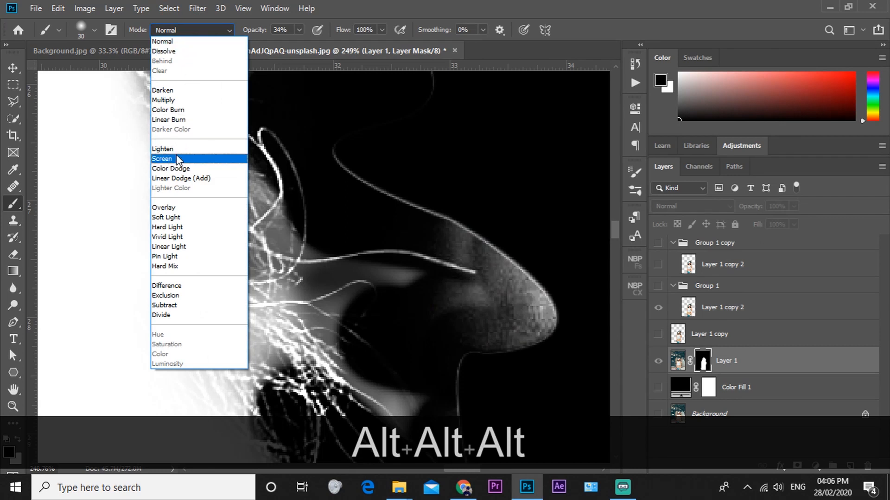
left_click(177, 208)
right_click(505, 296, "alt")
key("0")
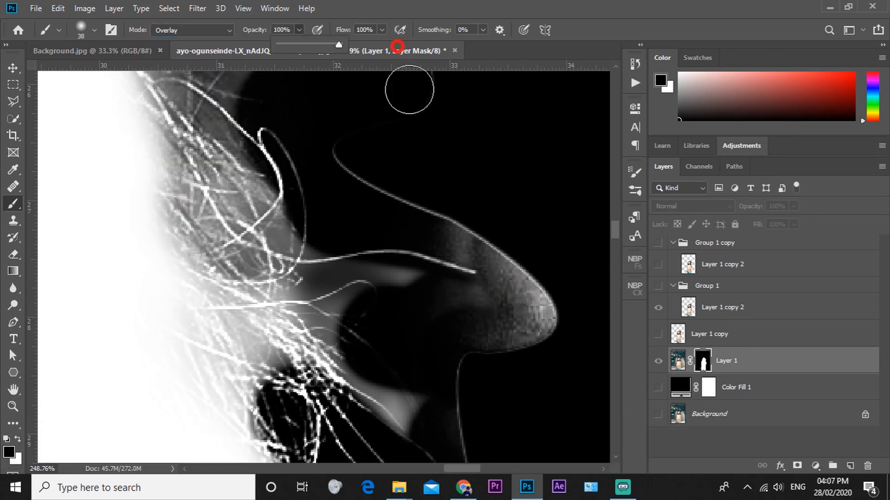
Step: Darken the grey areas around the hair strands in the mask with black Overlay strokes, enlarging the brush to 204 px
mouse_move(317, 368)
left_mouse_down()
mouse_move(214, 96)
mouse_move(222, 139)
left_mouse_up()
left_click_drag(412, 276, 352, 267)
right_click(233, 260)
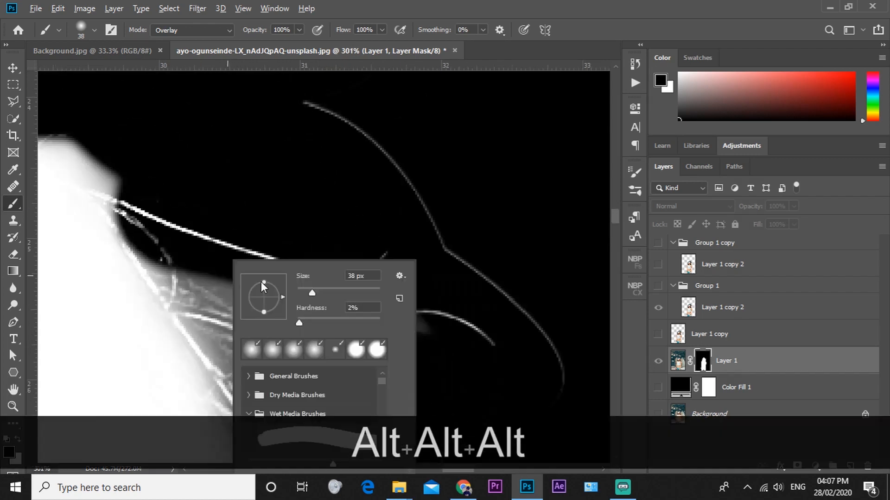
scroll(324, 266, "down", 6, "alt")
right_click(506, 333, "alt")
scroll(505, 287, "down", 6, "alt")
right_click(207, 216, "alt")
left_click_drag(207, 217, 273, 115)
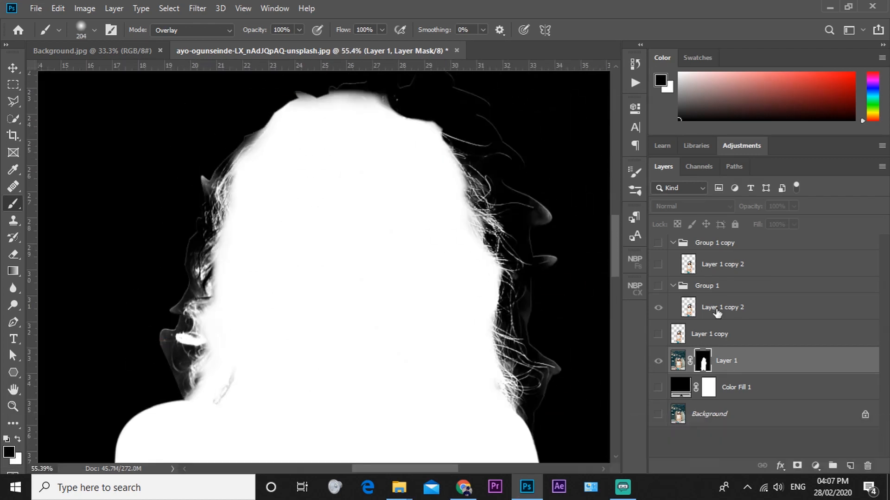
Step: Return to the image view and show the black Color Fill 1 layer behind the cut-out to check the hair edges
left_click(703, 361, "alt")
left_click(658, 387)
scroll(546, 181, "up", 6, "alt")
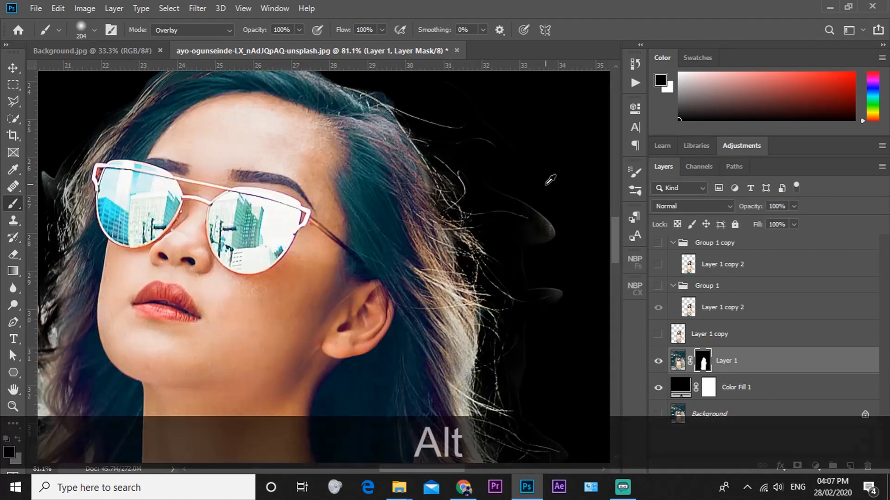
scroll(532, 200, "down", 4, "alt")
scroll(535, 200, "up", 2, "alt")
scroll(538, 198, "down", 6, "alt")
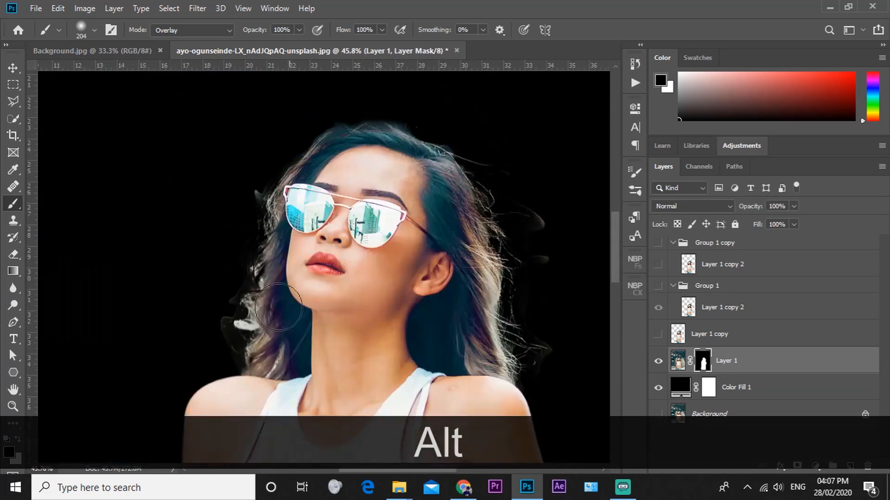
scroll(278, 307, "up", 8, "alt")
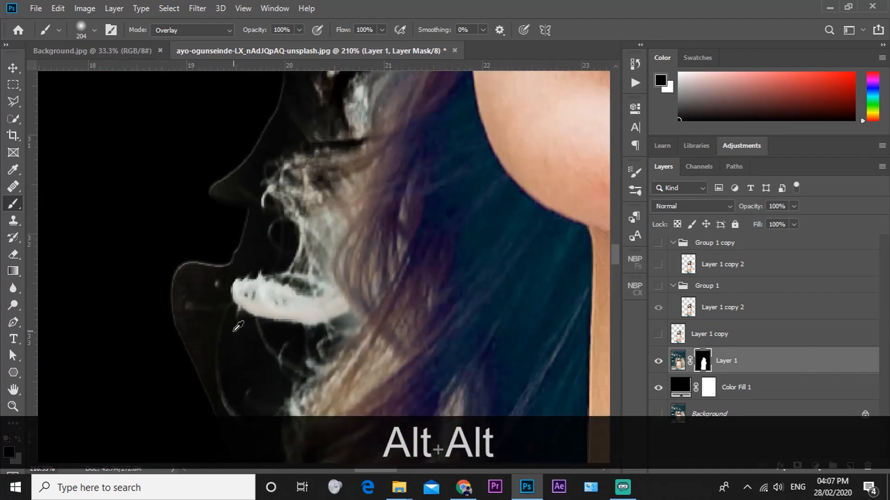
scroll(236, 328, "down", 5, "alt")
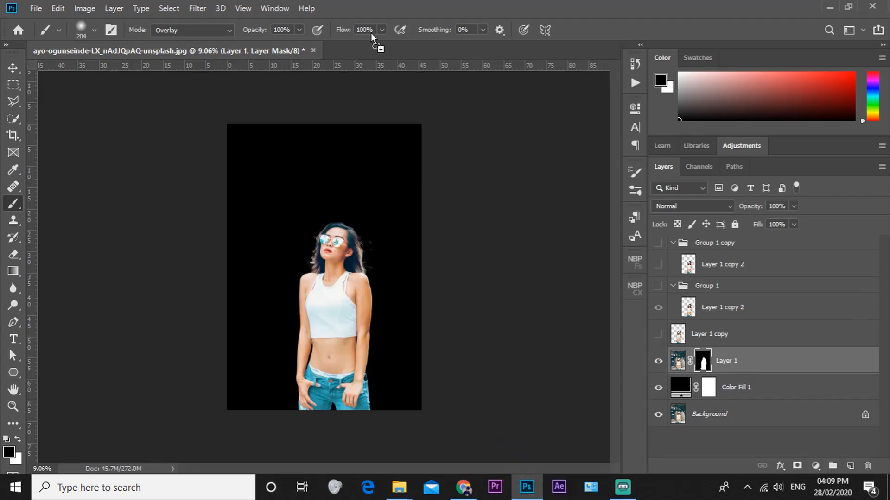
Step: Open Background (2).jpg and copy the masked woman from Layer 1 into that document
left_click_drag(370, 33, 369, 48)
scroll(360, 188, "down", 1, "alt")
left_click(278, 51)
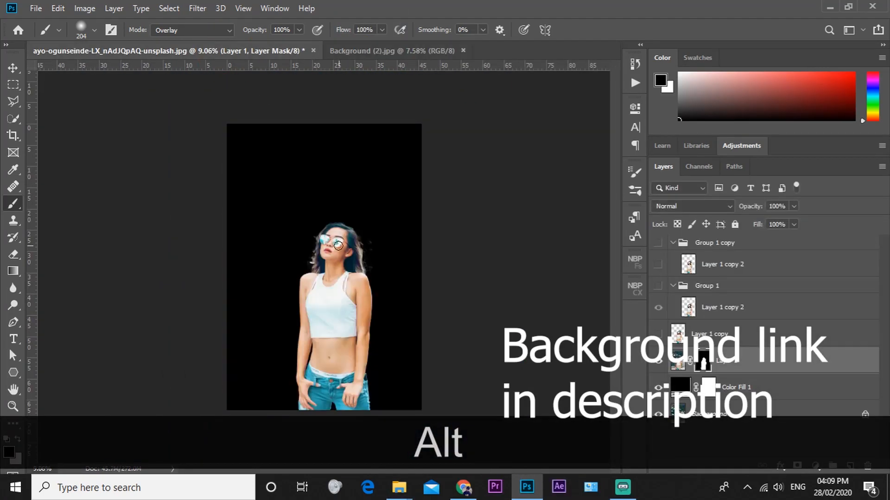
left_click_drag(744, 366, 347, 266)
Step: Enlarge the woman with Free Transform and place her right of centre in front of the mountains and the setting sun
key("ctrl+t")
left_click_drag(428, 146, 496, 47)
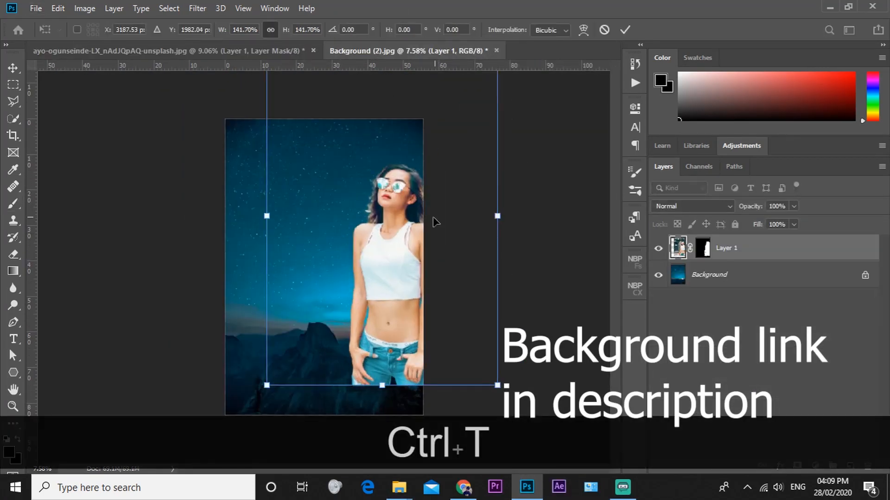
left_click_drag(435, 222, 378, 252)
left_click_drag(442, 74, 463, 45)
left_click_drag(369, 217, 366, 217)
scroll(370, 209, "down", 2, "alt")
left_click_drag(416, 118, 382, 163)
left_click_drag(313, 294, 333, 290)
left_click_drag(403, 266, 408, 266, "shift")
scroll(365, 274, "up", 2, "alt+shift")
scroll(365, 274, "up", 6, "alt")
left_click_drag(542, 261, 538, 261, "shift")
left_click(624, 29)
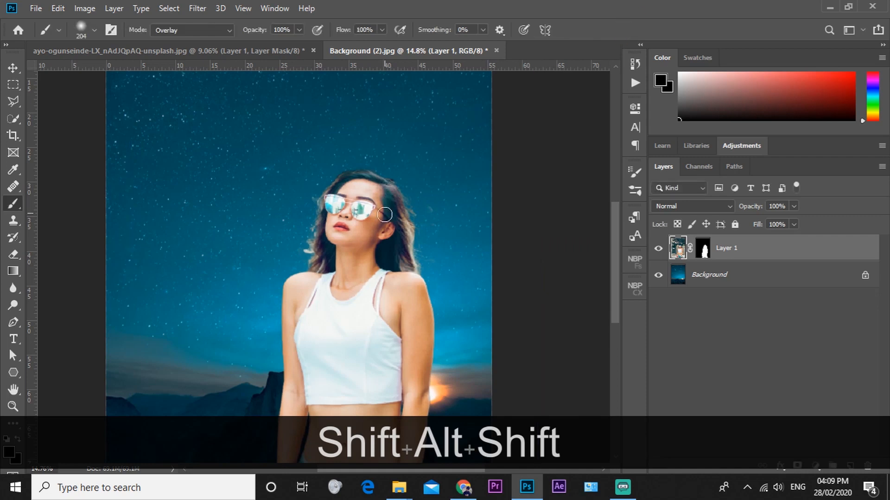
Step: Duplicate the Background layer, move the copy above Layer 1 and hide it with a black layer mask
scroll(352, 227, "down", 6, "alt")
scroll(344, 227, "up", 5, "alt")
scroll(347, 223, "down", 2, "alt")
scroll(348, 224, "up", 8, "alt")
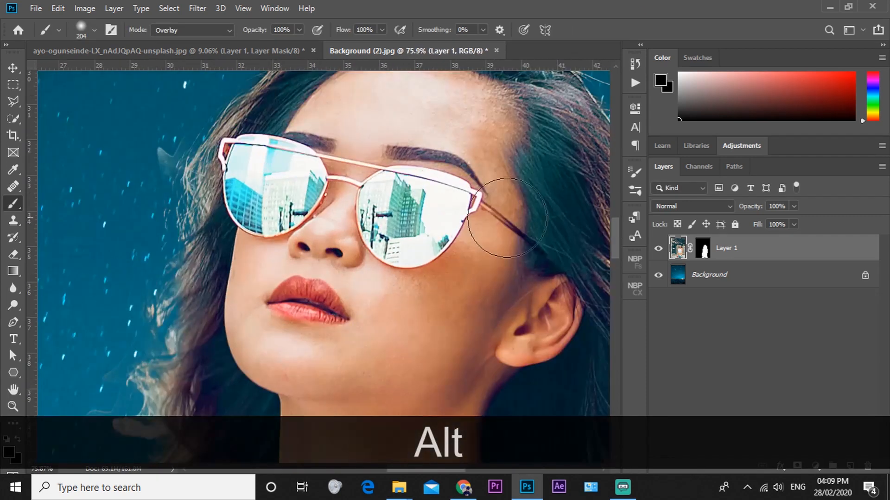
left_click(720, 275)
key("ctrl+j")
left_click_drag(741, 274, 700, 245)
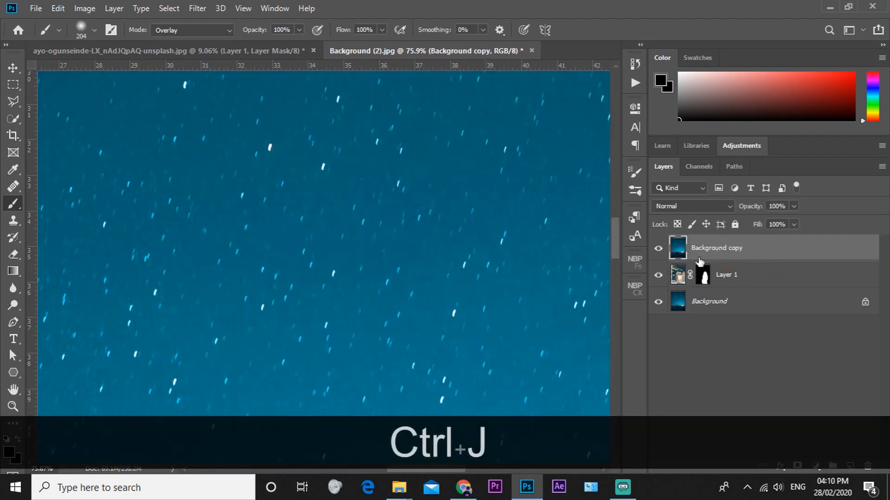
left_click(796, 465)
key("ctrl+i")
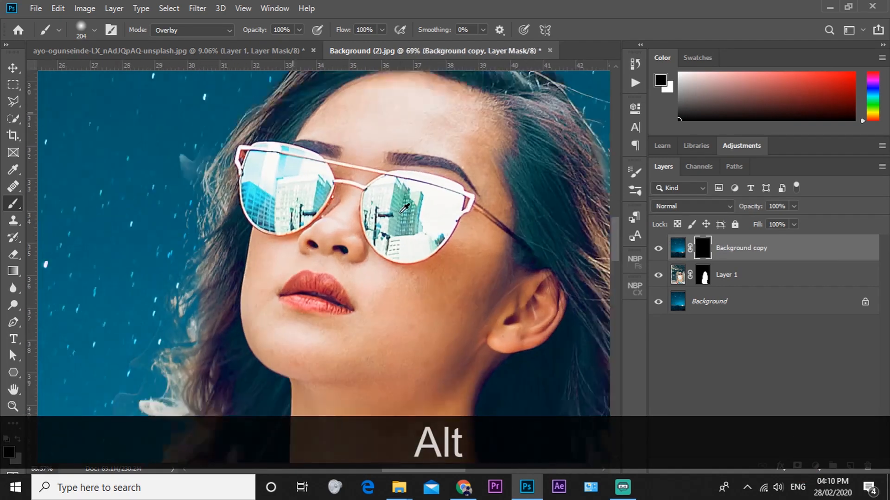
Step: Swap the foreground colour to white and trace the left lens of the sunglasses with the Pen tool in Path mode
scroll(389, 200, "up", 3, "alt")
right_click(383, 208, "alt")
key("x")
mouse_move(389, 200)
left_mouse_down("alt")
mouse_move(370, 417)
mouse_move(388, 385)
left_mouse_up("alt")
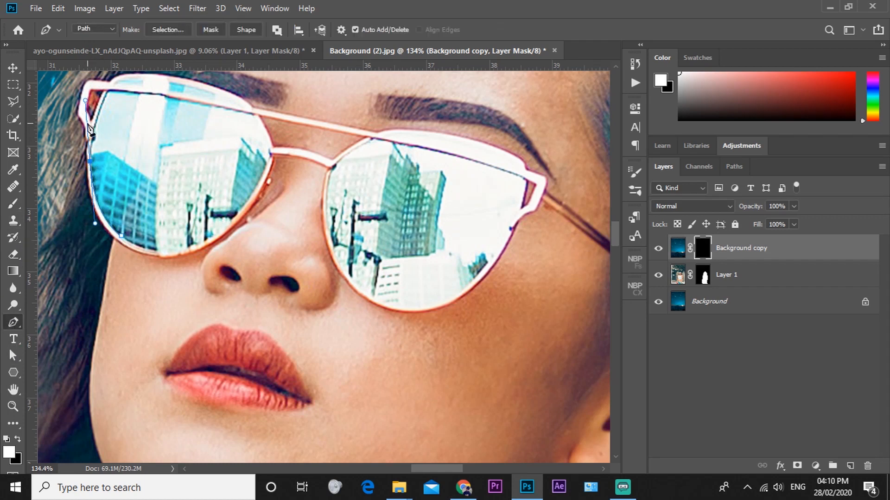
key("alt")
left_click(108, 92)
left_click_drag(110, 102, 94, 132, "alt")
left_click_drag(180, 100, 200, 103)
left_click(258, 117)
left_click(262, 143)
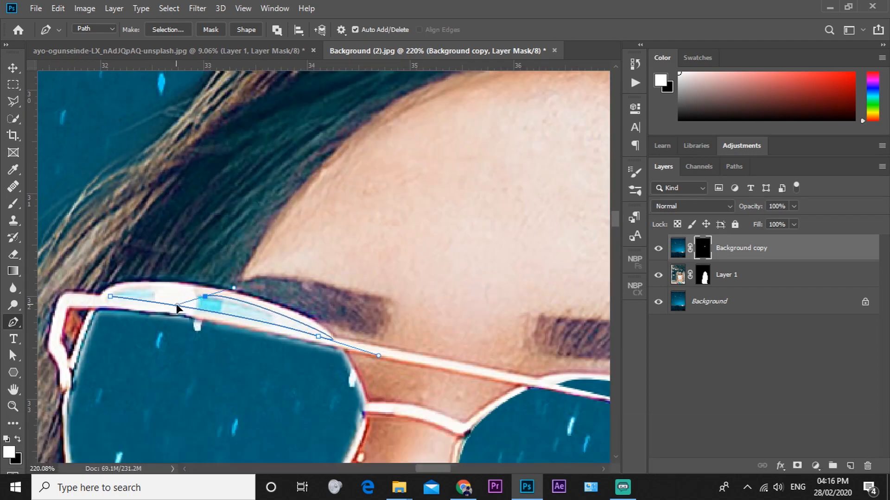
Step: Close the path around the narrow glass strip above the left lens and convert it to a selection
left_click(318, 335, "alt")
left_click(110, 297)
right_click(143, 295)
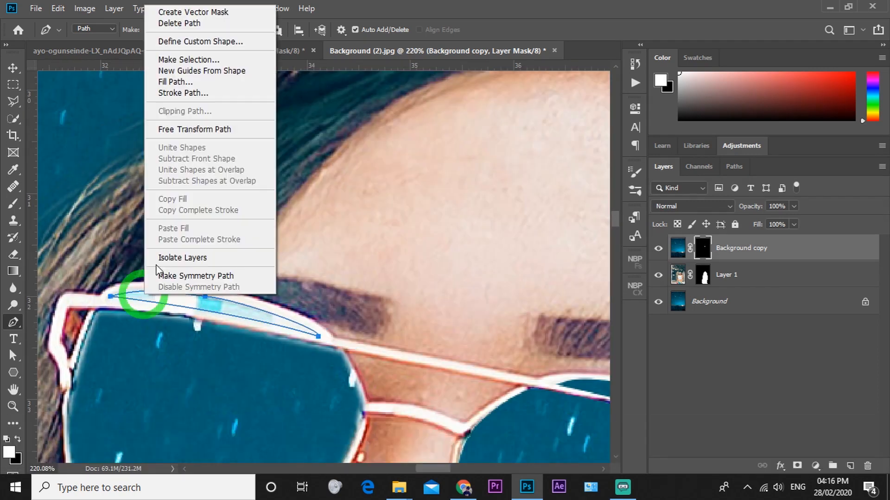
left_click(183, 59)
key("Return")
Step: Paint the selected strip white in the Background copy mask with a 76 px Normal brush and clear the selection
left_click(13, 203)
left_click(229, 325)
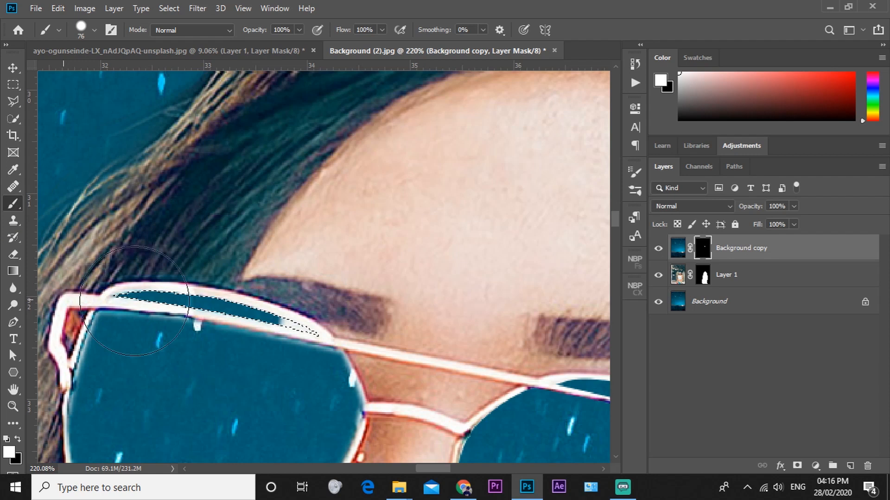
left_click(15, 118)
right_click(173, 301)
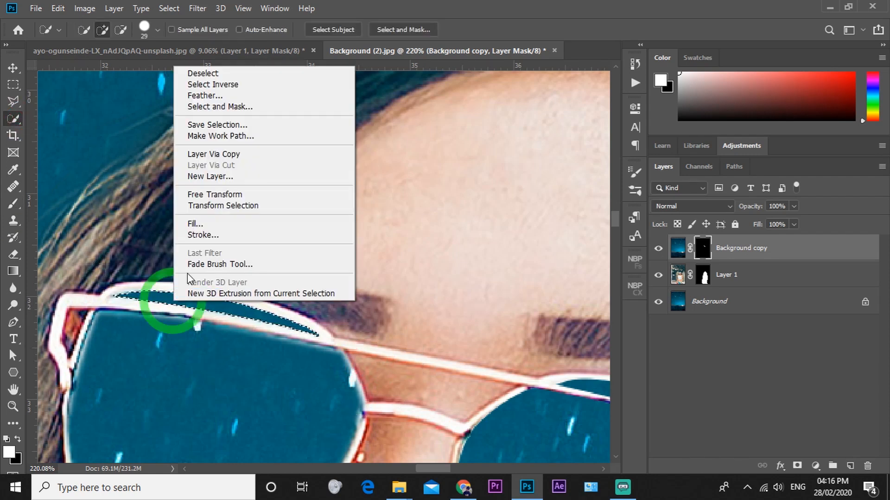
left_click(217, 74)
scroll(200, 210, "down", 8, "alt")
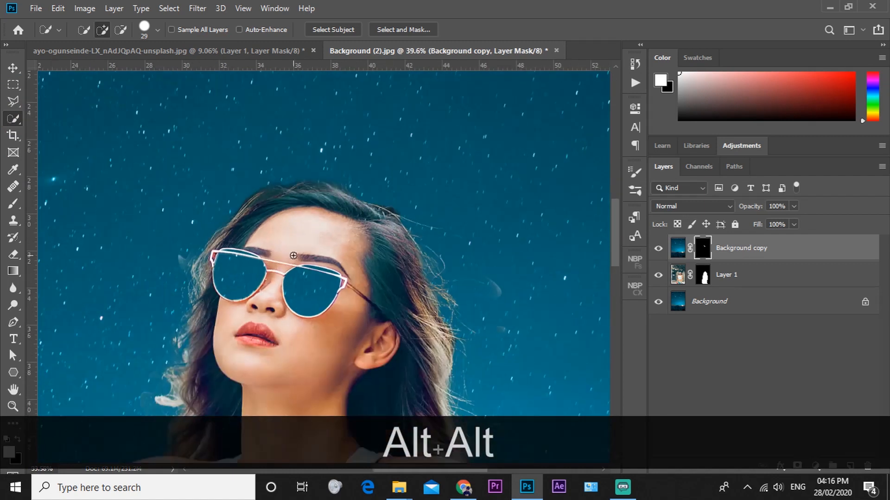
scroll(293, 256, "down", 6, "alt")
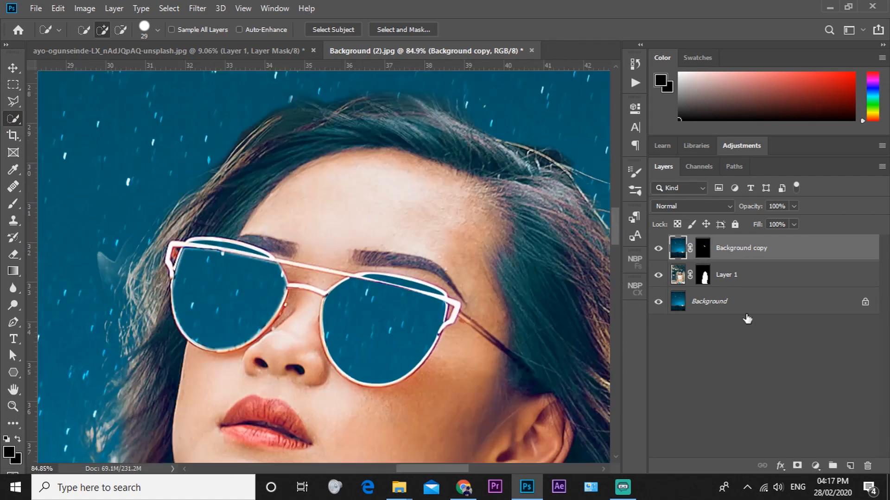
Step: Duplicate the Background layer again and move the new copy to the top of the layer stack
left_click(747, 311)
key("ctrl+j")
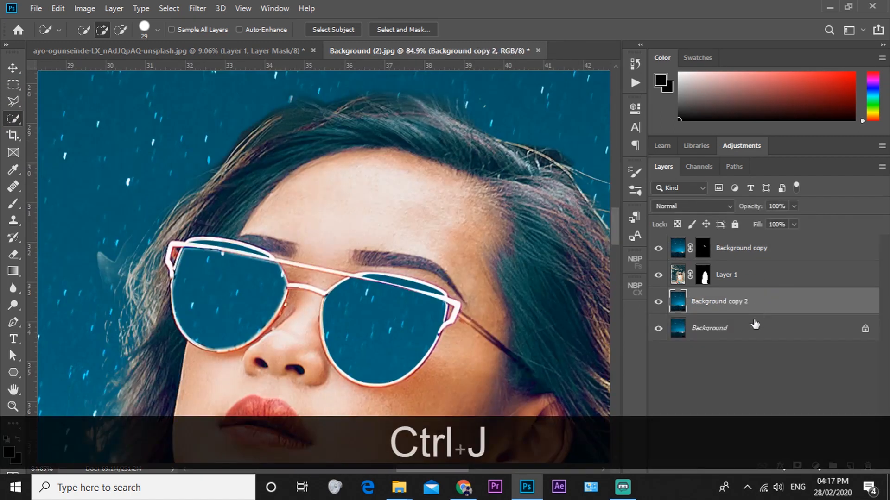
left_click_drag(754, 302, 753, 238)
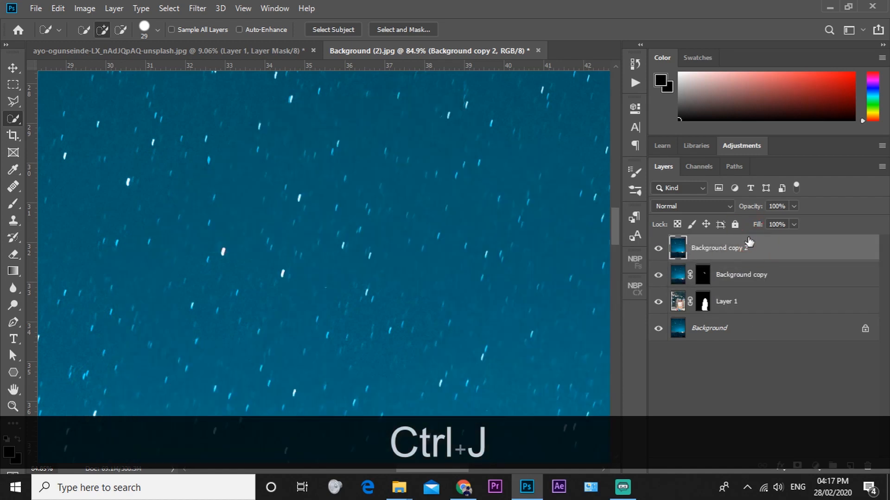
Step: Scale Background copy 2 to 59.18% and position it over the woman's face and upper body
scroll(437, 241, "down", 8, "alt")
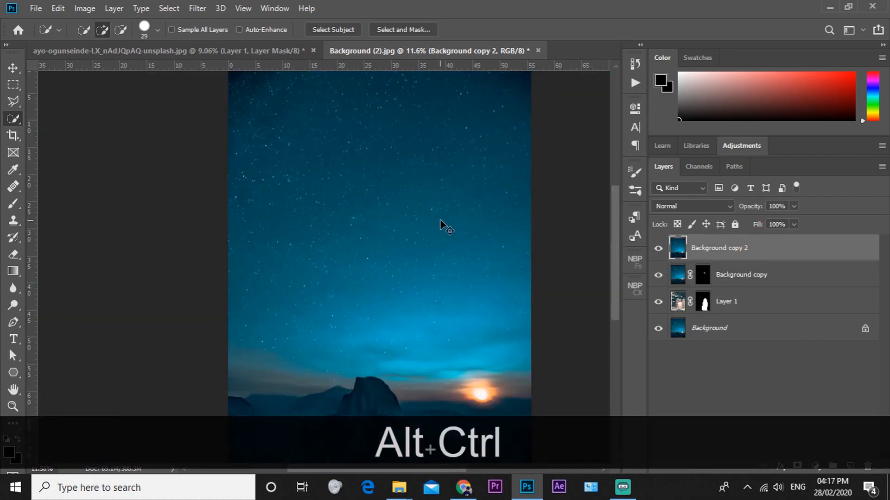
key("ctrl+alt+t")
scroll(525, 342, "down", 3, "alt")
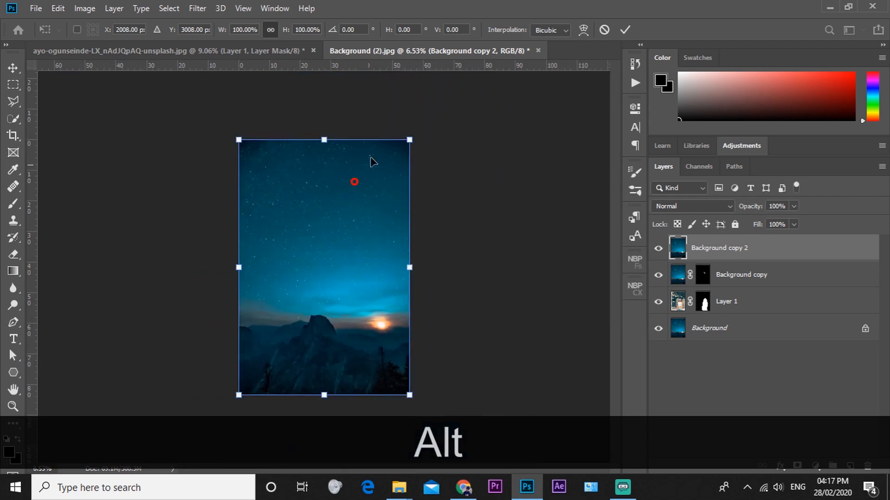
left_click_drag(409, 140, 340, 245)
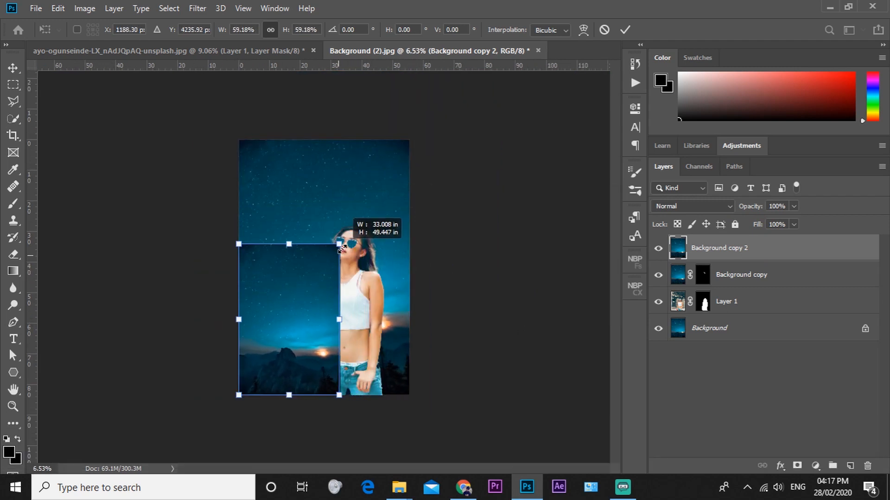
left_click_drag(263, 317, 313, 287)
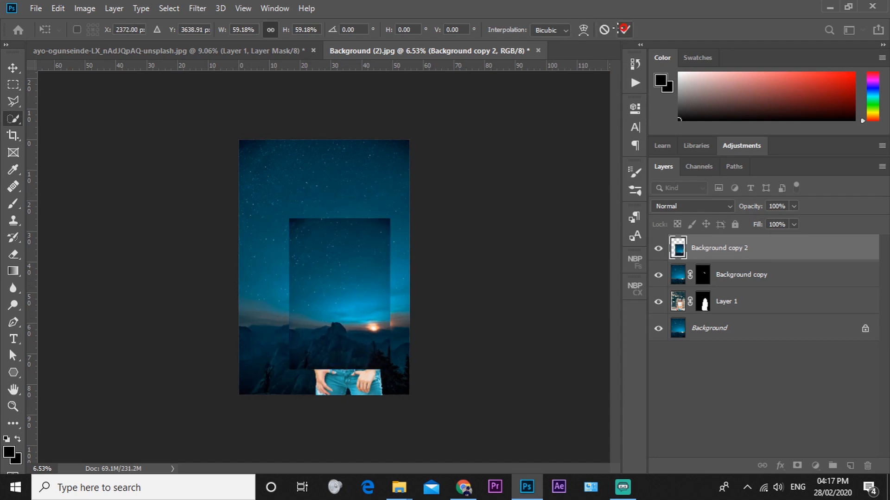
left_click(623, 30)
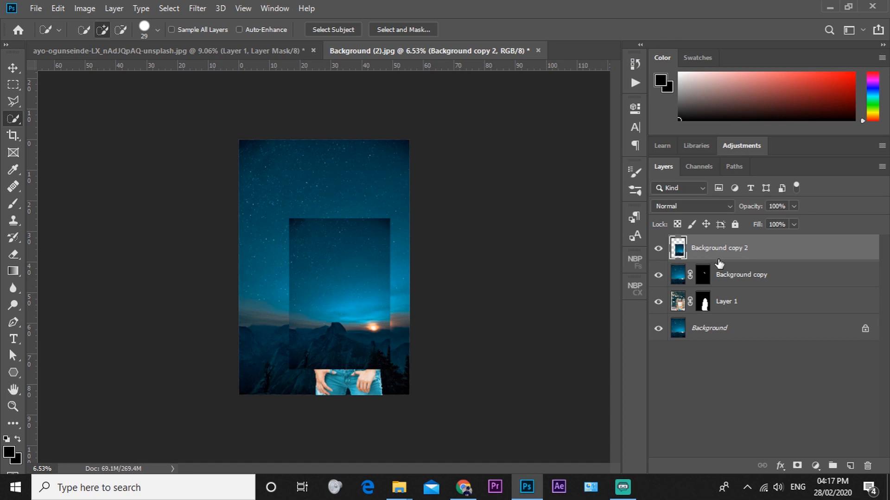
Step: Copy the lens mask from Background copy onto Background copy 2 and hide the Background copy layer
key("alt")
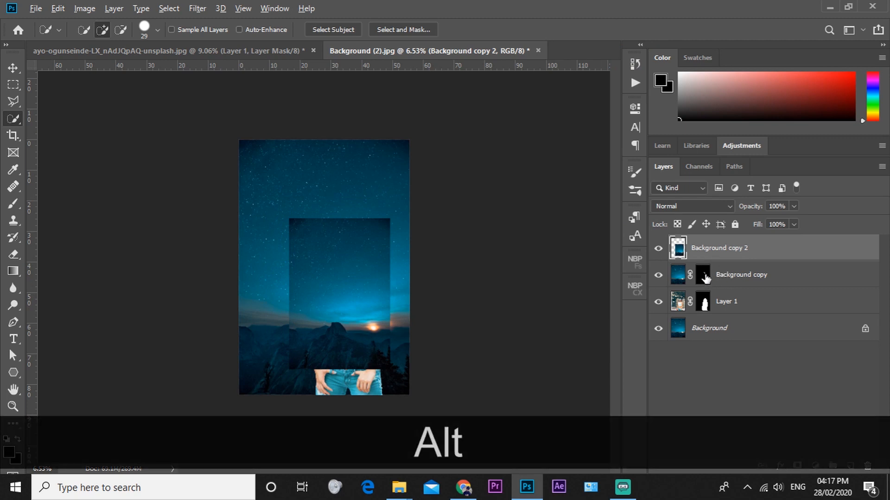
left_click_drag(712, 254, 709, 259)
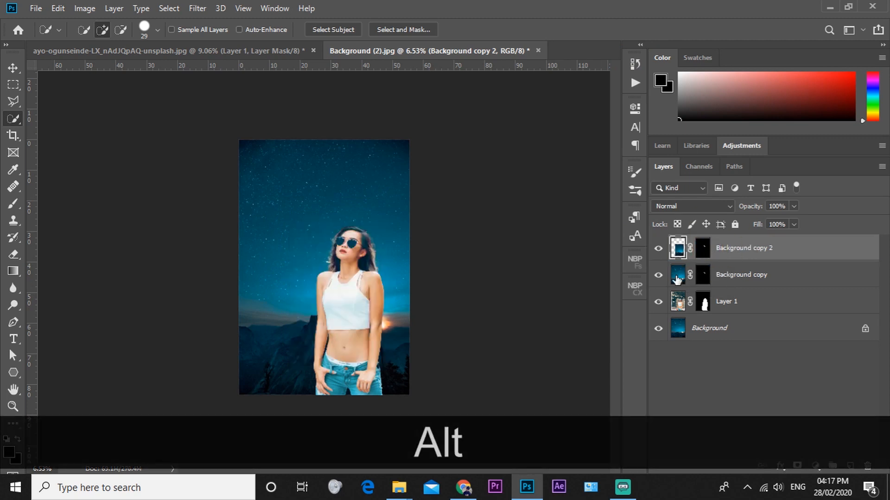
left_click(657, 276)
scroll(323, 214, "up", 10)
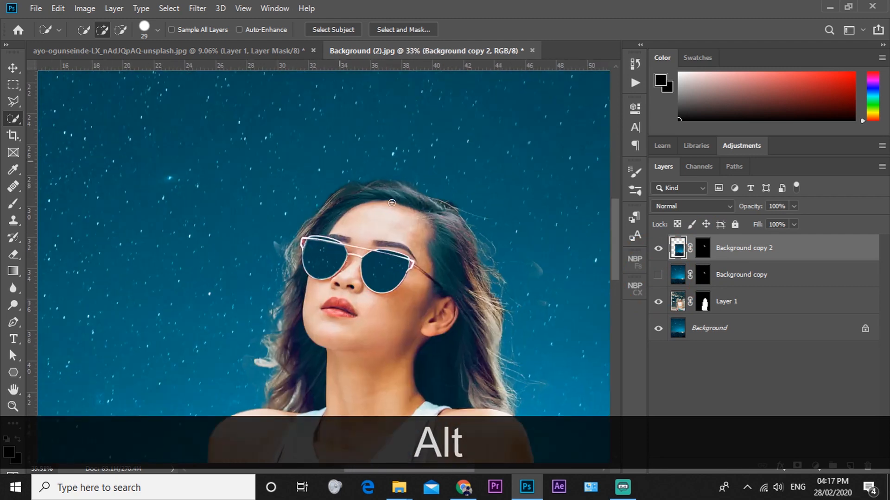
scroll(380, 229, "up", 2)
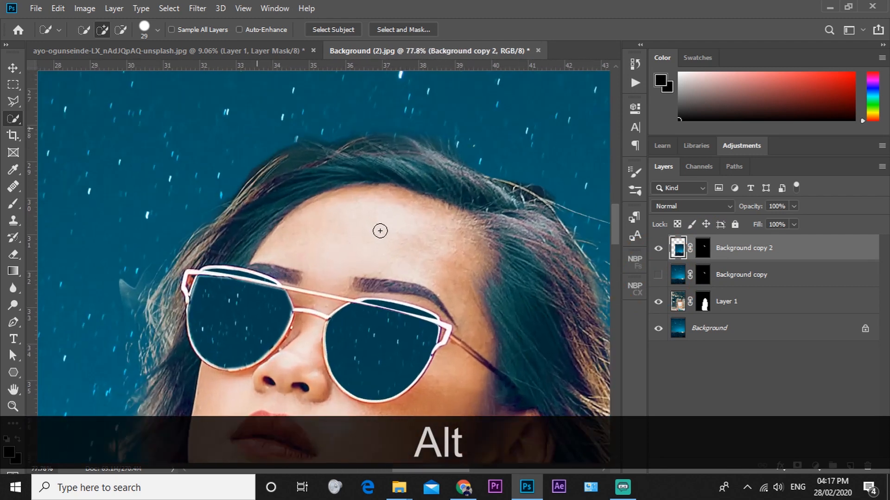
scroll(380, 230, "up", 2)
scroll(380, 231, "down", 1)
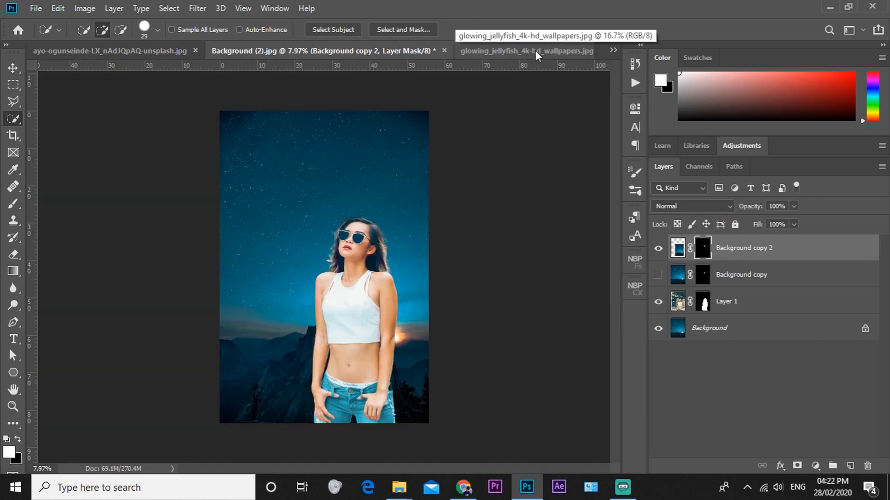
Step: Copy the image from glowing_jellyfish_4k-hd_wallpapers.jpg into Background (2).jpg as a new layer
left_click(537, 50)
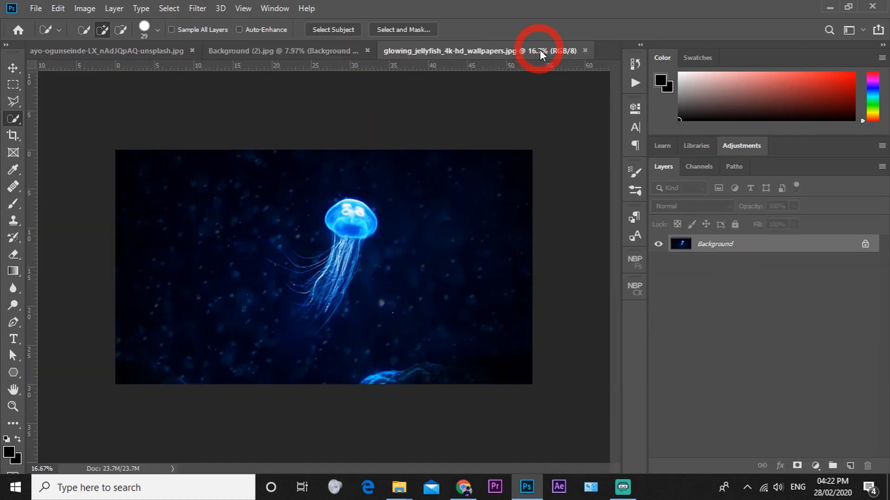
left_click_drag(736, 251, 682, 217)
left_click(425, 189)
left_click_drag(714, 244, 344, 216)
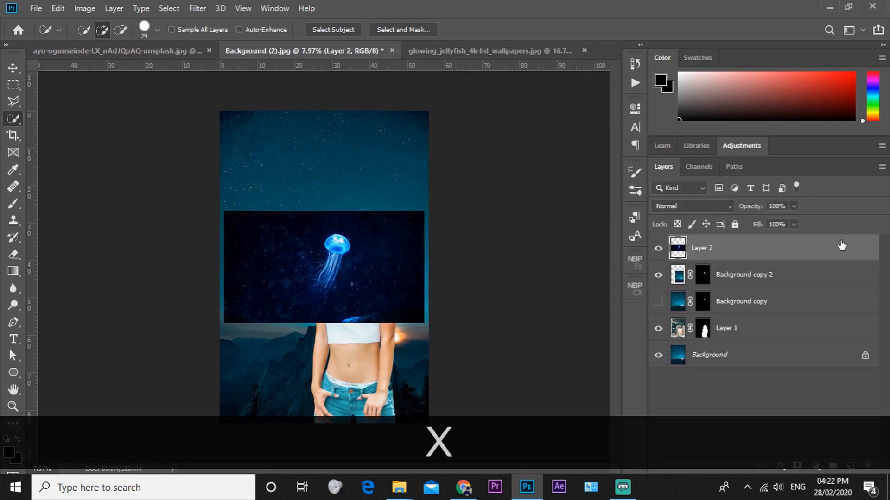
Step: Set the blend mode of the jellyfish layer to Screen
left_click(692, 206)
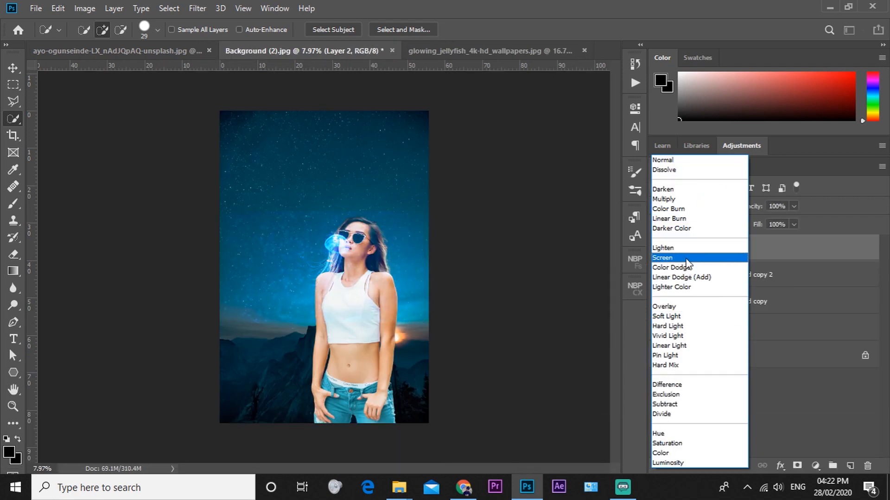
left_click(686, 259)
key("shift+t")
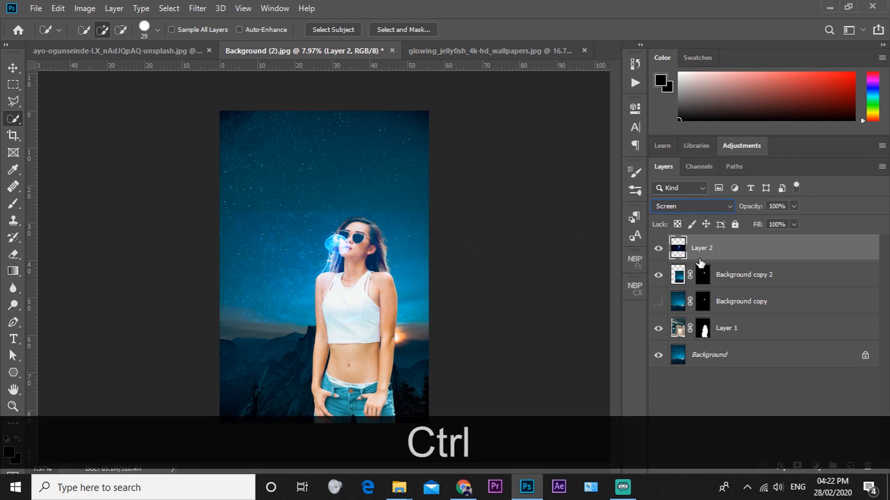
Step: Scale the jellyfish layer to 160.69% and move the jellyfish into the sky above the woman's head
key("ctrl+t")
left_click_drag(427, 211, 546, 145)
left_click_drag(455, 245, 362, 214)
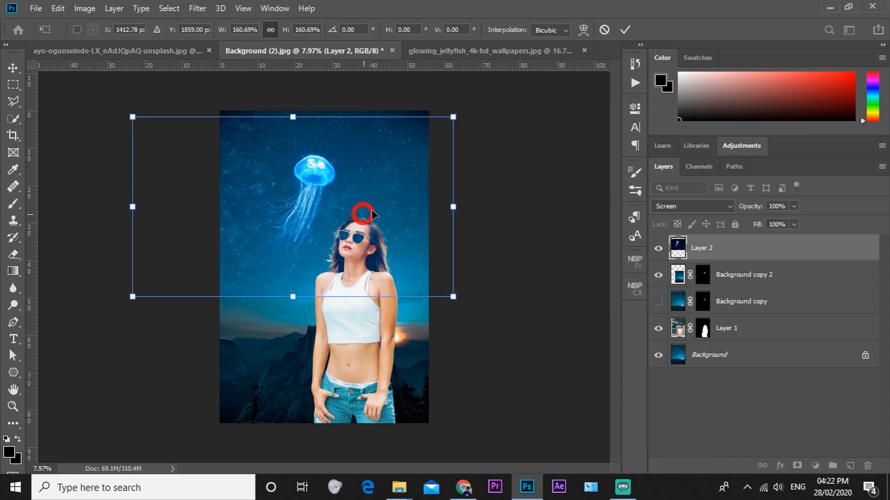
left_click(624, 31)
key("w")
Step: Erase the leftover image around the jellyfish and over the woman on Layer 2 with a 1006 px Eraser at 100% opacity
scroll(331, 150, "up", 6)
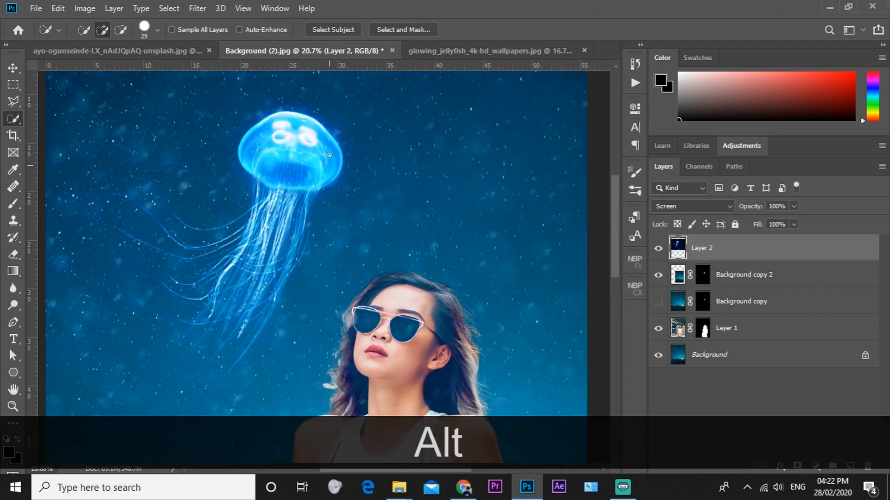
scroll(330, 150, "down", 5)
scroll(309, 220, "up", 2)
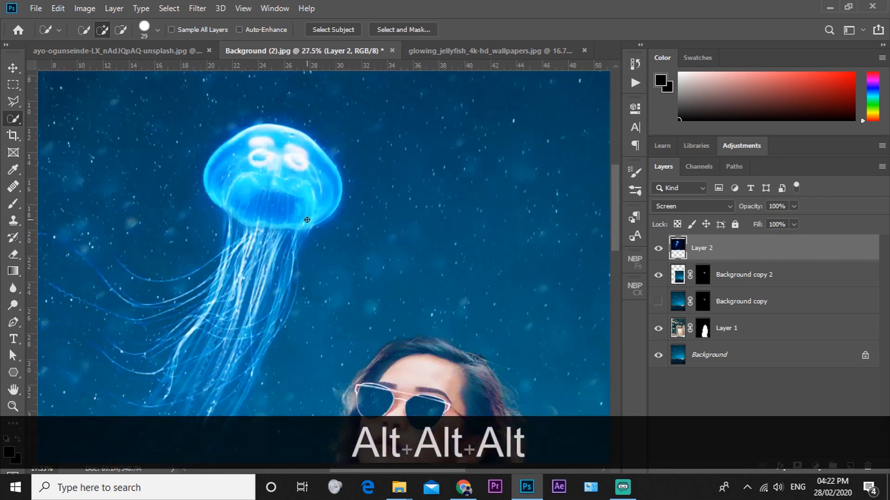
scroll(309, 220, "down", 3)
left_click(5, 255)
left_click_drag(397, 163, 431, 162)
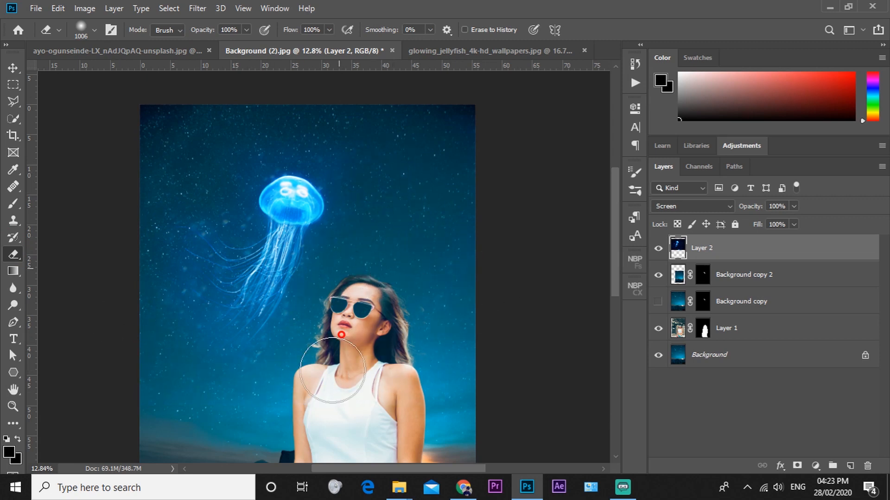
scroll(309, 359, "down", 1)
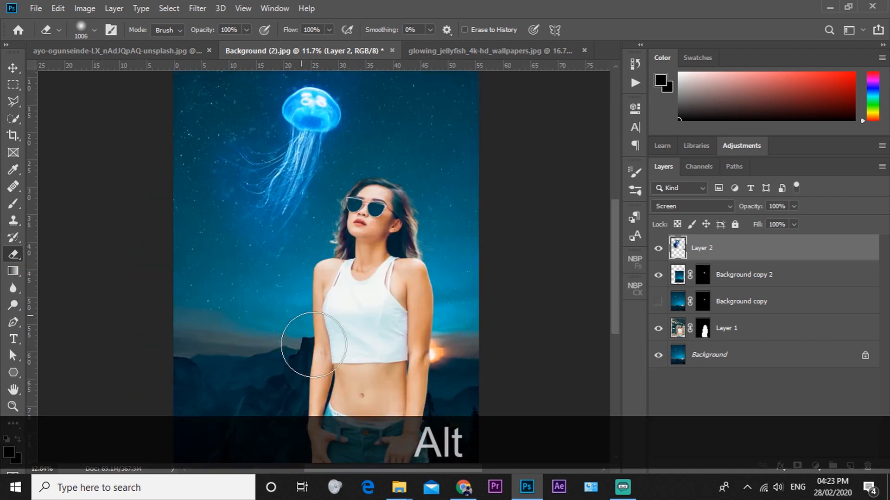
scroll(353, 255, "up", 2)
scroll(354, 255, "up", 2)
scroll(356, 255, "down", 1)
mouse_move(336, 176)
left_mouse_down()
mouse_move(306, 186)
mouse_move(328, 183)
left_mouse_up()
scroll(493, 155, "down", 2)
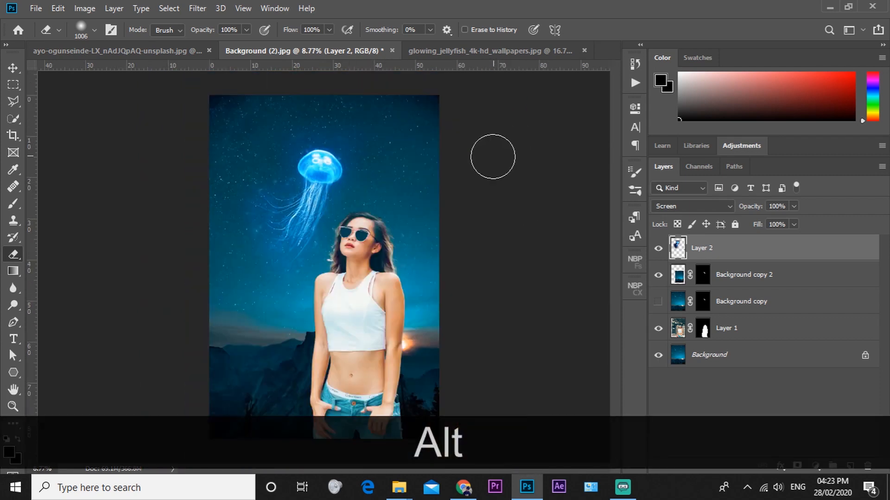
Step: Move the jellyfish down and to the left, into the sky beside the woman's head
scroll(283, 151, "down", 1)
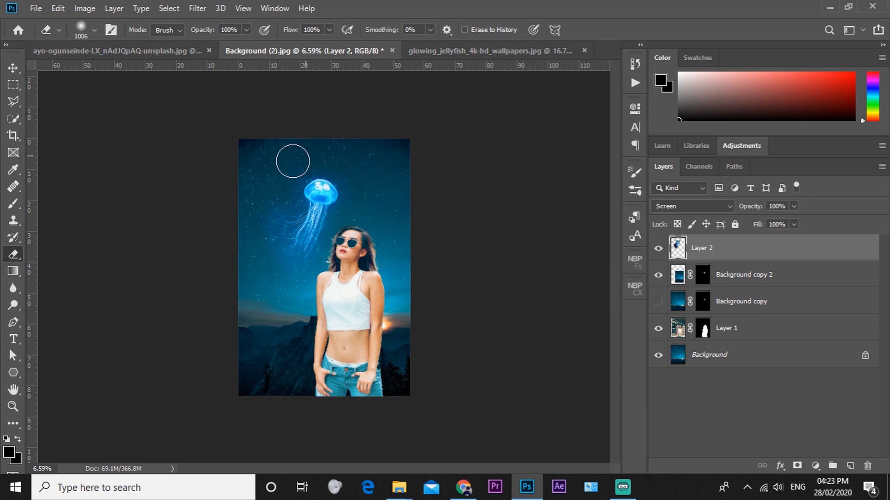
scroll(301, 295, "up", 2)
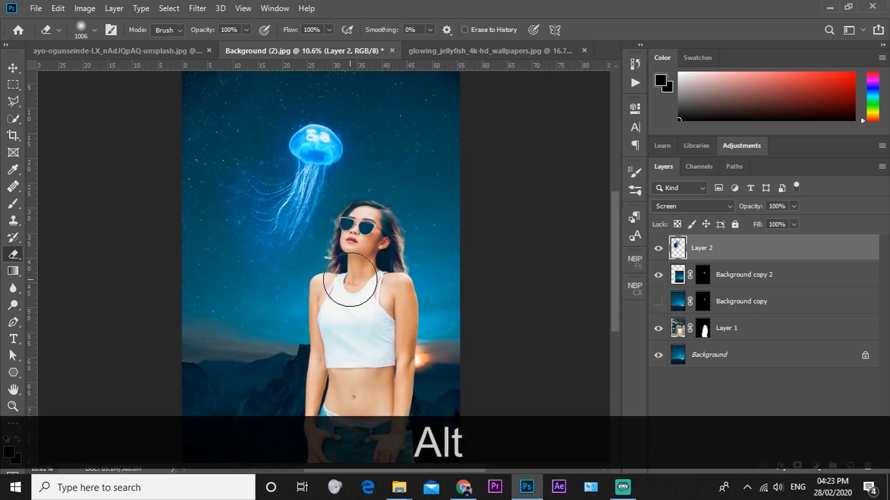
scroll(301, 278, "down", 1)
left_click_drag(319, 121, 279, 187)
scroll(334, 271, "down", 2)
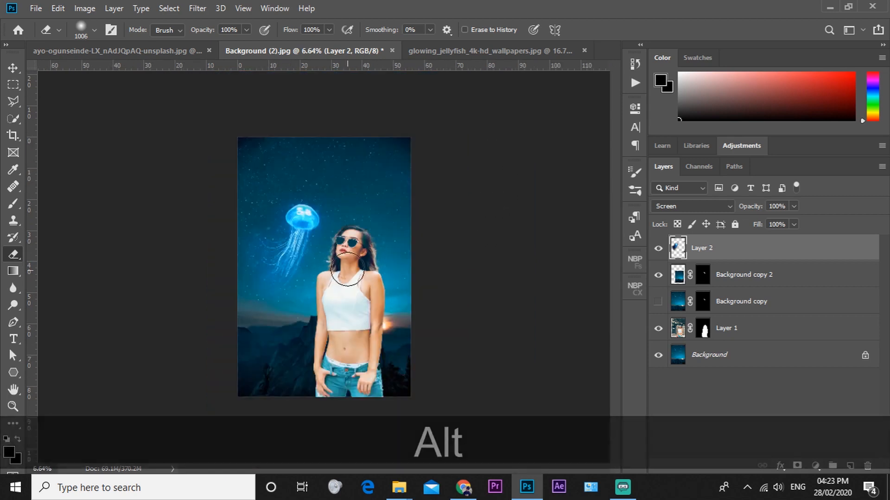
scroll(334, 271, "up", 4)
scroll(358, 248, "down", 3)
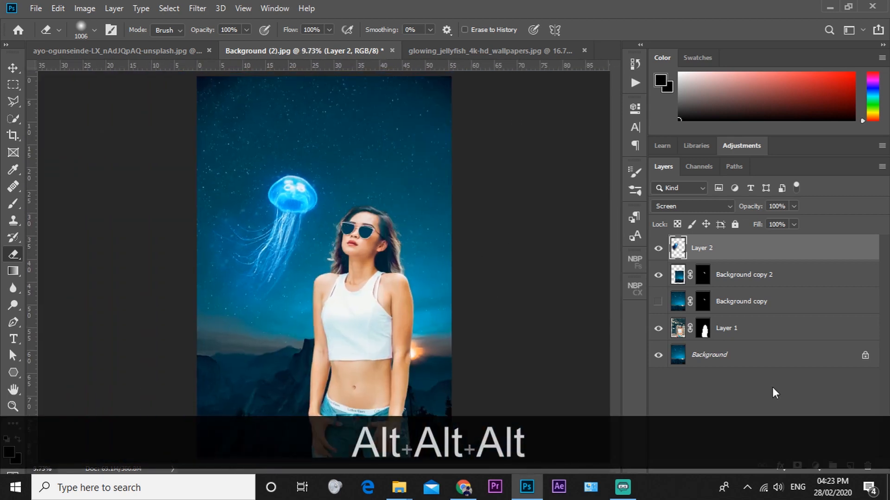
Step: Add a new layer on top and set the foreground colour to a bright blue sampled from the jellyfish
left_click(816, 467)
left_click(773, 440)
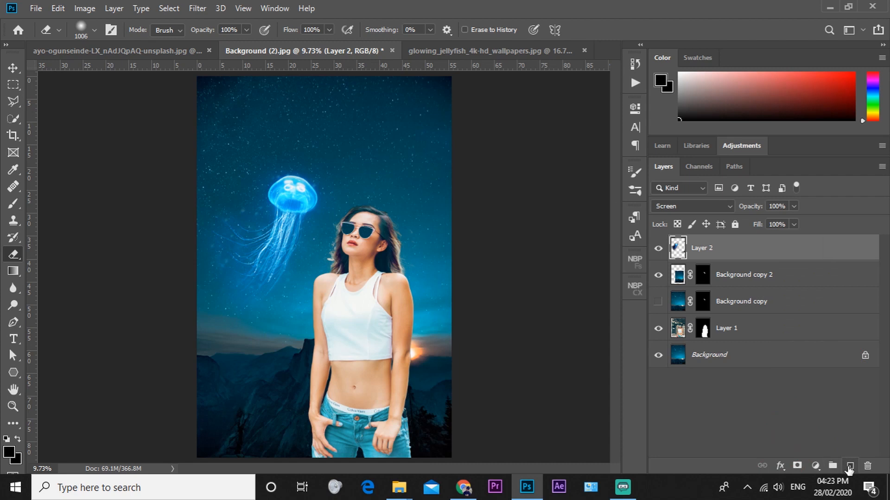
left_click(11, 456)
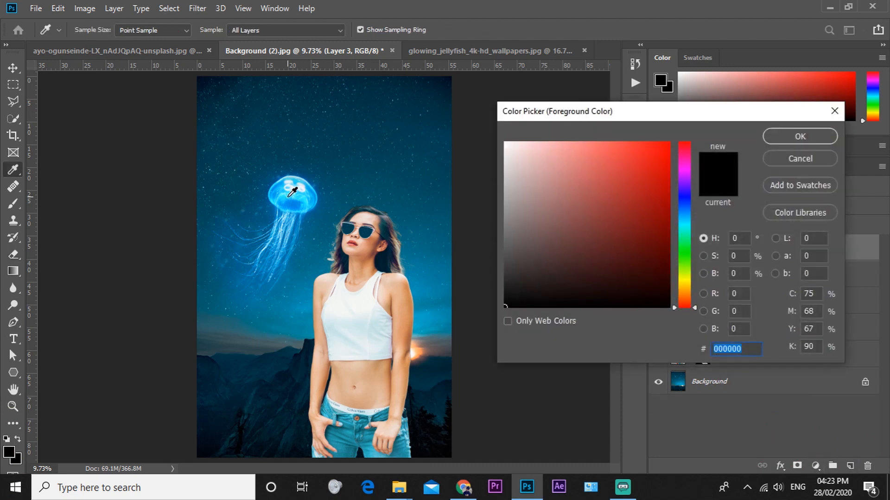
left_click(294, 187, "alt")
left_click_drag(693, 221, 694, 219)
left_click(822, 133)
Step: Paint a blue glow over the jellyfish on Layer 3 with a 3304 px soft brush and set the layer to Overlay
mouse_move(332, 181)
left_mouse_down("alt")
mouse_move(362, 188)
mouse_move(384, 216)
left_mouse_up("alt")
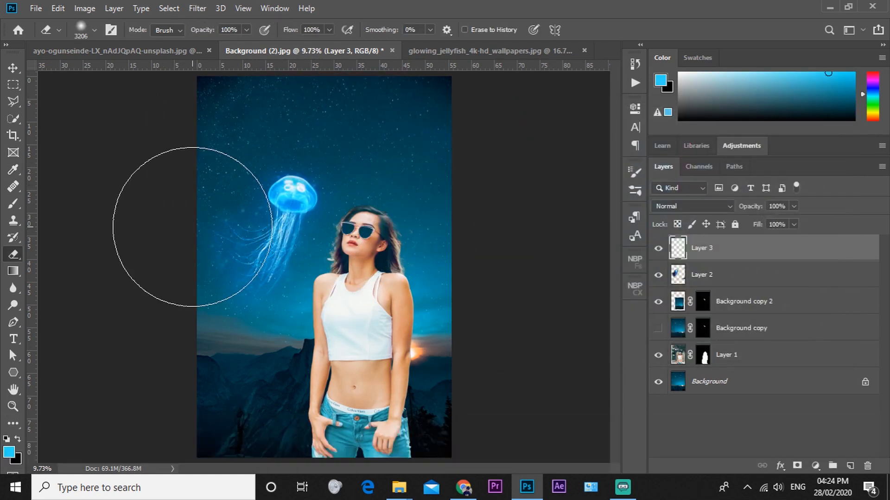
key("b")
right_click(293, 204, "alt")
mouse_move(262, 204)
left_mouse_down("alt")
mouse_move(343, 203)
mouse_move(317, 29)
left_mouse_up("alt")
left_click(292, 215)
left_click(693, 206)
left_click(664, 306)
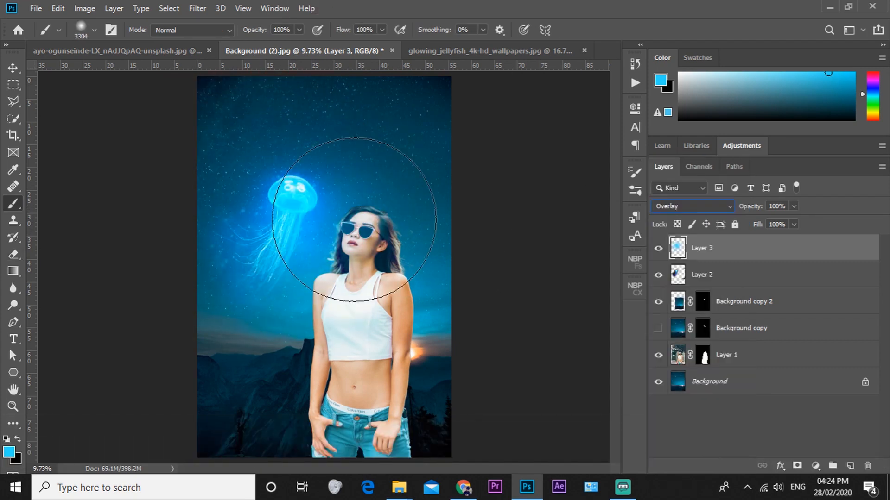
Step: Resize the blue glow on Layer 3 around the jellyfish
key("ctrl+t")
key("Return")
scroll(356, 252, "up", 10, "alt")
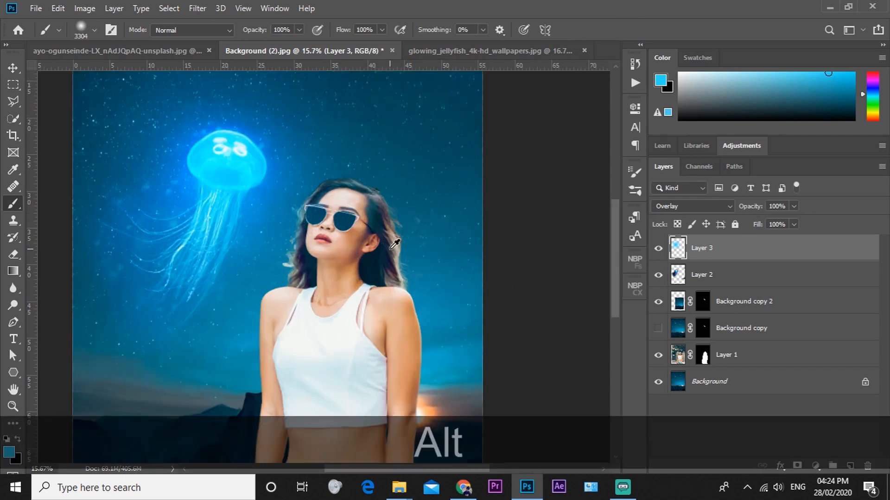
left_click_drag(187, 123, 364, 313, "ctrl+alt")
scroll(363, 314, "down", 11, "alt")
key("ctrl+t")
key("Escape")
left_click_drag(723, 251, 868, 466)
Step: Group the glow and jellyfish layers, and delete the hidden Background copy layer
left_click(748, 274, "ctrl")
key("ctrl+g")
left_click(723, 291)
key("Delete")
Step: Stamp all visible layers into a new layer at the top of the stack and hide Group 1
left_click(769, 266)
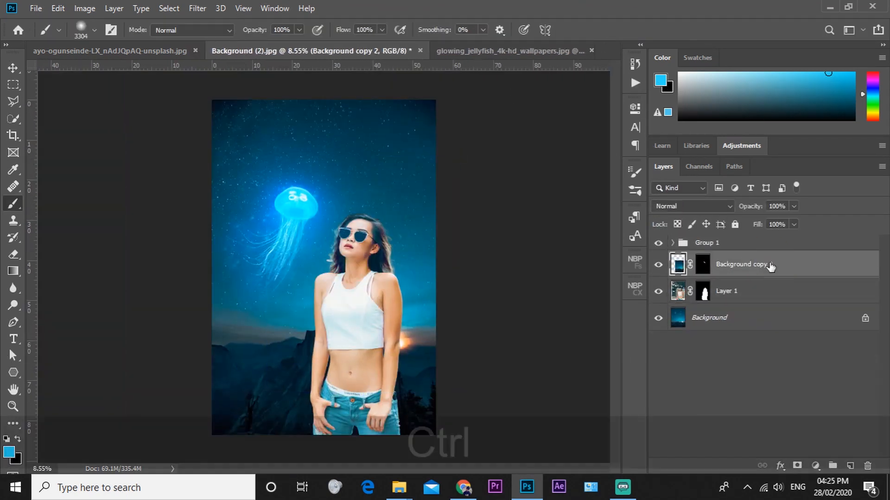
key("ctrl+shift+alt+e")
left_click(658, 243)
left_click_drag(734, 245, 737, 278)
left_click(658, 269, "alt")
left_click(658, 269, "alt")
scroll(309, 209, "up", 10, "alt")
scroll(309, 209, "down", 3, "alt")
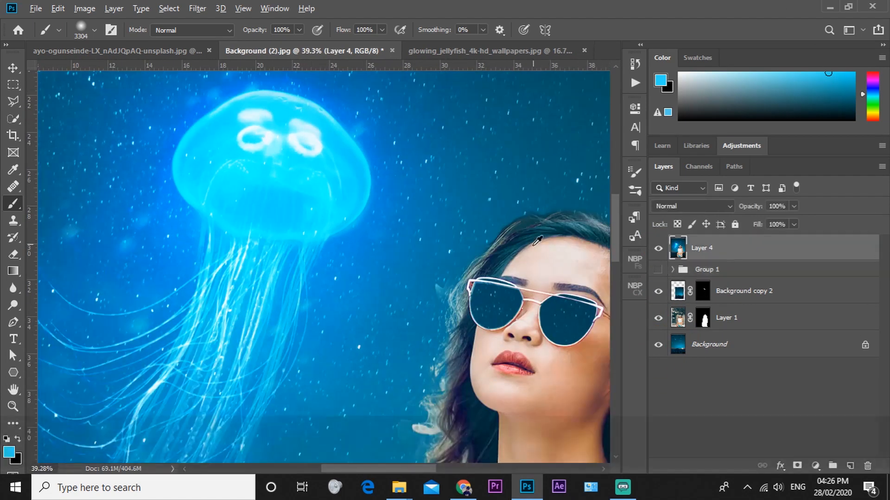
Step: Move Group 1 above Layer 4, duplicate it and keep only the duplicate visible
left_click_drag(705, 269, 695, 239)
left_click(658, 243)
key("ctrl+j")
left_click(658, 259)
Step: Scale Group 1 copy to 6.56% width and 5.25% height and place it over the sunglass lens nearest the jellyfish
key("ctrl+t")
scroll(307, 254, "down", 6, "alt")
left_click_drag(388, 168, 255, 266)
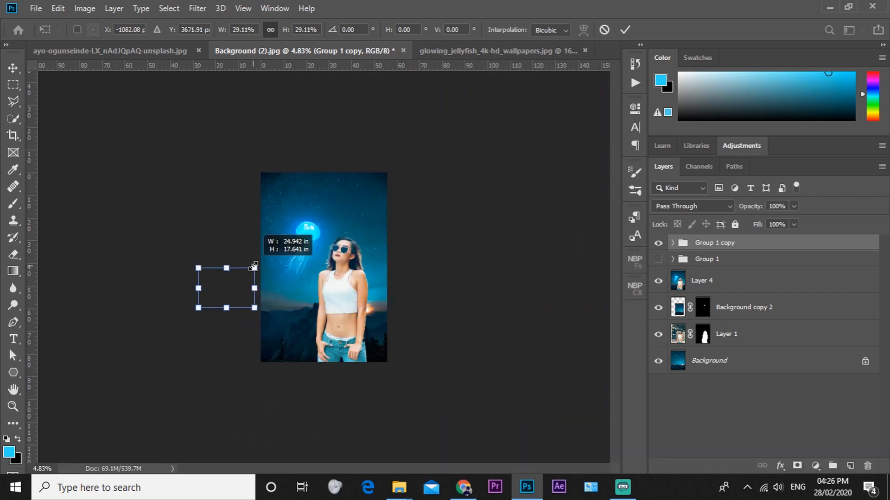
left_click_drag(223, 296, 327, 264)
scroll(327, 265, "up", 6, "alt")
left_click_drag(430, 156, 298, 259)
left_click_drag(430, 133, 415, 155)
left_click_drag(340, 218, 350, 217)
left_click_drag(422, 146, 412, 157)
left_click_drag(362, 222, 436, 206)
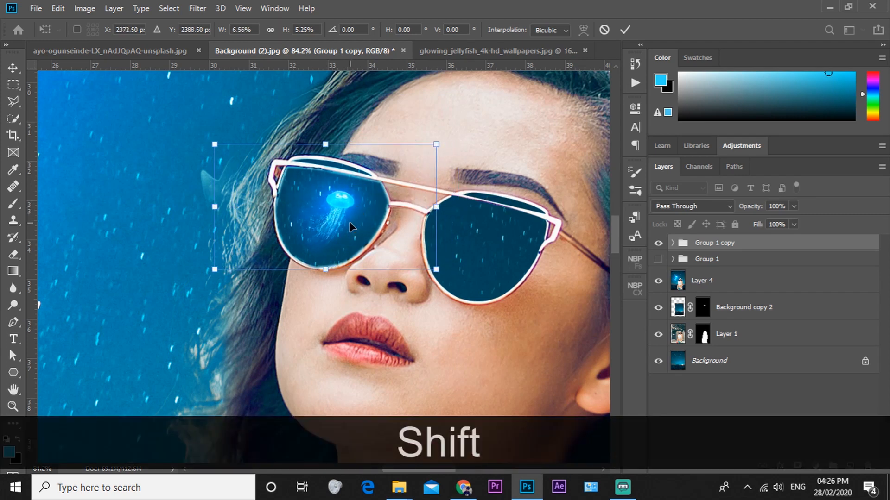
Step: Apply a Perspective transform of -3.52 vertical skew to the small jellyfish and fit it within the lens
right_click(351, 225)
left_click(387, 295)
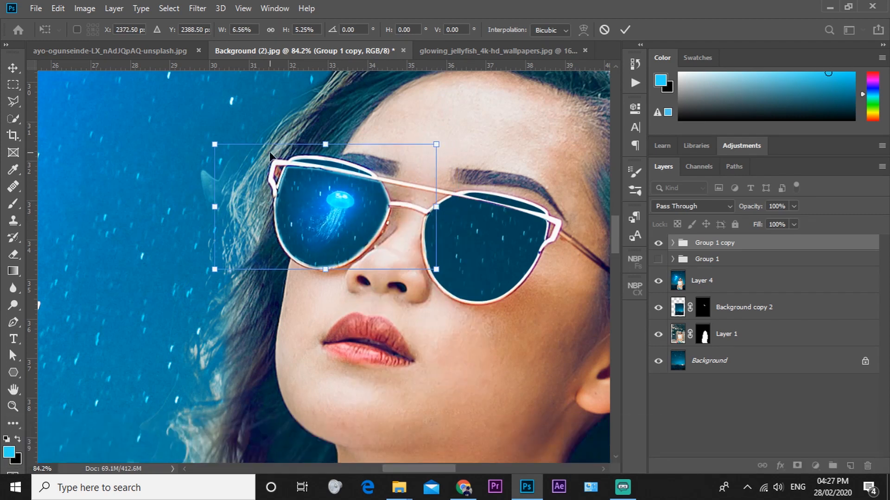
left_click_drag(214, 148, 224, 161)
left_click_drag(376, 215, 378, 215)
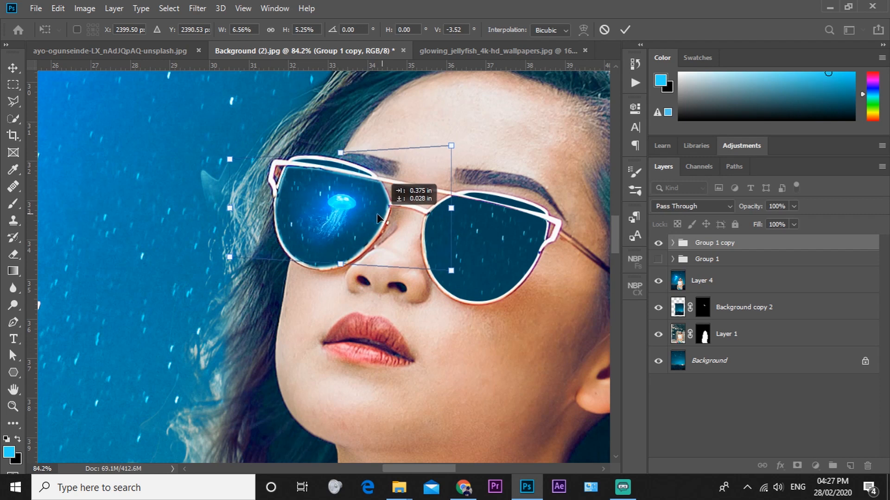
scroll(407, 165, "down", 9)
scroll(422, 169, "up", 10)
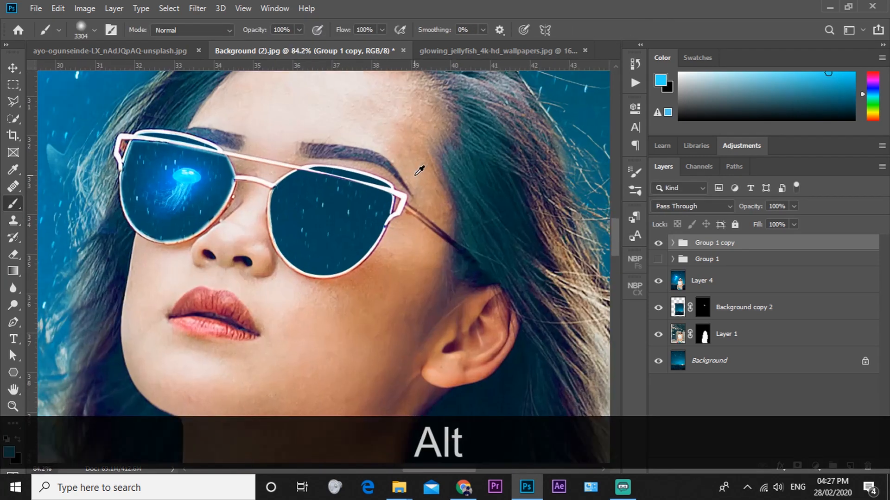
Step: Duplicate Group 1 copy and move the duplicate jellyfish onto the other sunglass lens
left_click_drag(178, 177, 321, 224)
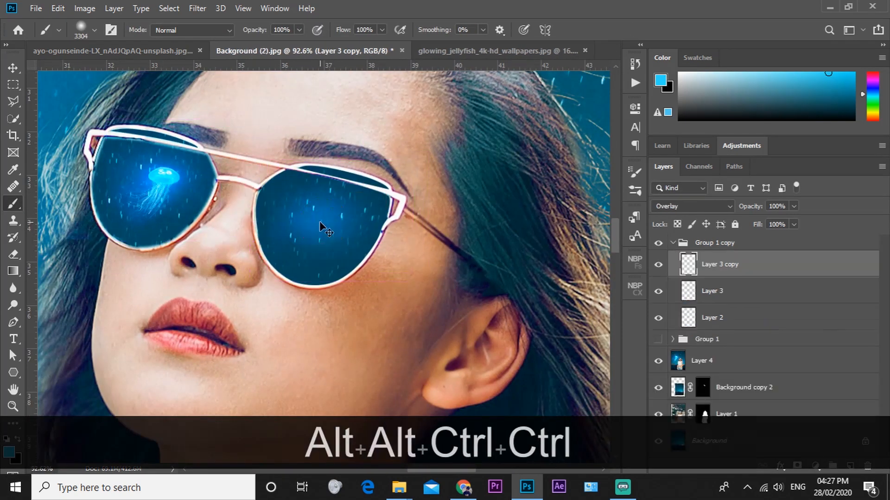
key("ctrl+t")
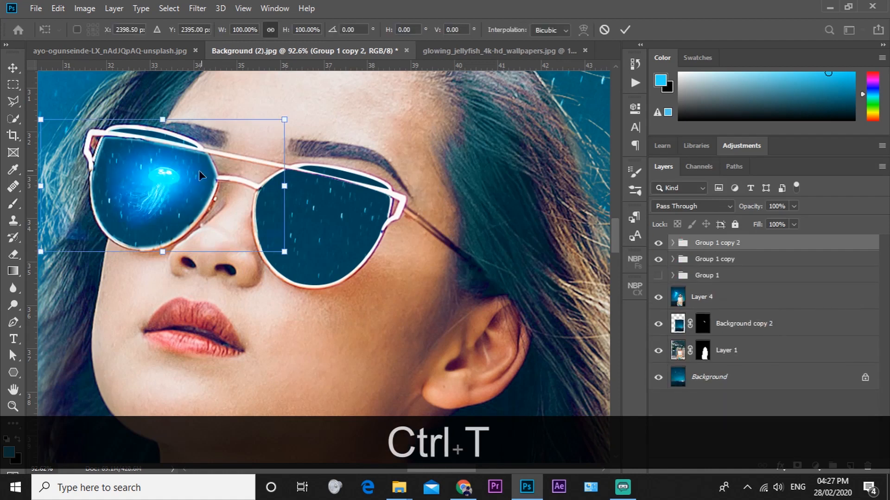
left_click_drag(247, 167, 369, 207)
Step: Apply a Perspective transform of -7.28 vertical skew to the second reflection and nudge it into the middle of its lens
right_click(237, 197)
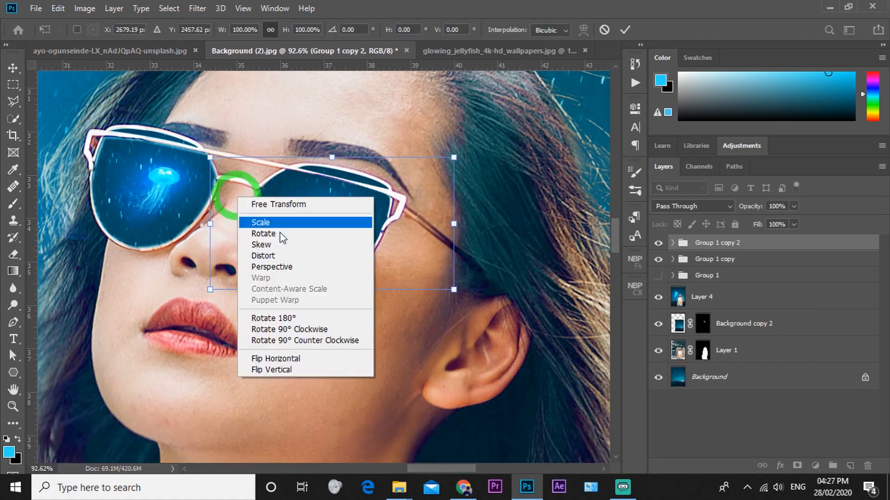
left_click(292, 270)
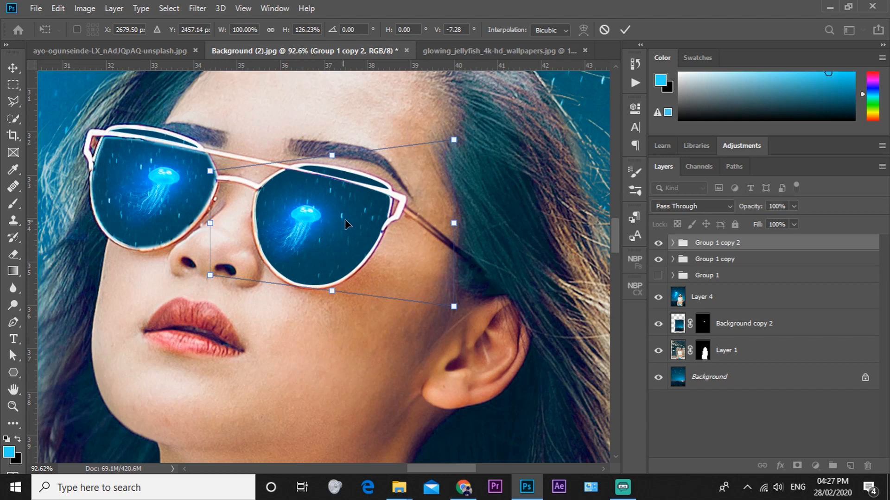
left_click_drag(346, 224, 368, 221)
scroll(293, 185, "down", 10)
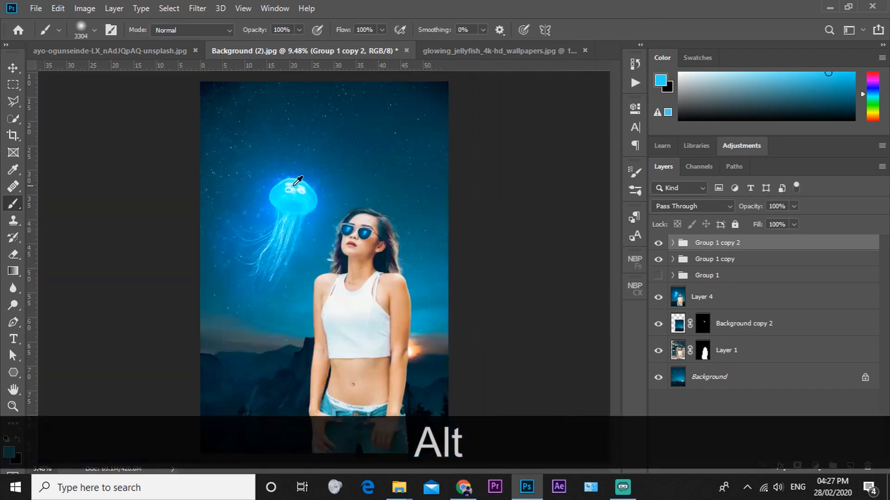
Step: Examine the jellyfish reflections in both lenses up close and within the whole composition
scroll(357, 227, "up", 6)
scroll(367, 208, "down", 2)
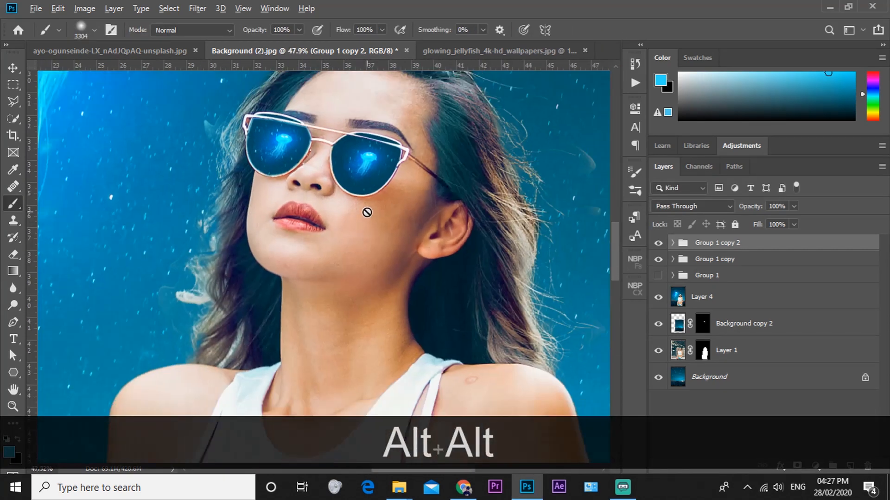
scroll(361, 214, "down", 2)
scroll(357, 204, "up", 5)
scroll(348, 195, "down", 6)
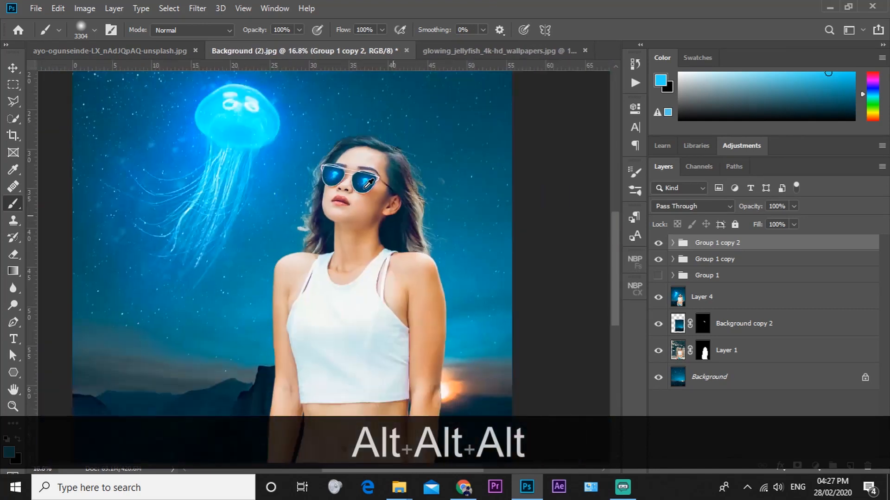
scroll(344, 193, "down", 2)
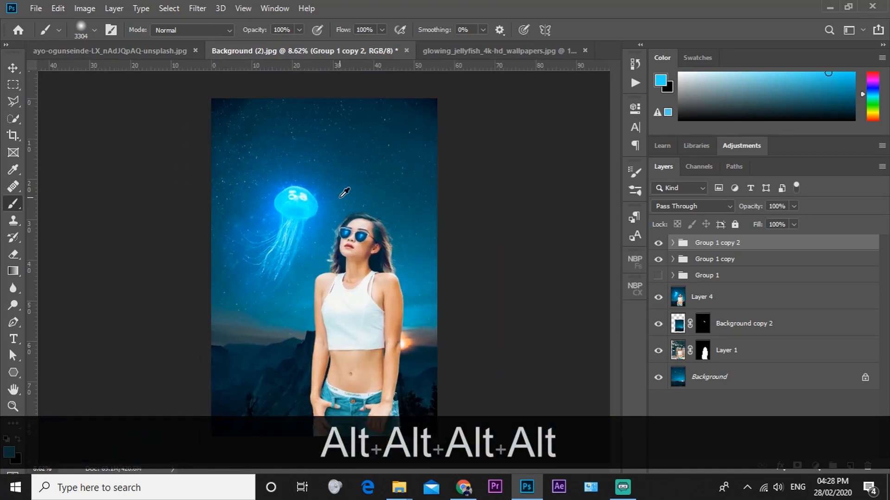
scroll(344, 193, "down", 1)
Step: Make Group 1 visible again and remove the stamped Layer 4
left_click(658, 299)
left_click(659, 299)
left_click(658, 275)
left_click(658, 297)
Step: Stamp all visible layers into a new layer and lower its Highlights to -100 in the Camera Raw filter
key("ctrl+alt+shift+e")
key("ctrl+shift+a")
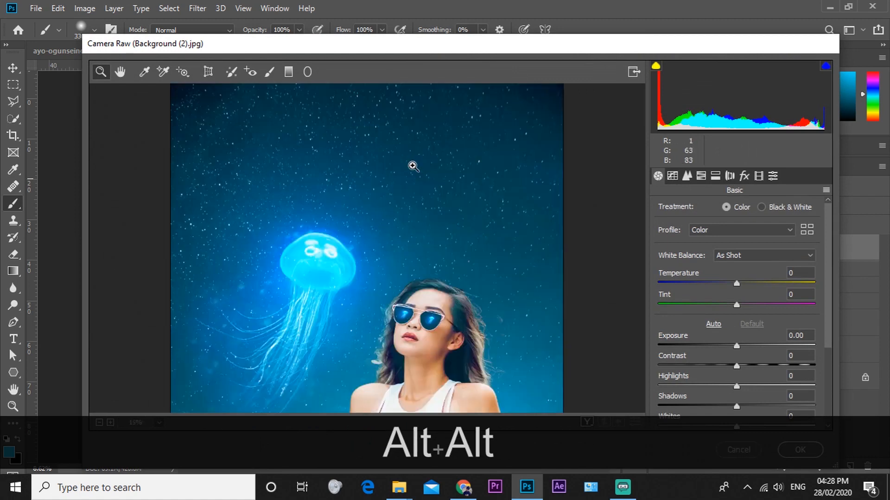
left_click(708, 385)
scroll(402, 201, "up", 6)
scroll(401, 201, "down", 5)
left_click(680, 385)
left_click_drag(680, 386, 658, 386)
scroll(353, 194, "up", 5)
scroll(344, 196, "up", 2)
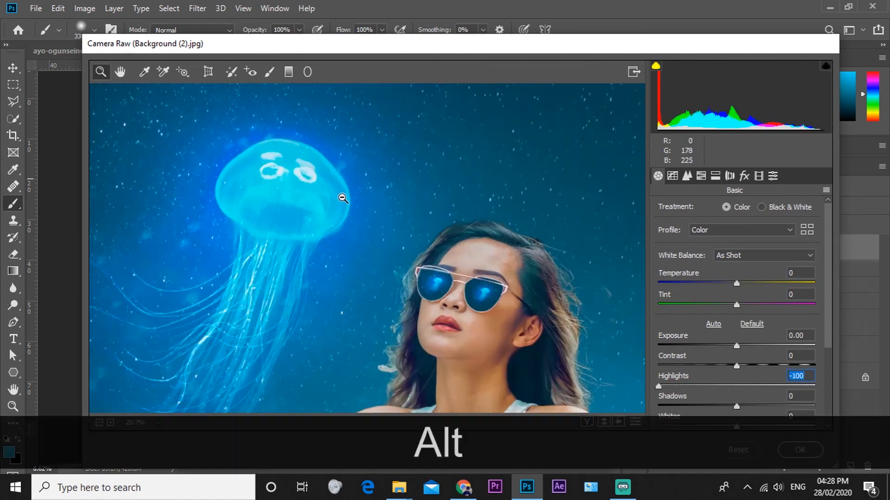
scroll(388, 205, "down", 3)
scroll(388, 204, "up", 1)
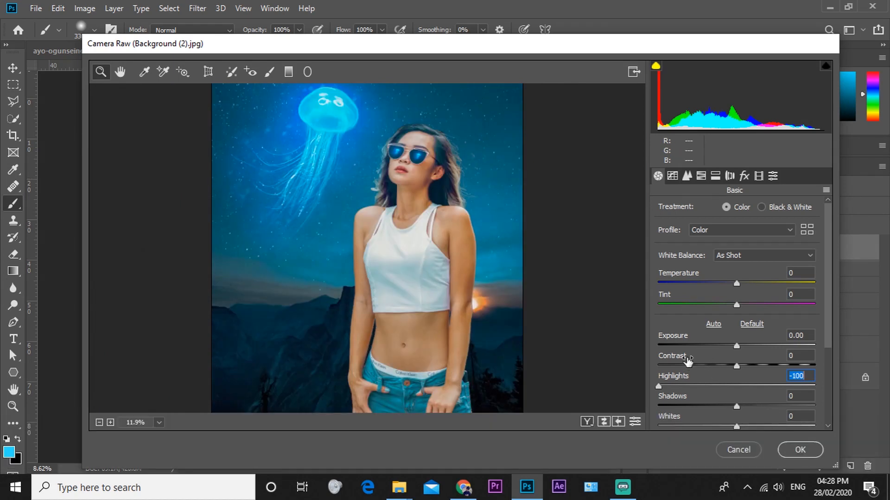
scroll(505, 221, "up", 2)
scroll(411, 168, "up", 2)
scroll(411, 168, "down", 4)
scroll(412, 168, "up", 2)
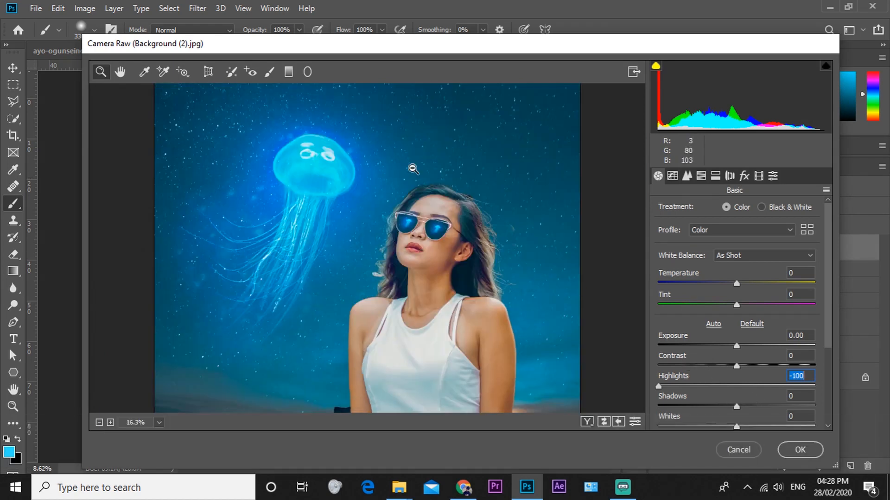
scroll(412, 169, "down", 2)
Step: Apply a Camera Raw vignette with amount -100, midpoint 22 and feather 100, and delete the stamped layer
left_click(772, 175)
left_click(744, 176)
left_click_drag(737, 345, 696, 346)
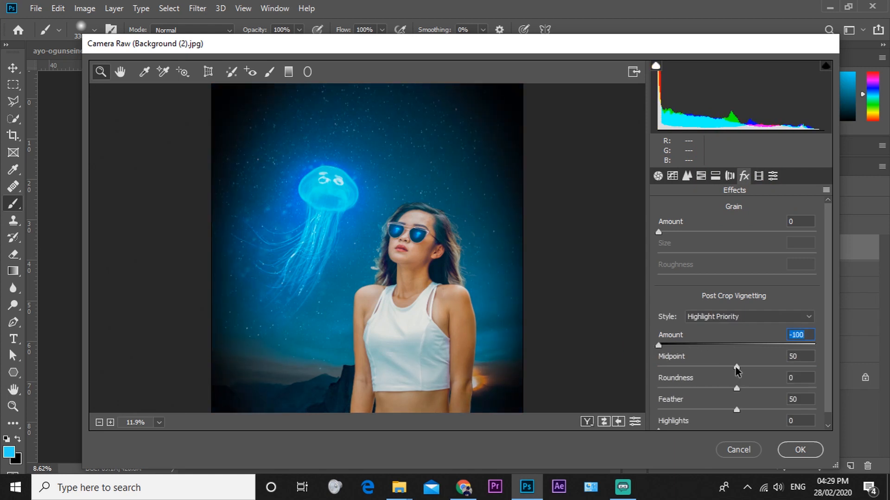
left_click_drag(736, 366, 559, 370)
left_click_drag(763, 416, 814, 410)
left_click_drag(658, 366, 694, 367)
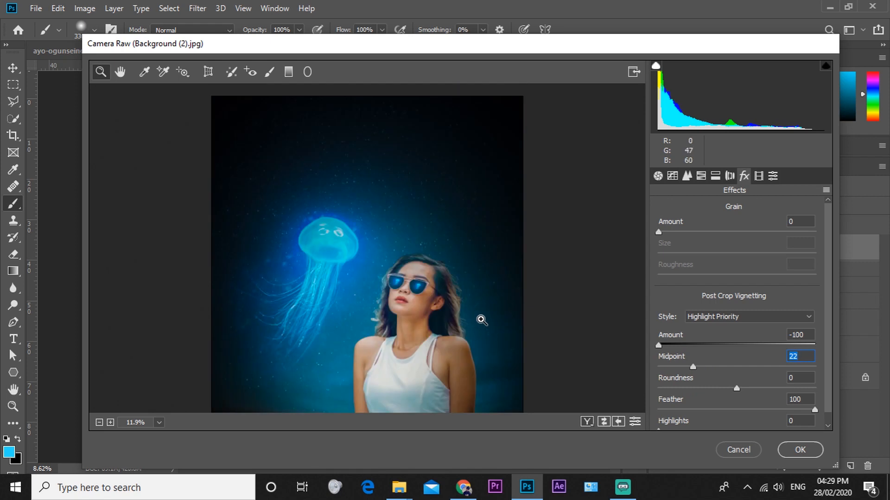
key("Return")
left_click_drag(866, 464, 867, 465)
Step: Darken the sky of the Background layer in Camera Raw with a Graduated Filter running down from the image's upper edge
left_click(703, 356)
key("ctrl+shift+a")
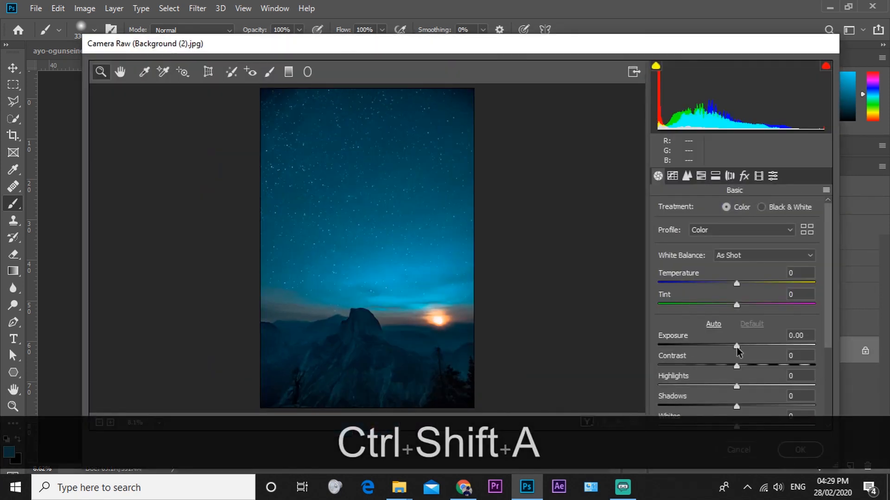
left_click_drag(737, 347, 735, 347)
left_click(288, 71)
left_click_drag(330, 97, 332, 311)
left_click_drag(764, 274, 713, 274)
left_click_drag(332, 311, 332, 441)
Step: Undo the last gradient changes, readjust the Graduated Filter over the sky and apply the Camera Raw edits
left_click_drag(398, 148, 400, 126)
key("ctrl+z")
key("ctrl+z")
left_click_drag(331, 169, 352, 272)
left_click_drag(352, 410, 339, 357)
left_click(792, 450)
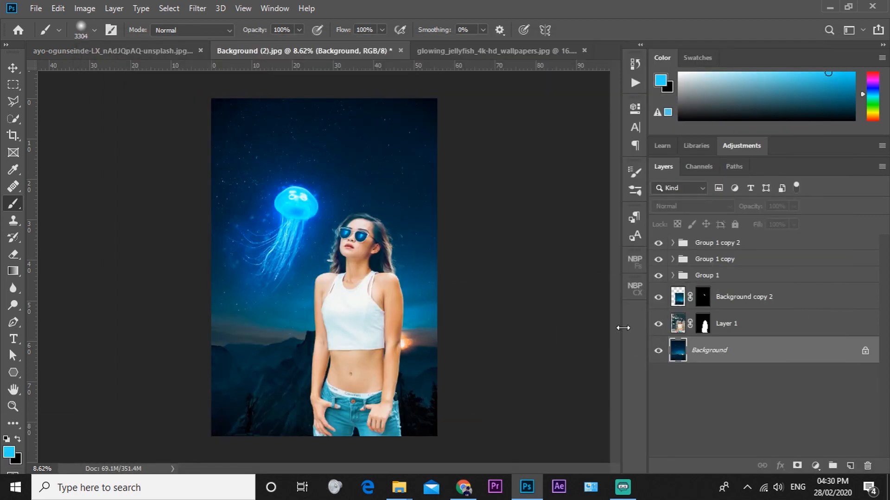
Step: Darken the woman on Layer 1 with a Camera Raw vignette
left_click(726, 323)
key("ctrl+shift+a")
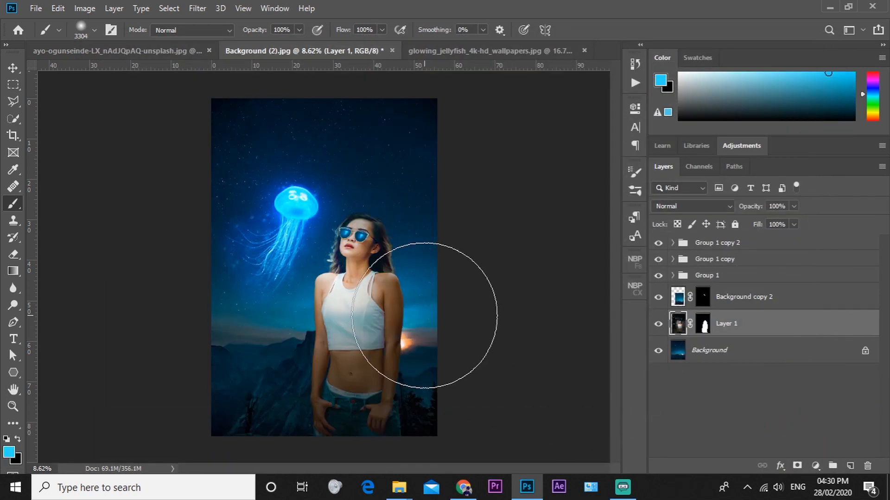
key("alt")
key("alt")
key("alt")
Step: Apply a Camera Raw post-crop vignette to Layer 1 with amount -67, midpoint 19, roundness +5 and feather 100
key("ctrl+shift+a")
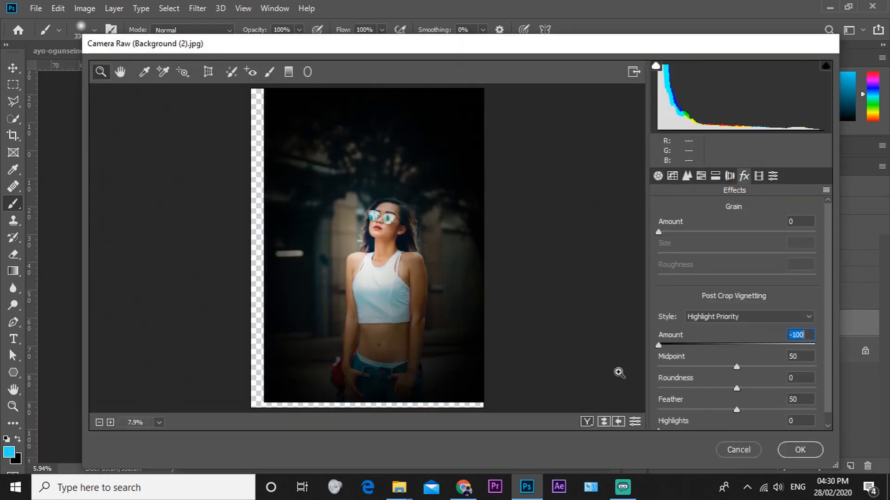
left_click_drag(736, 367, 658, 366)
left_click_drag(736, 389, 717, 389)
left_click_drag(771, 419, 859, 407)
left_click(659, 346)
left_click_drag(658, 367, 690, 372)
left_click_drag(772, 410, 816, 410)
left_click_drag(658, 346, 684, 346)
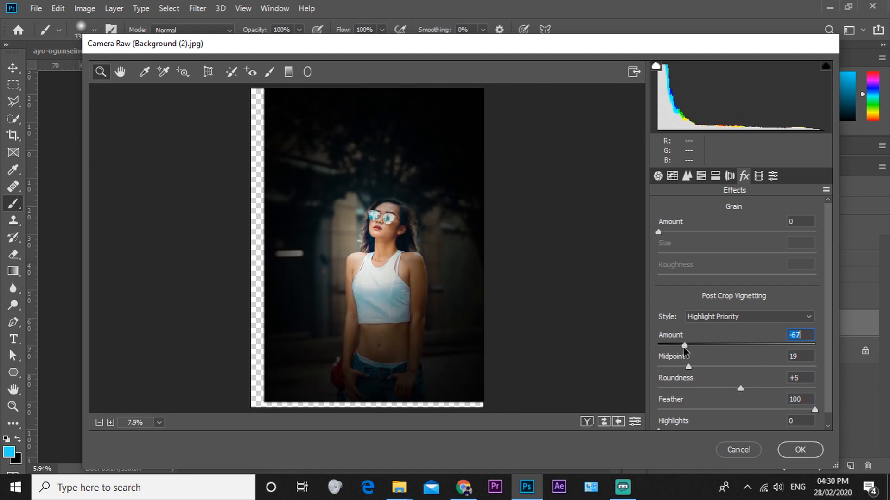
left_click(799, 449)
key("ctrl+z")
scroll(377, 331, "up", 5)
scroll(368, 314, "down", 4)
scroll(367, 314, "up", 2)
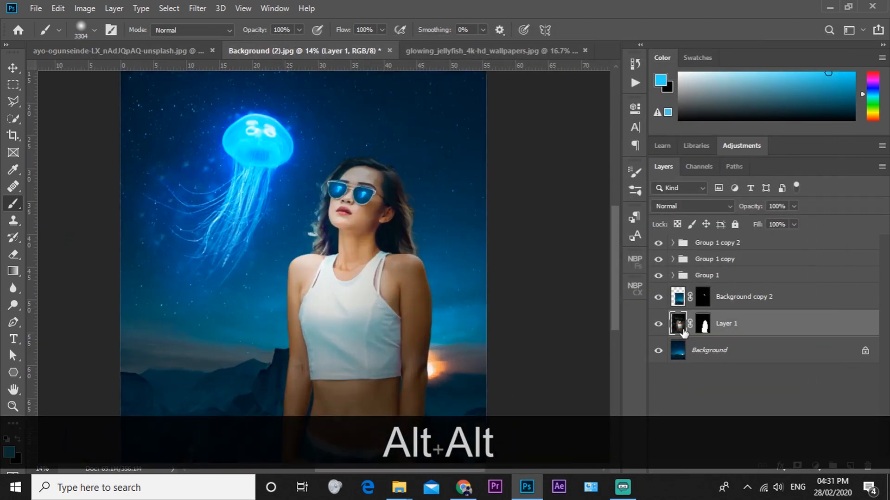
Step: Darken and cool the woman's side facing away from the jellyfish with a Camera Raw Adjustment Brush at exposure -1.10 and temperature -25
key("ctrl+shift+a")
key("k")
left_click_drag(414, 319, 426, 236)
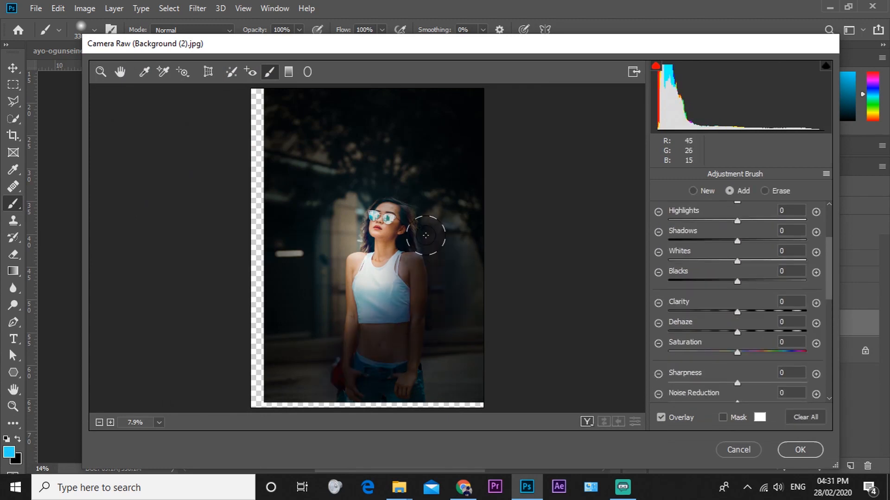
scroll(723, 284, "up", 3)
left_click_drag(714, 275, 731, 274)
double_click(717, 224)
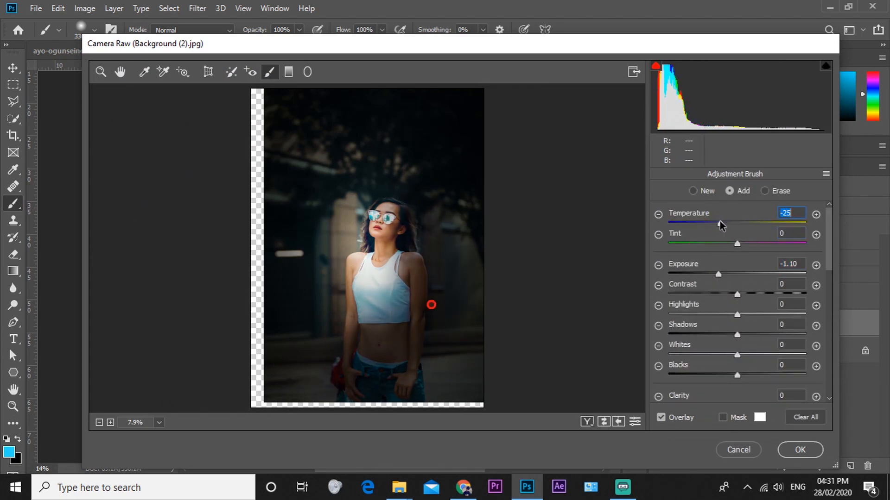
left_click(796, 458)
key("alt")
scroll(362, 265, "up", 3)
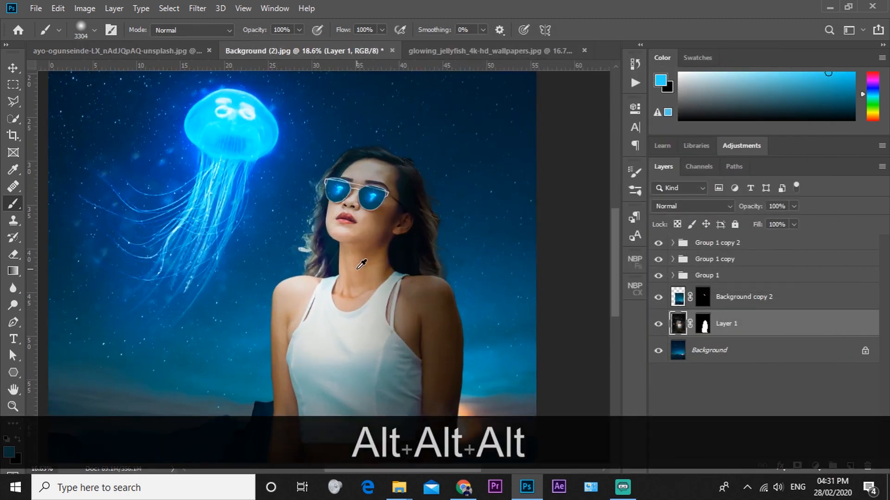
Step: Shift Layer 1's overall temperature toward blue in Camera Raw and reduce its highlights
left_click_drag(736, 283, 694, 284)
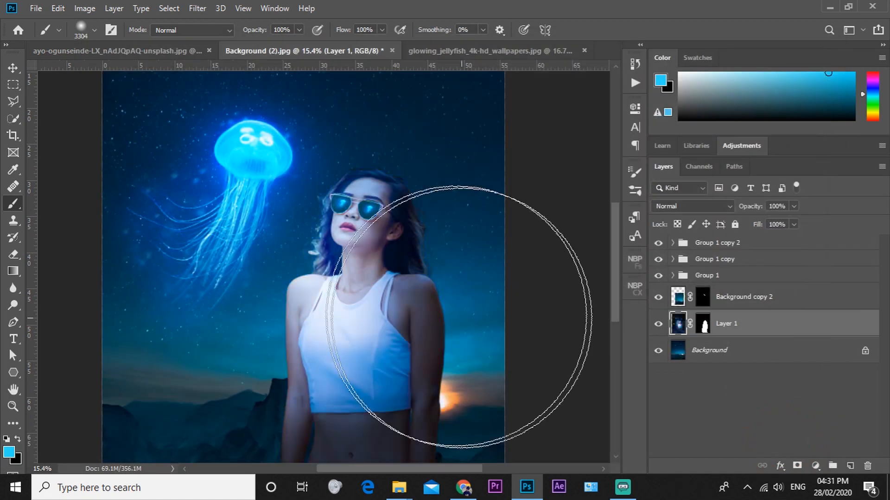
scroll(460, 346, "down", 2)
scroll(417, 338, "up", 2)
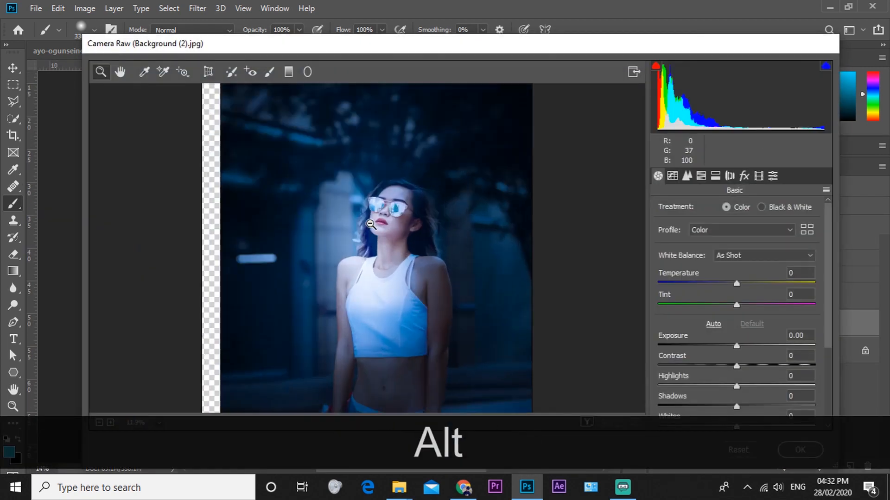
scroll(526, 257, "up", 2)
left_click_drag(736, 386, 690, 387)
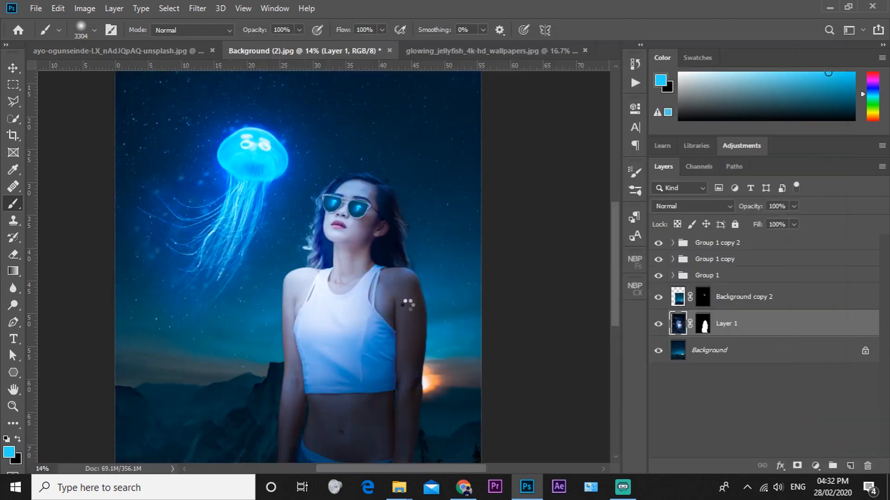
Step: Brighten the woman's hair, face and shoulder on the jellyfish side with a Camera Raw Adjustment Brush at temperature -27 and exposure +0.65
key("shift+ctrl+a")
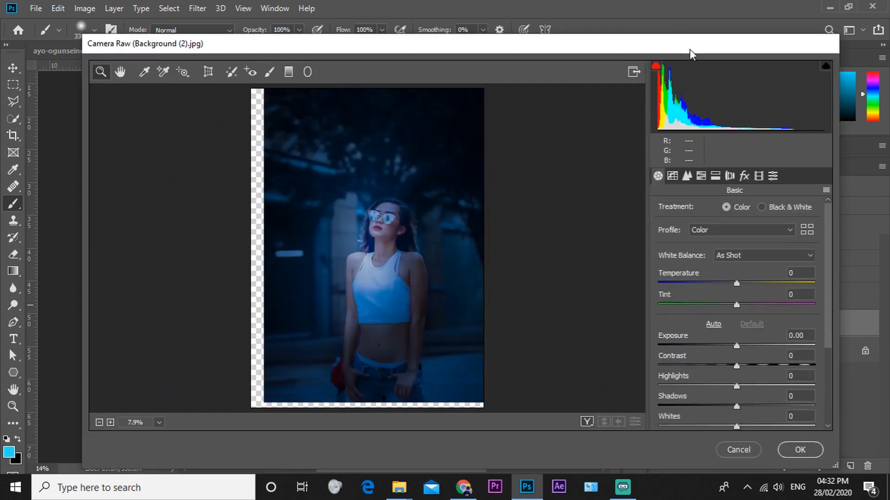
key("k")
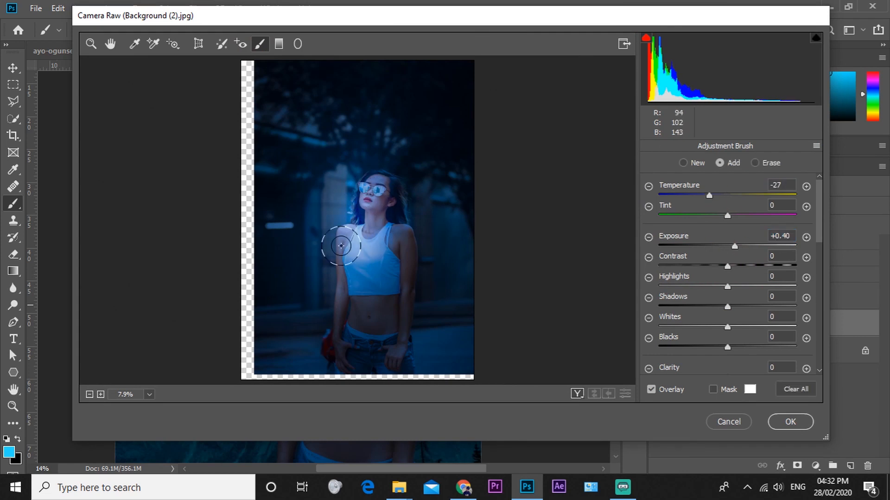
left_click_drag(742, 246, 743, 246)
key("alt")
scroll(766, 269, "down", 7)
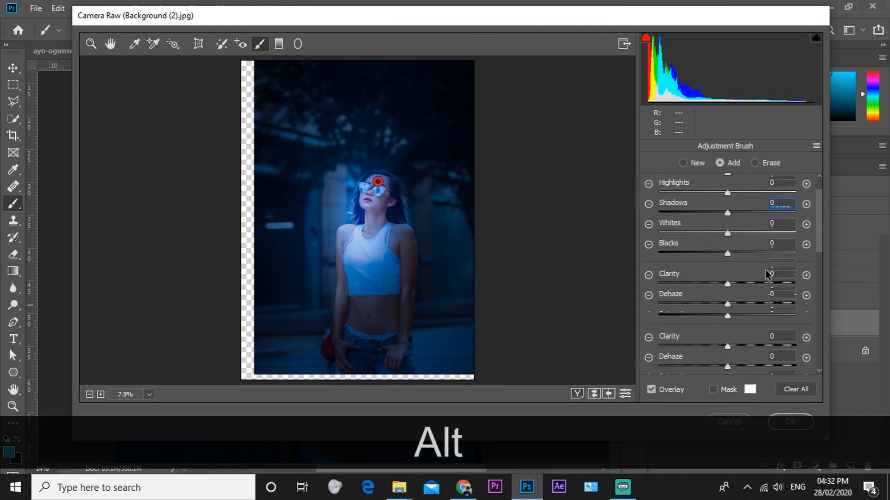
scroll(714, 294, "up", 4)
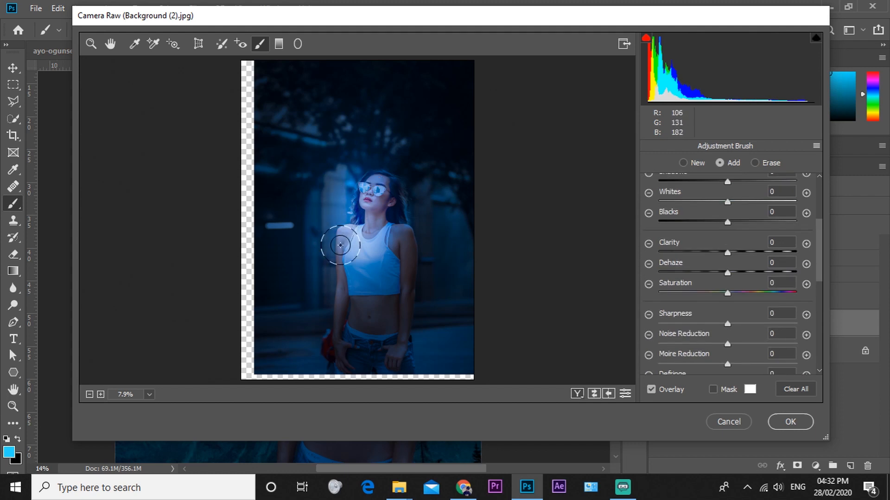
scroll(763, 209, "up", 3)
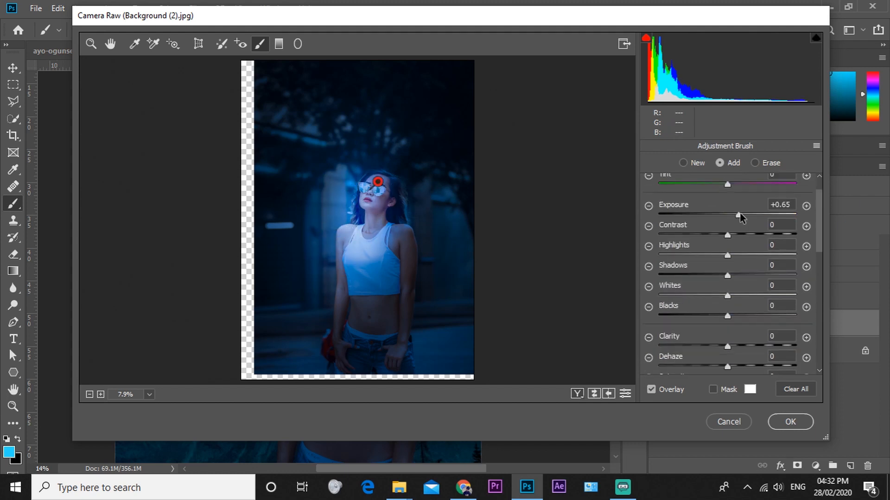
left_click(790, 422)
scroll(328, 228, "down", 3)
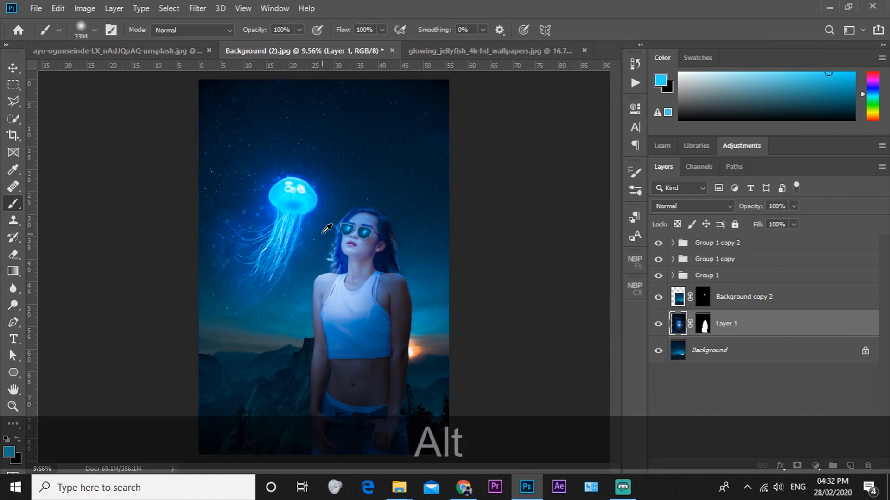
scroll(334, 252, "up", 1)
scroll(333, 252, "up", 2)
scroll(343, 234, "down", 3)
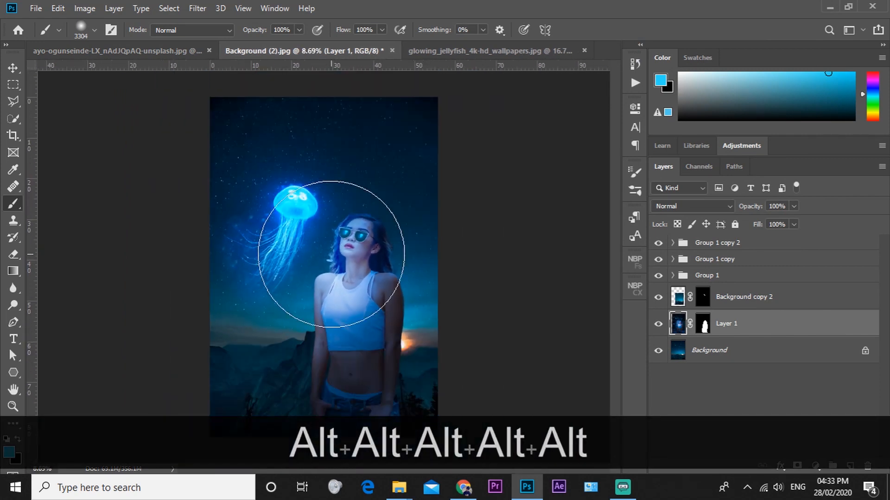
scroll(356, 317, "up", 1)
Step: Darken the edges of the Background layer with a negative Camera Raw post-crop vignette
left_click(678, 350)
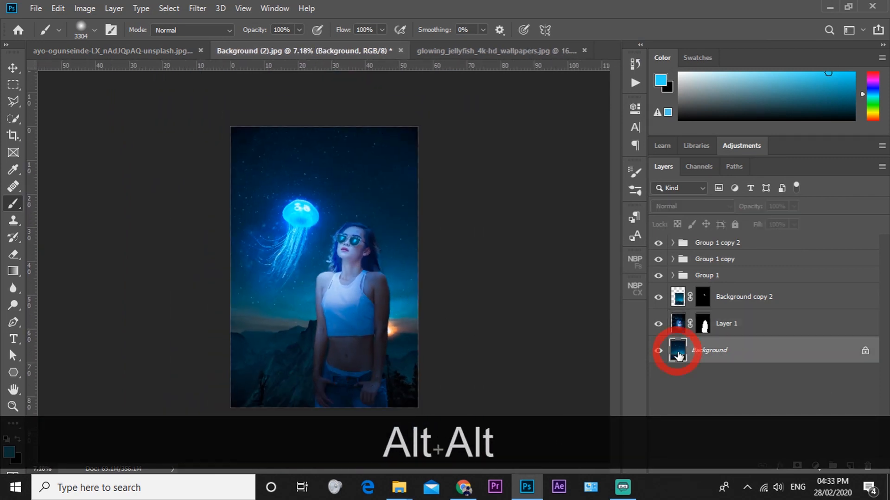
key("ctrl+shift+a")
left_click(735, 149)
left_click_drag(727, 317, 695, 318)
left_click(791, 420)
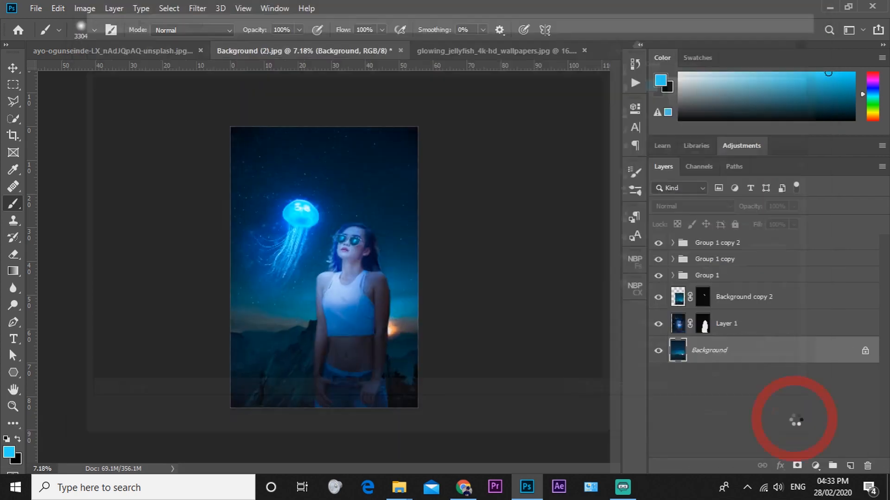
scroll(421, 360, "up", 2)
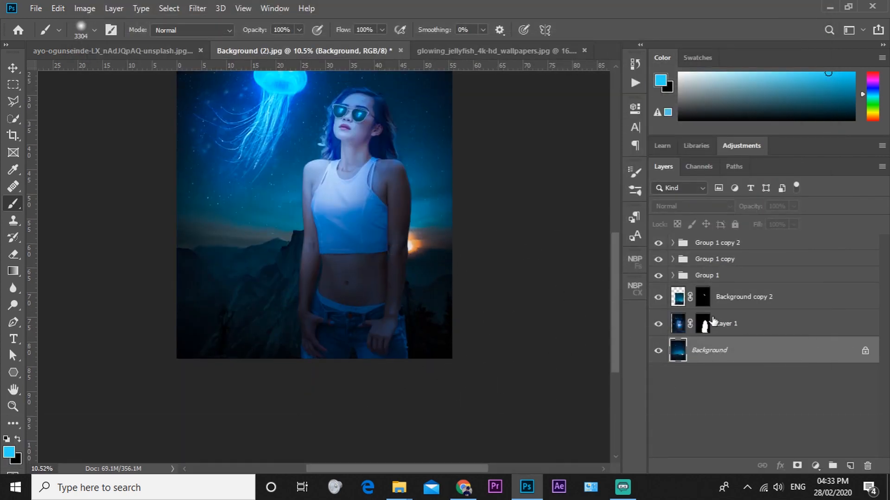
Step: Darken the woman's lower body on Layer 1 with a cool, negative-exposure Camera Raw Adjustment Brush and apply it
left_click(679, 326)
key("ctrl+shift+a")
left_click(260, 44)
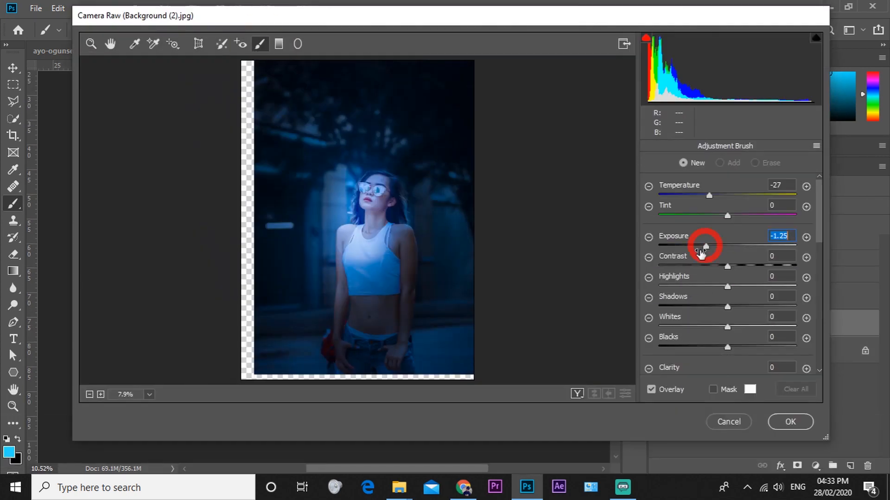
scroll(705, 324, "down", 5)
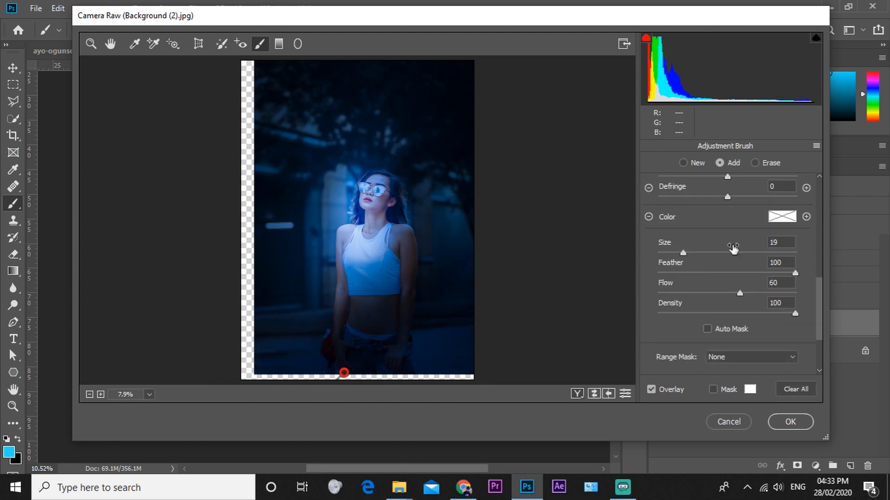
scroll(733, 249, "up", 5)
left_click(713, 246)
left_click(705, 195)
left_click(341, 372)
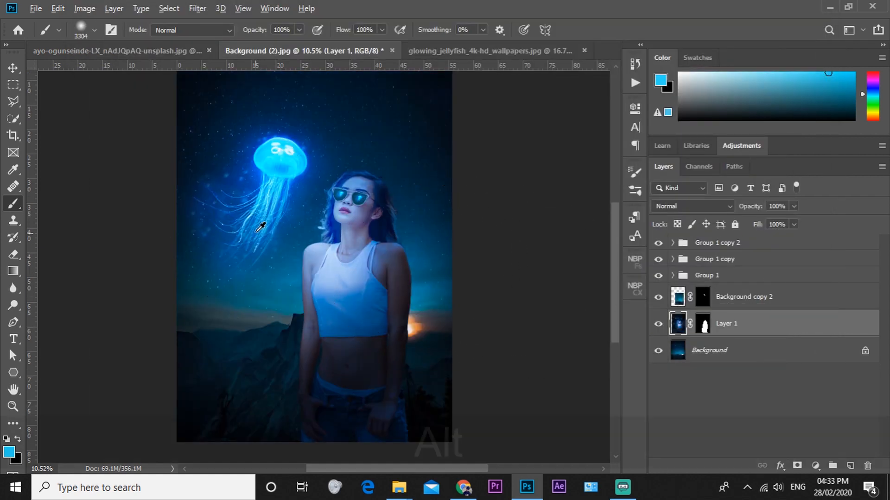
scroll(251, 218, "up", 4)
scroll(231, 202, "down", 3)
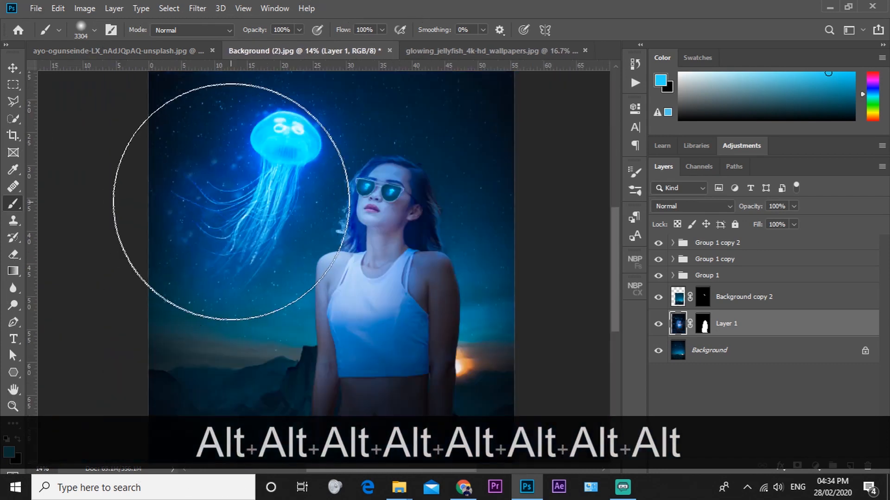
Step: Select Layer 2 inside Group 1 and switch to the Eraser tool
left_click(687, 278)
left_click(671, 276)
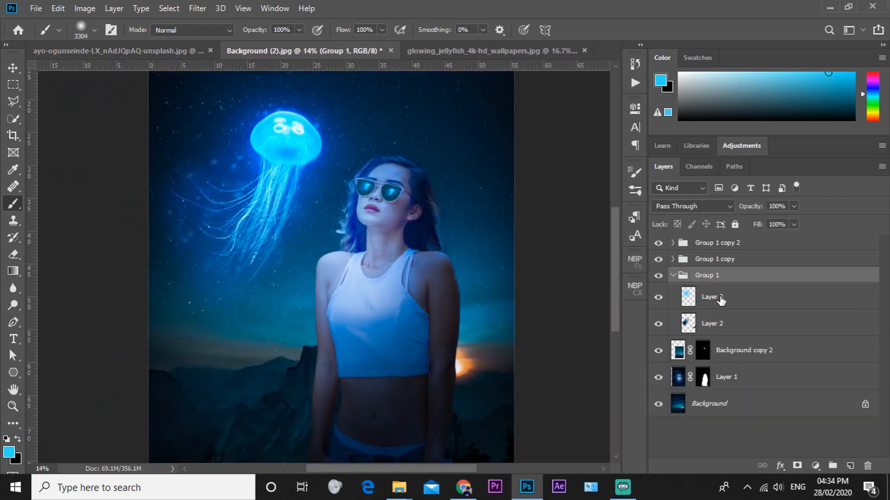
left_click(721, 323)
scroll(238, 162, "up", 10)
scroll(196, 156, "up", 4)
key("e")
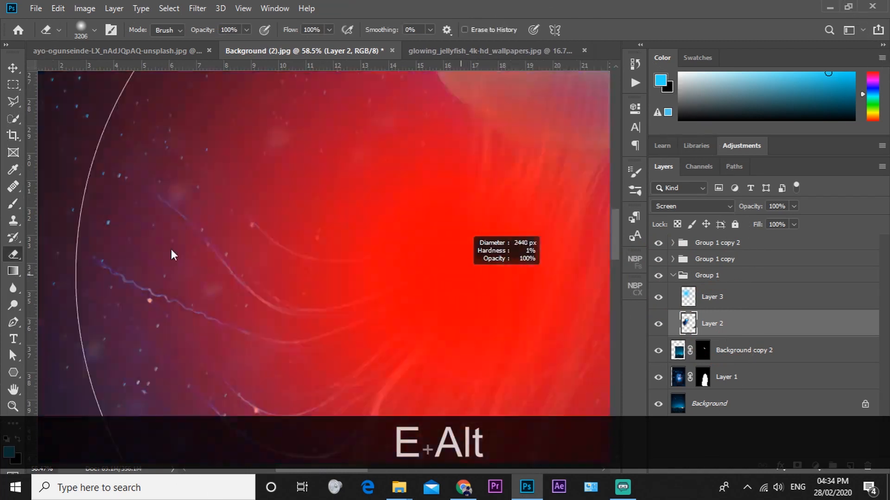
Step: Try to erase the blue haze beside the jellyfish on Layer 2 with a small soft eraser brush
mouse_move(313, 263)
left_mouse_down()
mouse_move(283, 416)
mouse_move(323, 339)
left_mouse_up()
left_click_drag(371, 151, 324, 139)
scroll(440, 199, "up", 3)
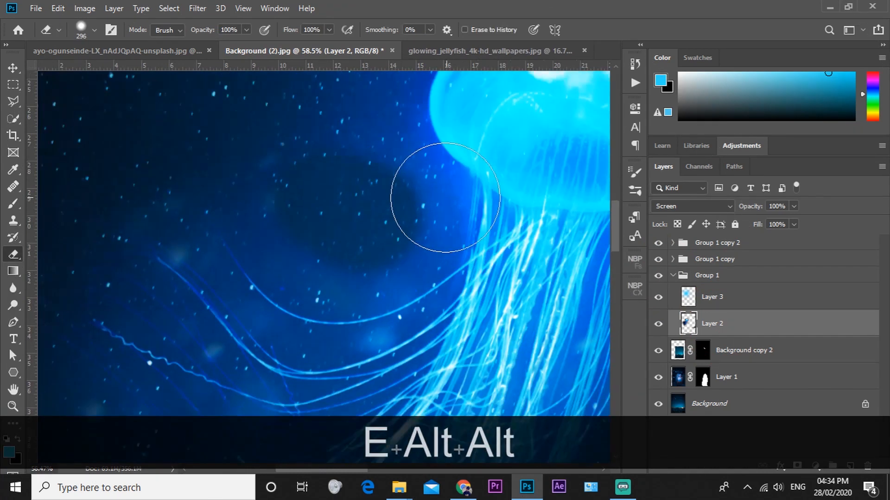
key("ctrl+z")
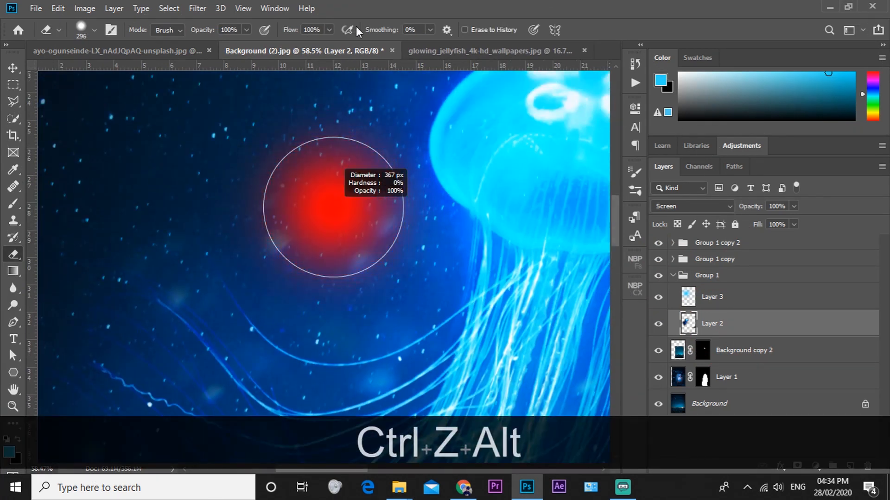
left_click(350, 293)
left_click_drag(301, 197, 338, 197)
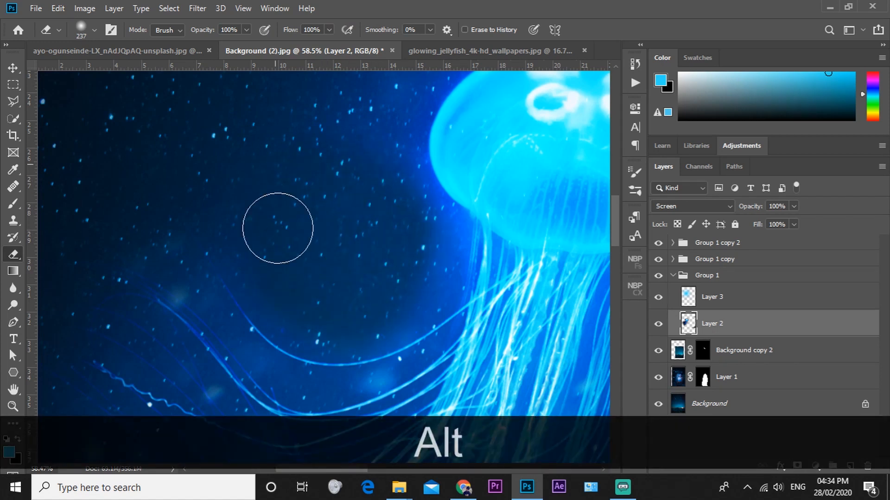
scroll(155, 294, "down", 5)
scroll(90, 264, "left", 3)
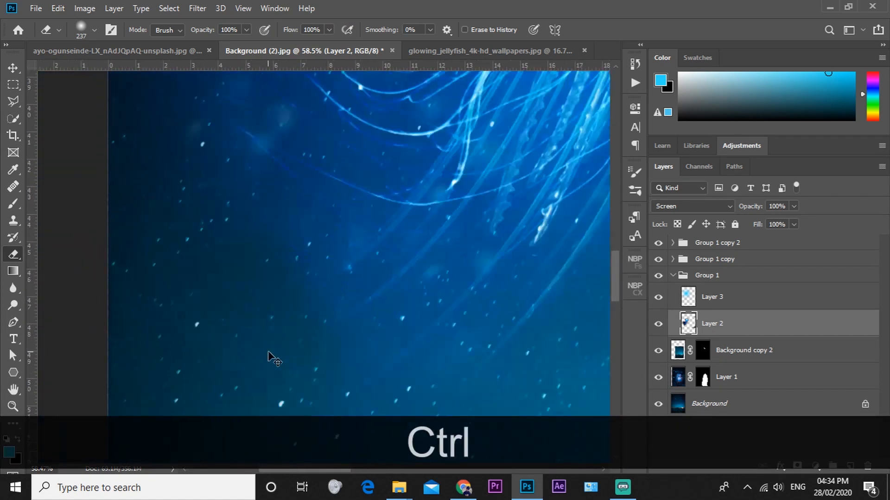
scroll(520, 198, "right", 4)
scroll(536, 175, "down", 5)
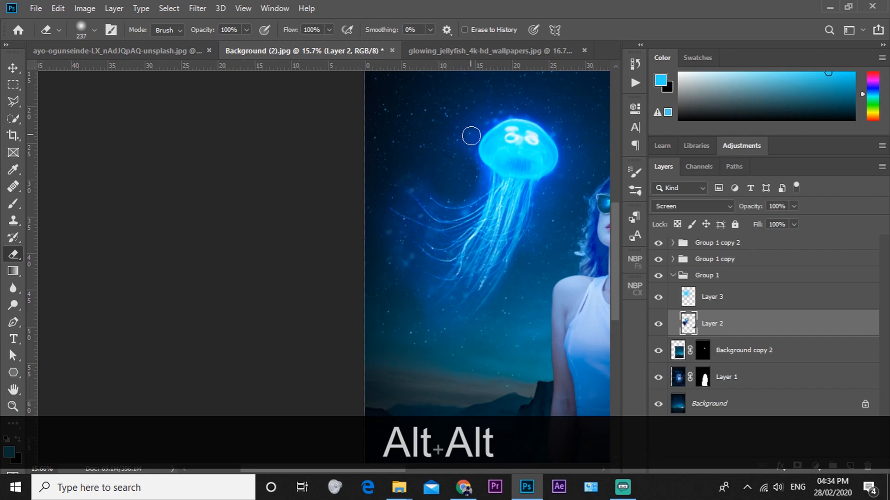
Step: Undo the last eraser strokes on Layer 2
key("ctrl+z")
key("ctrl+z")
key("ctrl+z")
key("ctrl+z")
key("ctrl+z")
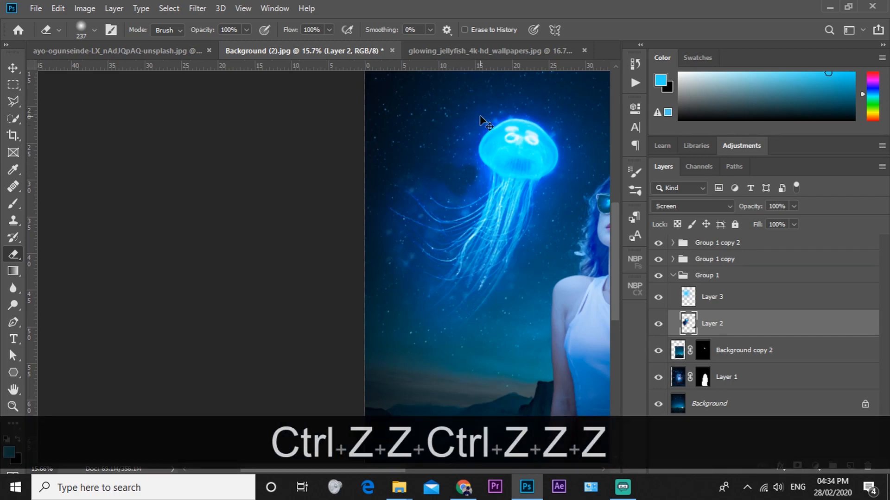
scroll(478, 114, "down", 2)
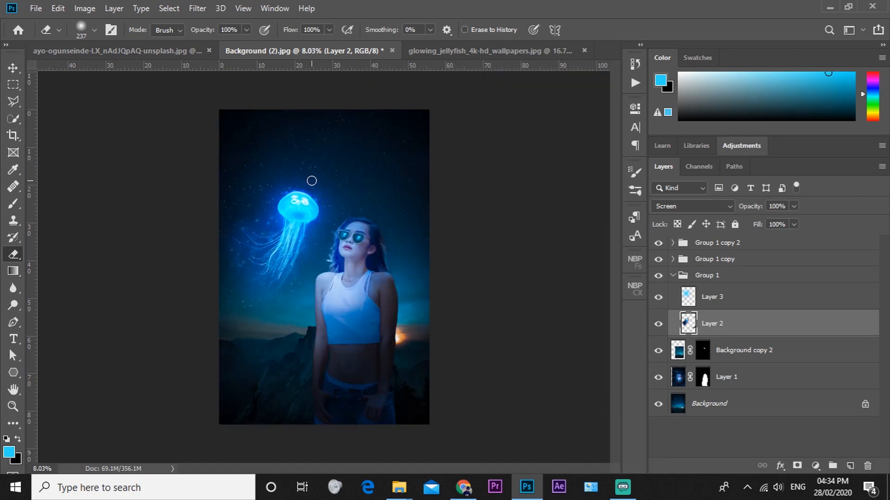
Step: Erase the blue haze and outer tentacles around the jellyfish on Layer 2 with soft eraser brushes of 2254 and 721 px
left_click_drag(254, 224, 270, 224, "alt")
left_click_drag(257, 283, 281, 286, "alt")
mouse_move(202, 236)
left_mouse_down()
mouse_move(220, 181)
mouse_move(223, 267)
left_mouse_up()
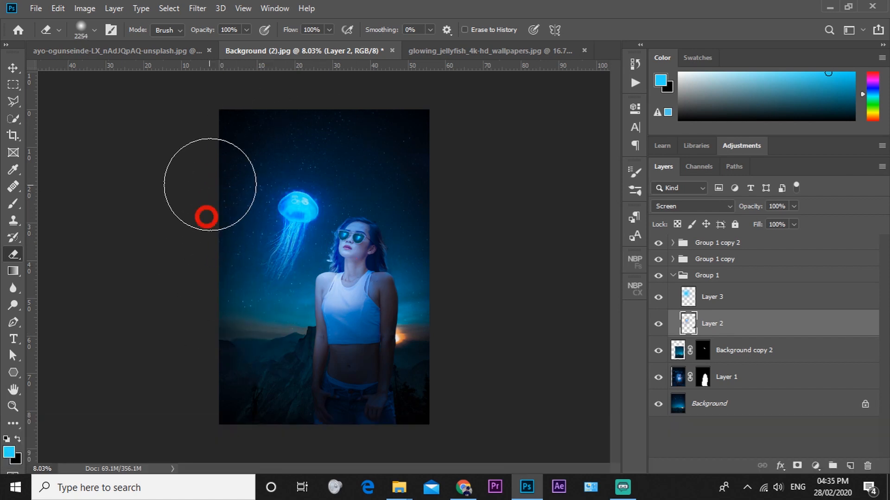
scroll(204, 209, "up", 4, "alt")
scroll(61, 243, "down", 3)
left_click_drag(99, 204, 80, 204, "alt")
scroll(260, 171, "up", 5)
left_click_drag(260, 172, 241, 172, "alt")
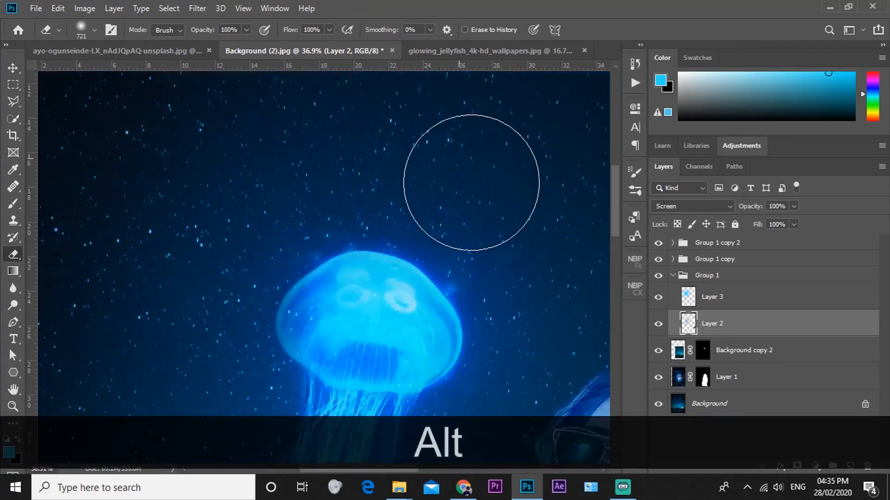
scroll(216, 201, "down", 3, "alt")
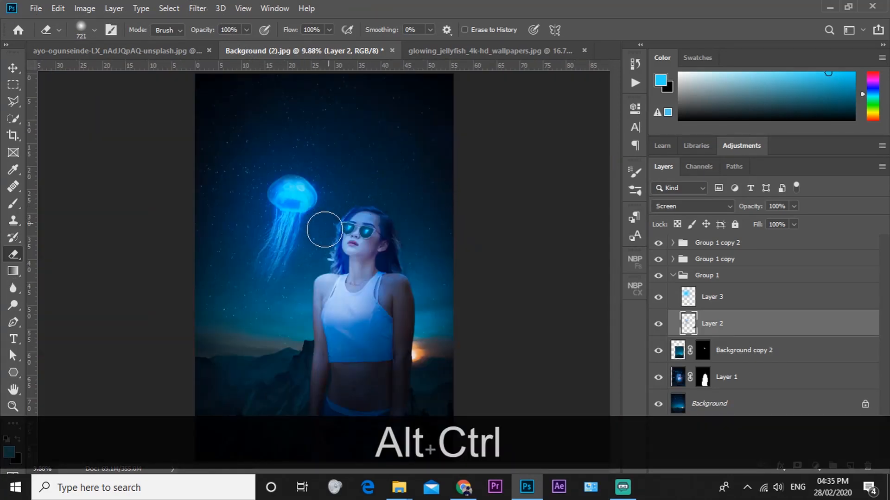
Step: Compare the composite with Layer 3's glow hidden and shown, and inspect the jellyfish and the woman's face up close
scroll(288, 220, "up", 4, "alt")
scroll(294, 194, "down", 2, "alt")
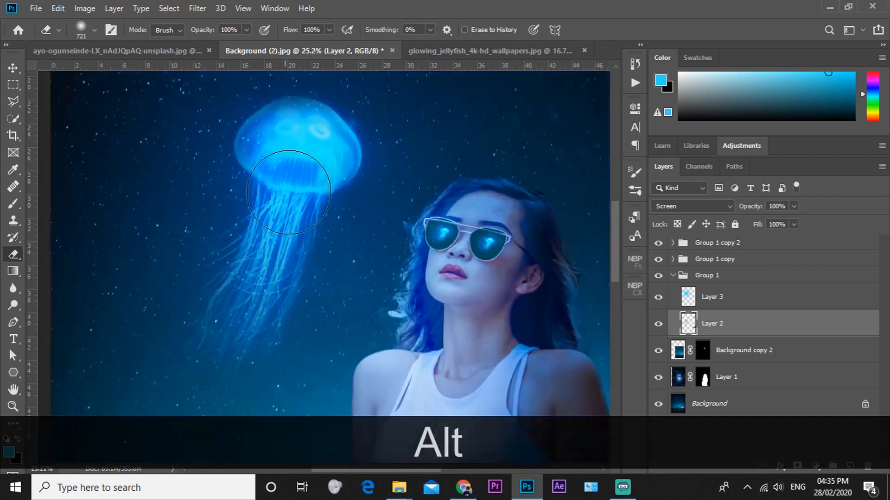
left_click(658, 299)
left_click(658, 299)
left_click(658, 299)
left_click(658, 299)
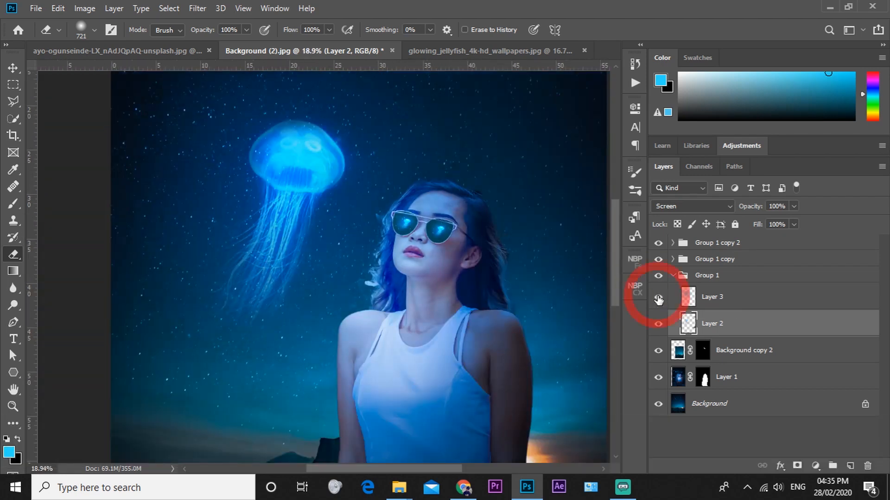
scroll(459, 202, "up", 5)
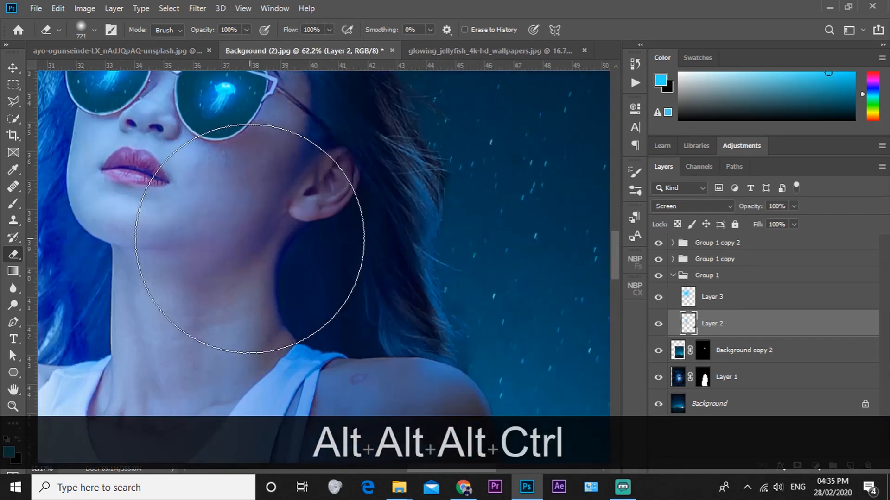
scroll(251, 238, "down", 7, "alt")
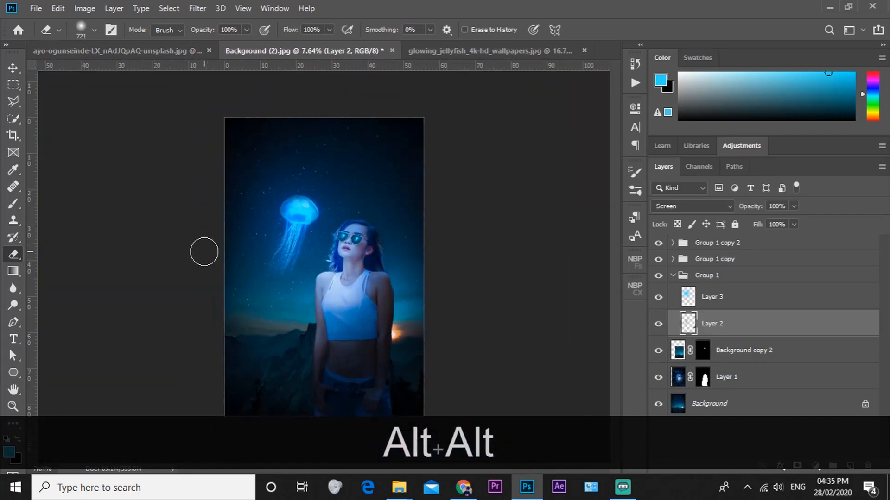
Step: Stamp all visible layers into a new merged layer at the top of the layer stack
scroll(204, 252, "down", 1)
left_click(773, 247)
key("ctrl+shift+alt+e")
key("ctrl+z")
key("ctrl+alt+shift+e")
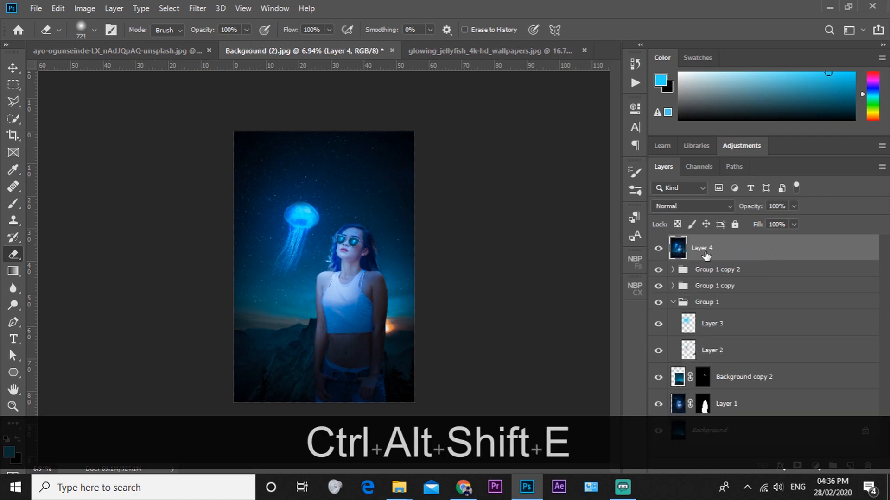
Step: Flip the merged layer horizontally and back to check the composition, and delete that layer
right_click(706, 255)
left_click(780, 250)
key("ctrl+t")
right_click(373, 263)
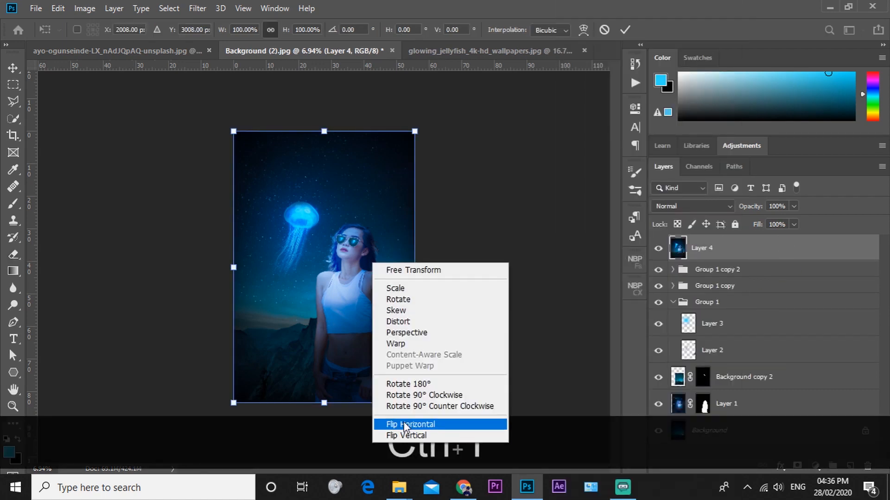
left_click(404, 426)
right_click(340, 248)
left_click(355, 411)
key("Return")
key("e")
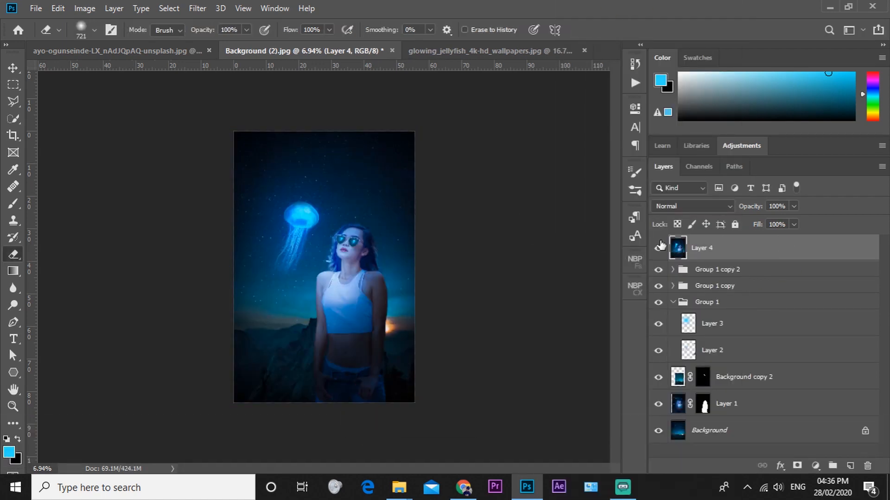
left_click_drag(855, 339, 867, 465)
Step: Try to narrow the woman's Layer 1 slightly with Free Transform
left_click(761, 390)
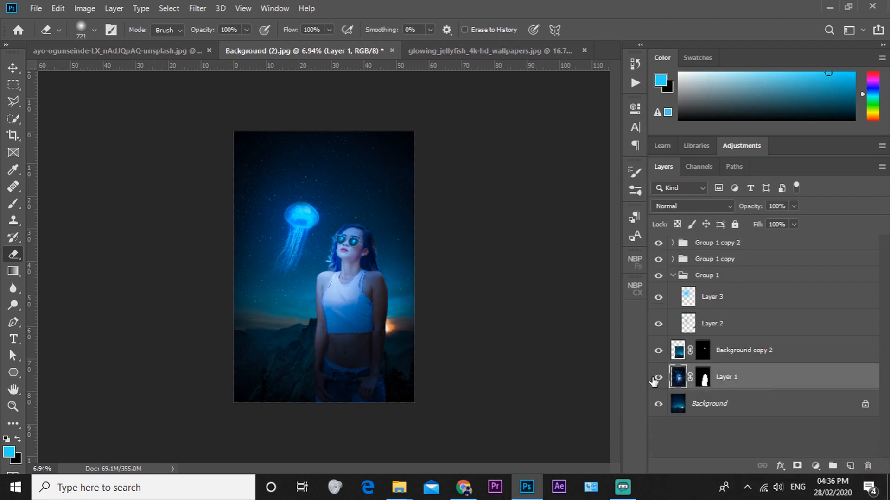
key("ctrl+t")
left_click_drag(436, 266, 430, 269)
key("ctrl+z")
key("shift+ctrl+z")
Step: Try to change the width of Layer 1 and Background copy 2 together with Free Transform
left_click(754, 352, "ctrl")
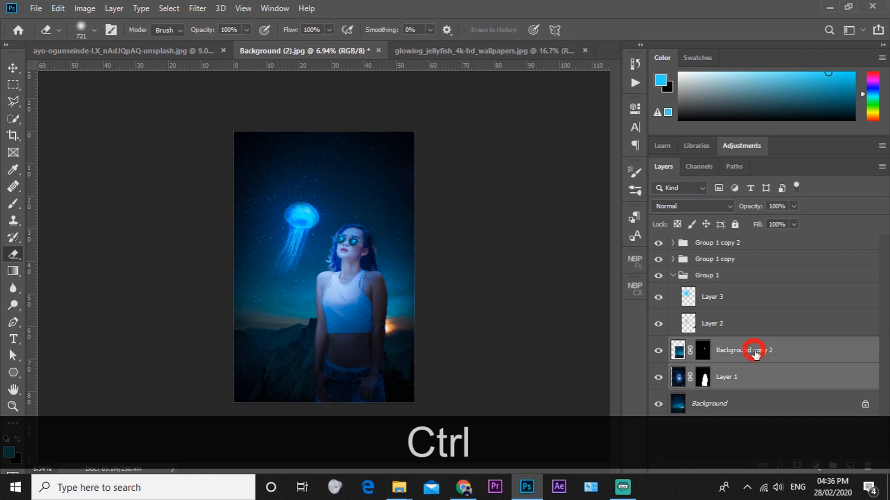
key("ctrl+t")
left_click_drag(436, 267, 440, 268)
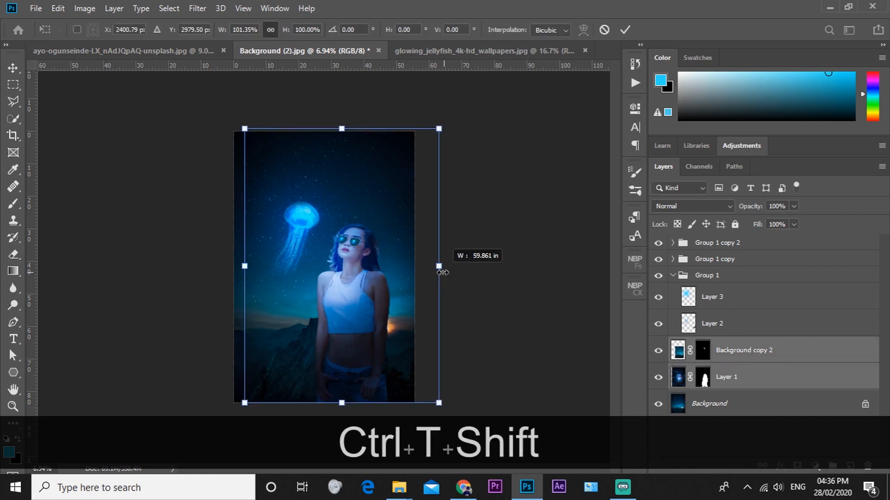
key("ctrl+z")
Step: Narrow Layer 1, Background copy 2 and both Group 1 copies together to 98.31% width, trying out a slight rotation with Free Transform
left_click(717, 246, "ctrl")
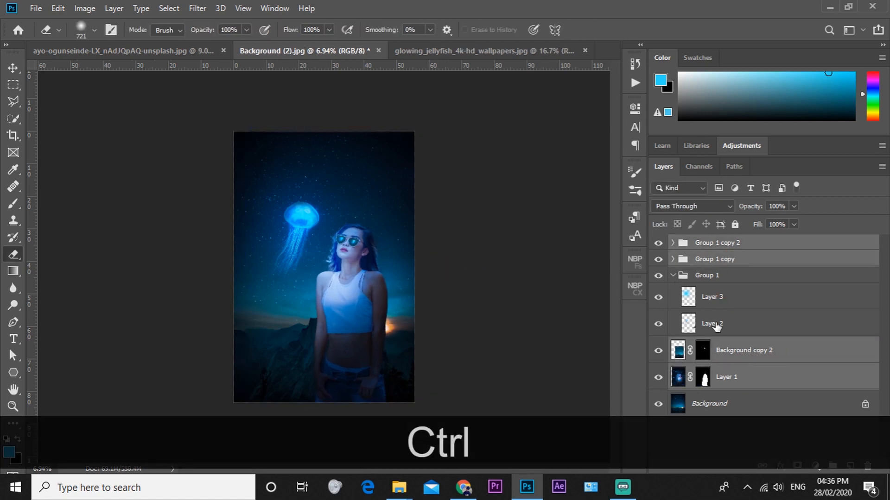
key("ctrl+t")
left_click_drag(437, 266, 428, 265)
left_click_drag(459, 157, 450, 150)
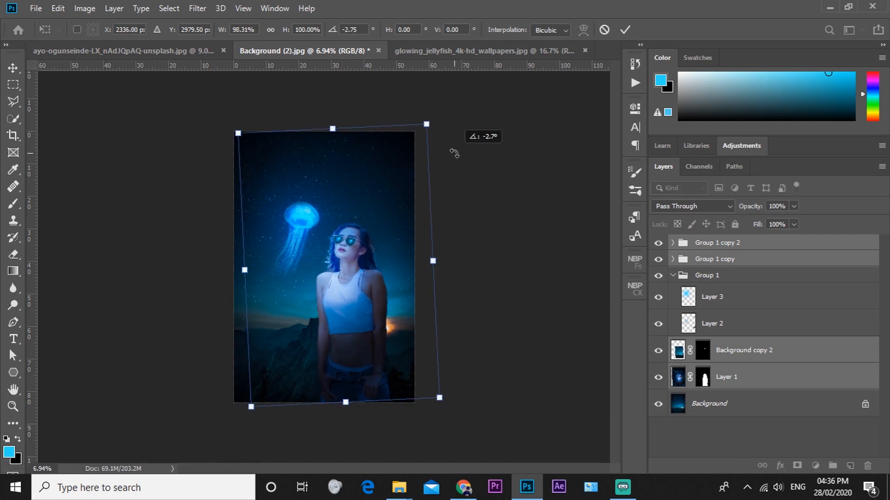
scroll(329, 250, "up", 3)
scroll(343, 250, "down", 4)
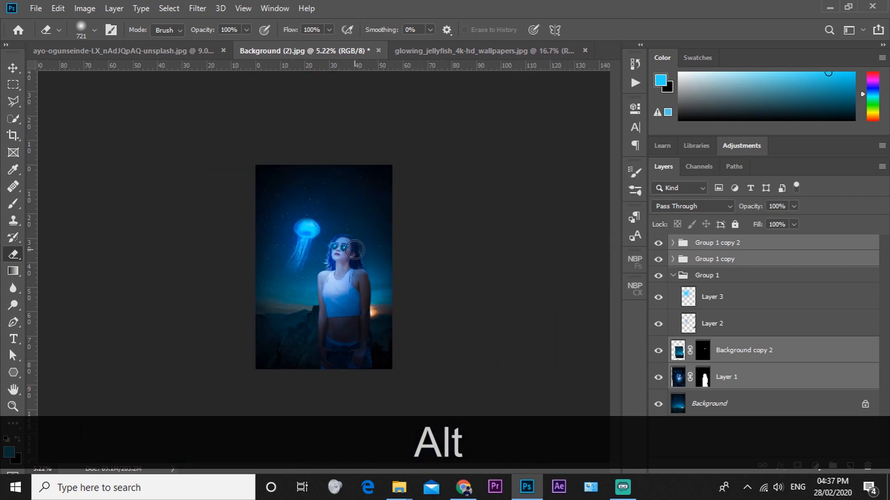
key("ctrl+t")
left_click_drag(424, 234, 425, 250)
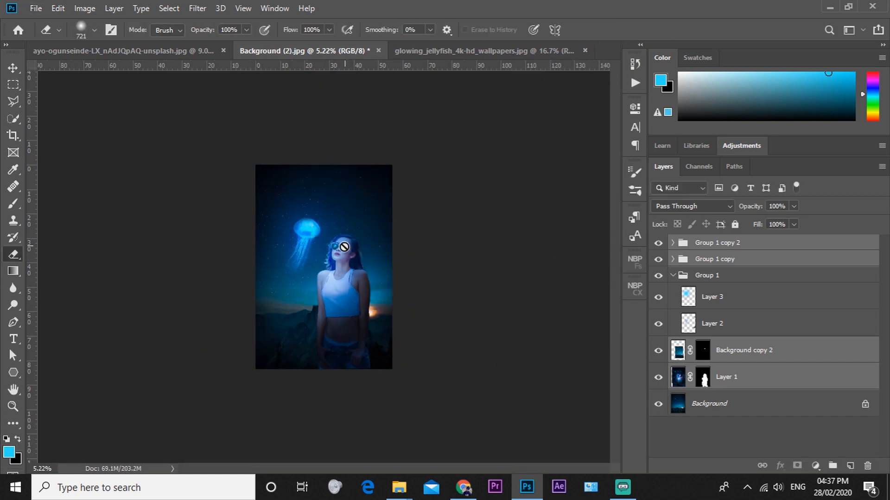
Step: Darken the Background layer's blues in Camera Raw by setting the Blues luminance to -87
scroll(342, 242, "up", 4)
left_click(679, 403)
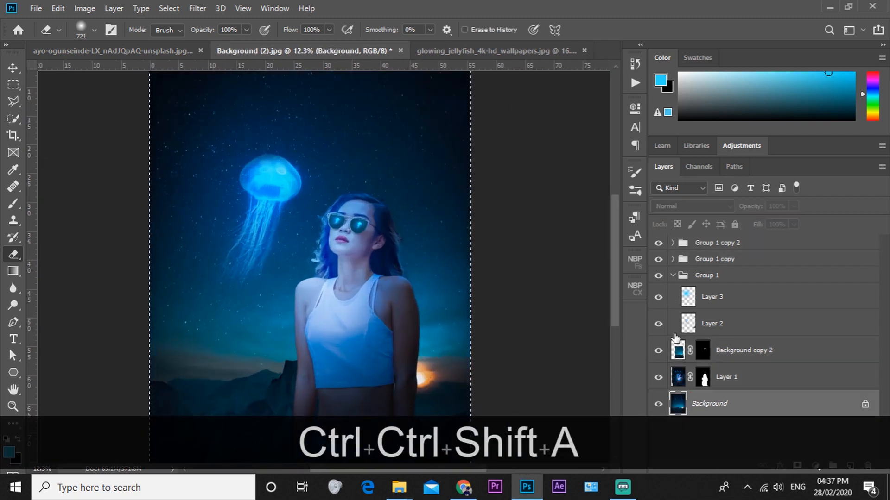
key("ctrl+shift+a")
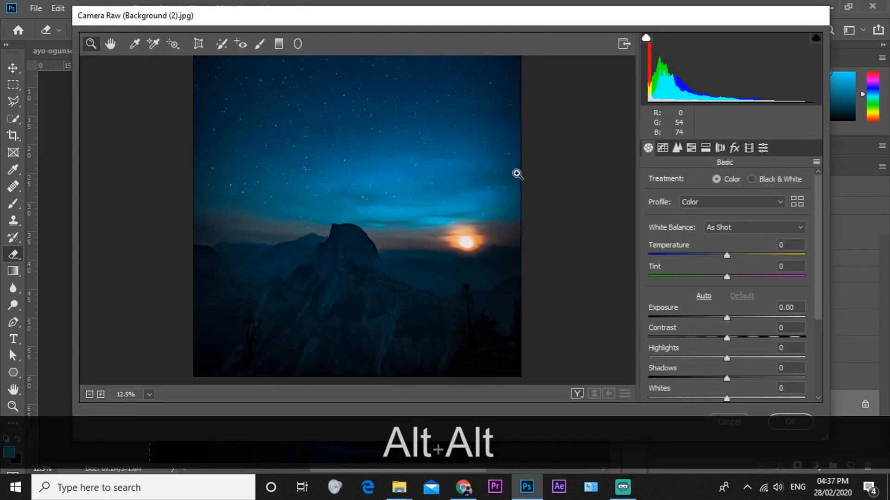
left_click(691, 148)
left_click_drag(734, 339, 670, 330)
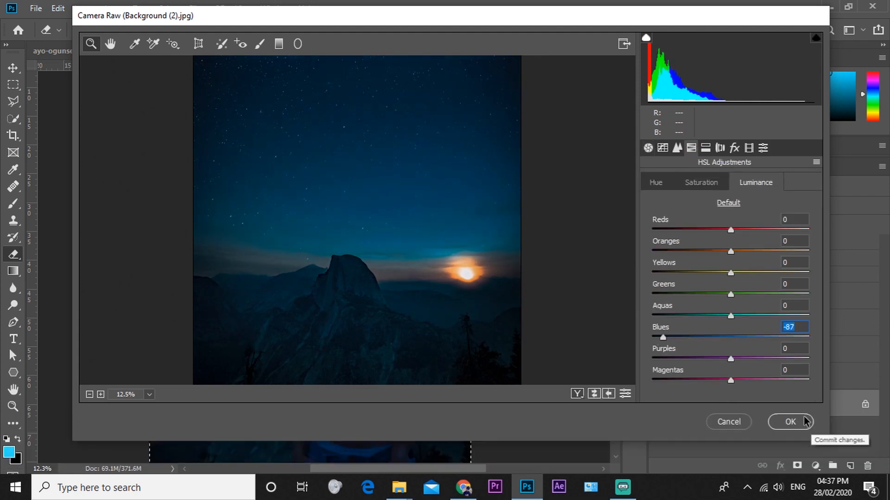
left_click(804, 422)
scroll(342, 272, "down", 2)
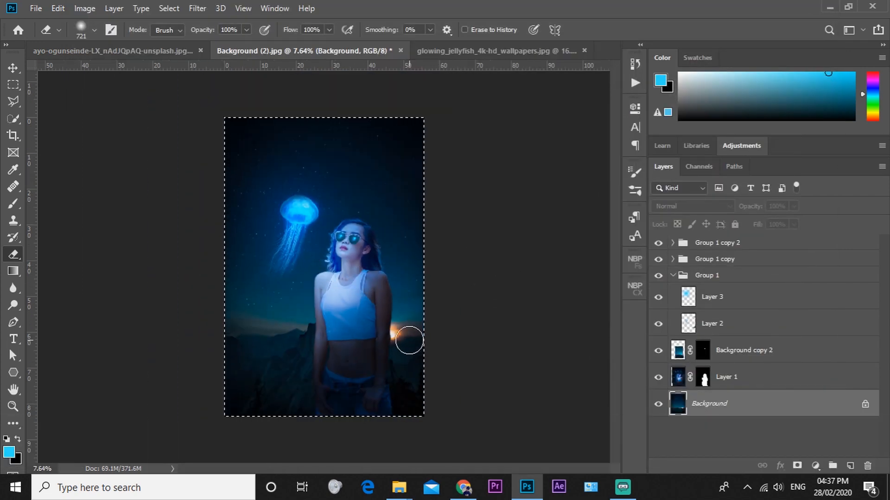
Step: Show only the Background layer and try to cover the glowing moon with sky using the Clone Stamp
left_click(658, 404, "alt")
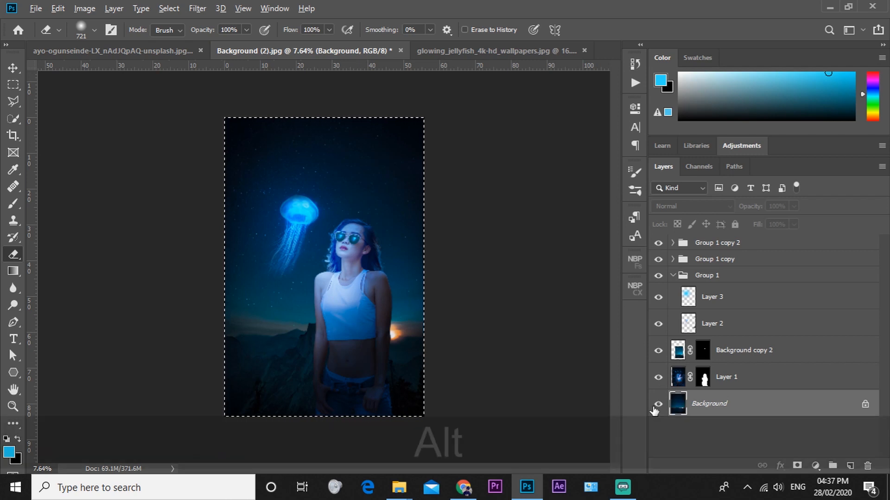
scroll(389, 313, "up", 5)
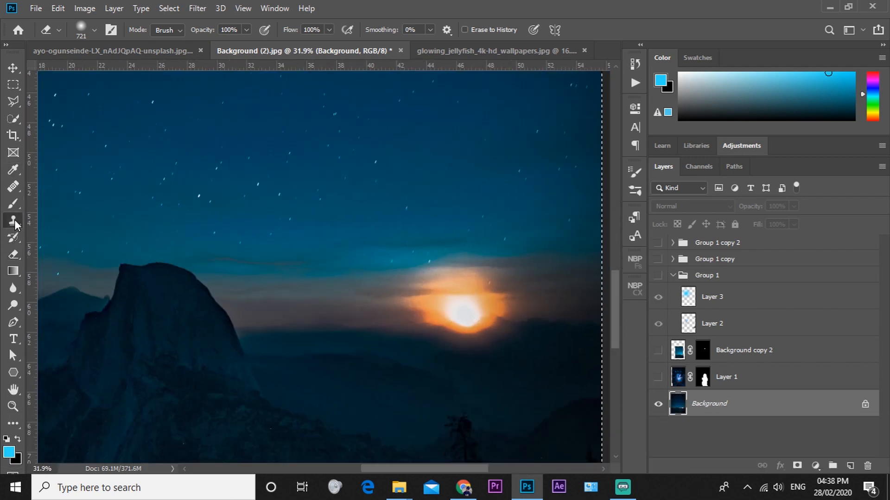
left_click(15, 220)
left_click(412, 178, "alt")
left_click_drag(435, 296, 456, 304)
left_click_drag(276, 294, 552, 270)
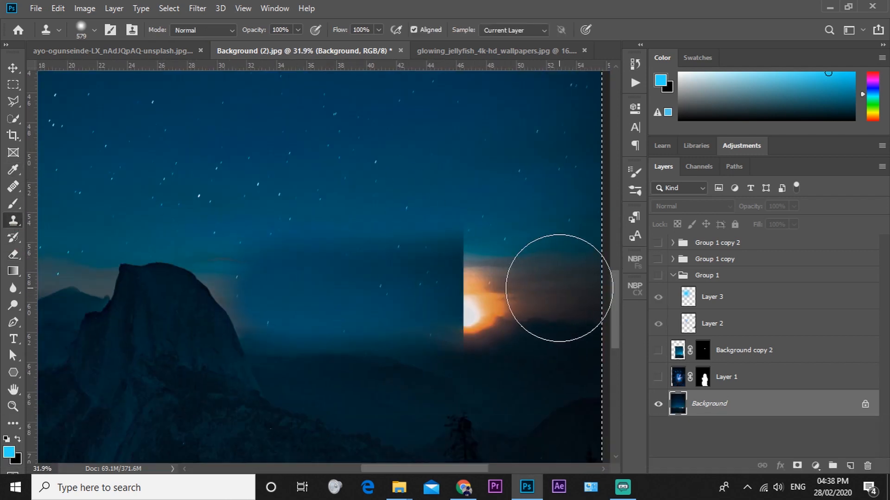
key("ctrl+z")
Step: Try to paint out the moon glow on the Background layer with the Healing Brush
left_click(13, 186)
mouse_move(391, 277)
left_mouse_down()
mouse_move(258, 274)
mouse_move(322, 331)
mouse_move(374, 208)
left_mouse_up()
scroll(355, 246, "down", 4, "alt")
key("ctrl+alt+z")
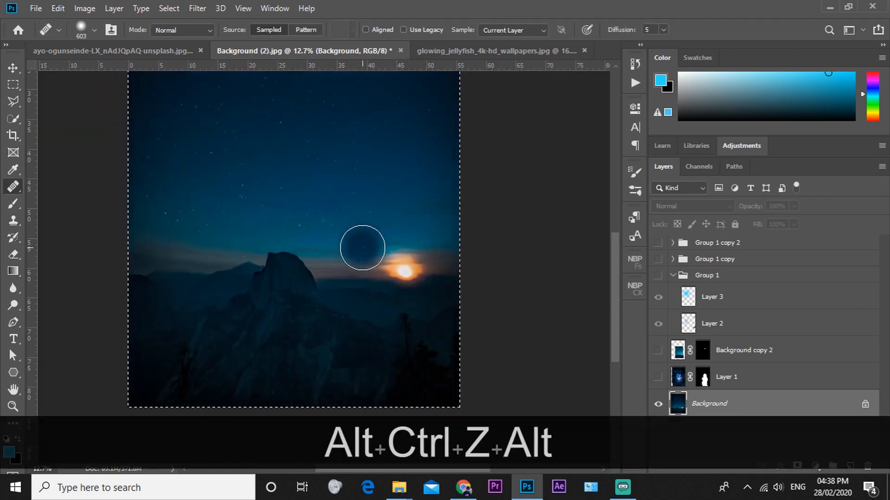
left_click_drag(380, 270, 333, 260)
key("ctrl+z")
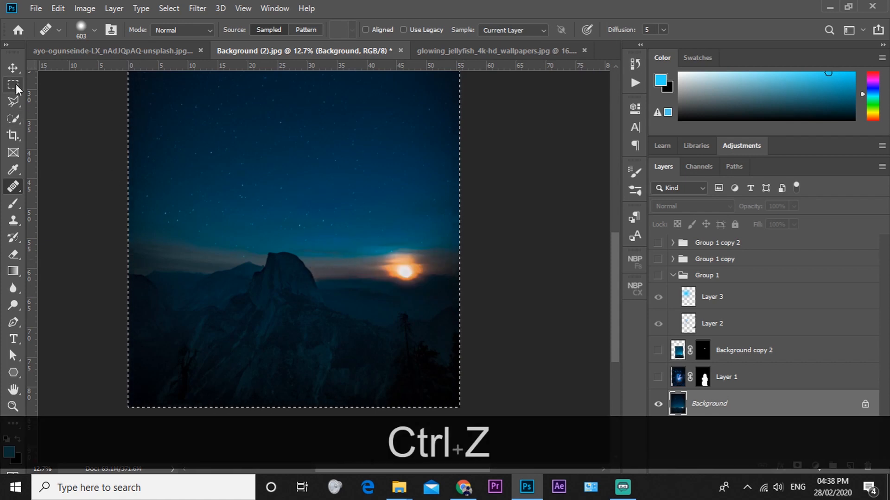
Step: Lasso a loose selection around the glowing moon on the Background layer and fill it to remove the moon
left_click(13, 102)
left_click(12, 120)
left_click(14, 102)
key("ctrl+z")
left_click_drag(377, 271, 400, 286)
left_click_drag(448, 304, 373, 281)
key("ctrl+z")
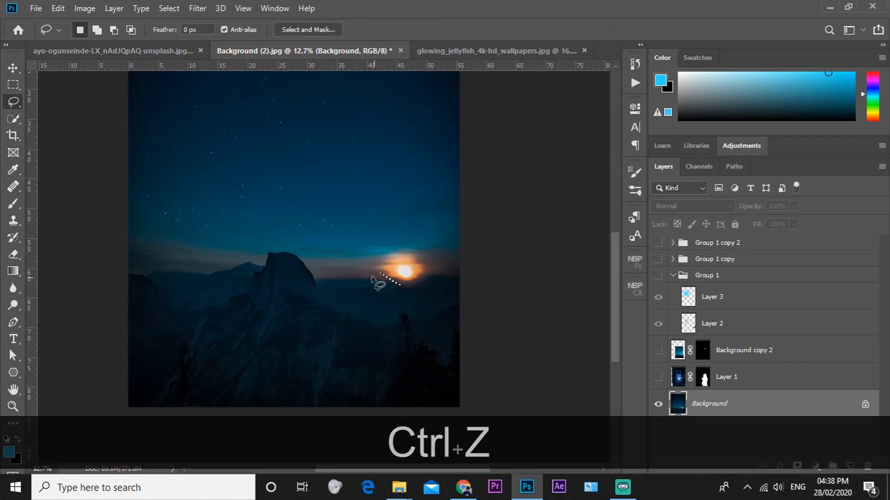
mouse_move(439, 260)
left_mouse_down()
mouse_move(392, 240)
mouse_move(359, 274)
left_mouse_up()
left_click(518, 117)
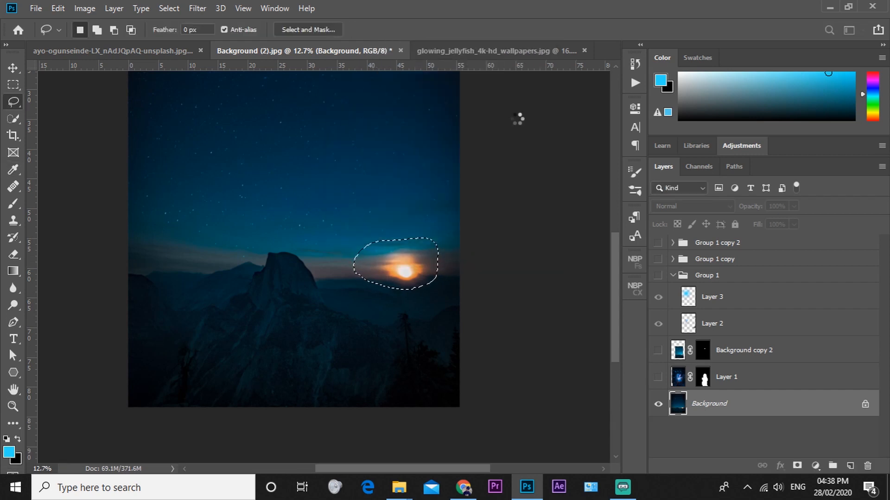
Step: Lasso the leftover area around the moon's spot, fill it as well, and show all the other layers again
left_click_drag(402, 304, 400, 254)
key("shift+F5")
left_click(513, 121)
right_click(380, 309)
left_click(417, 37)
left_click(658, 404, "alt")
scroll(385, 232, "up", 4, "alt")
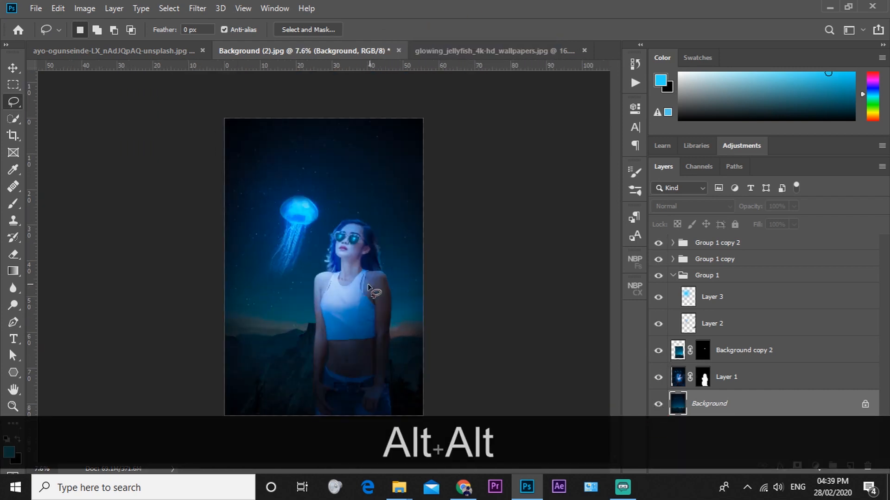
Step: Smooth the woman on Layer 1 in Camera Raw with a Luminance noise reduction of 45
scroll(379, 227, "up", 3, "alt")
scroll(379, 227, "up", 3)
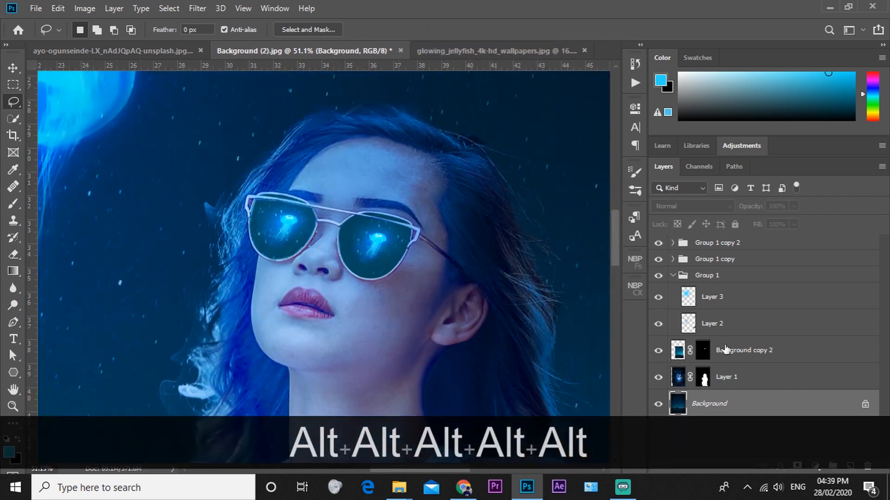
left_click(683, 374)
left_click(13, 203)
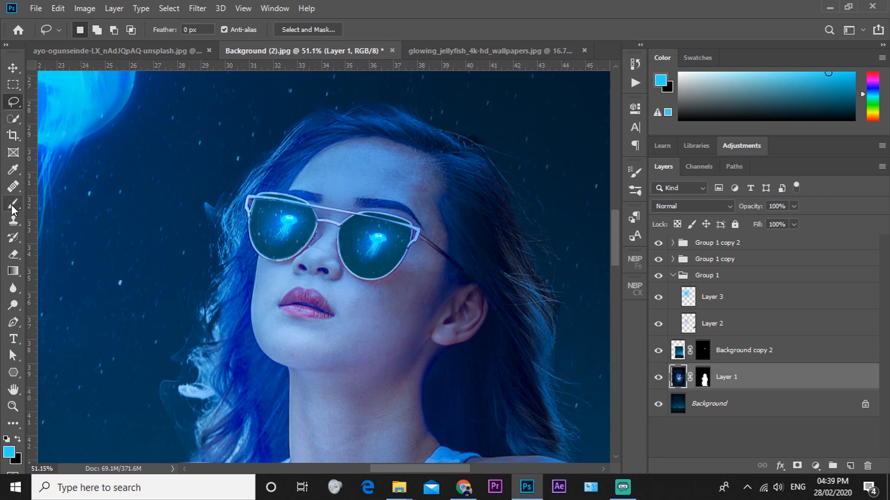
key("ctrl+shift+a")
scroll(353, 245, "up", 10, "alt")
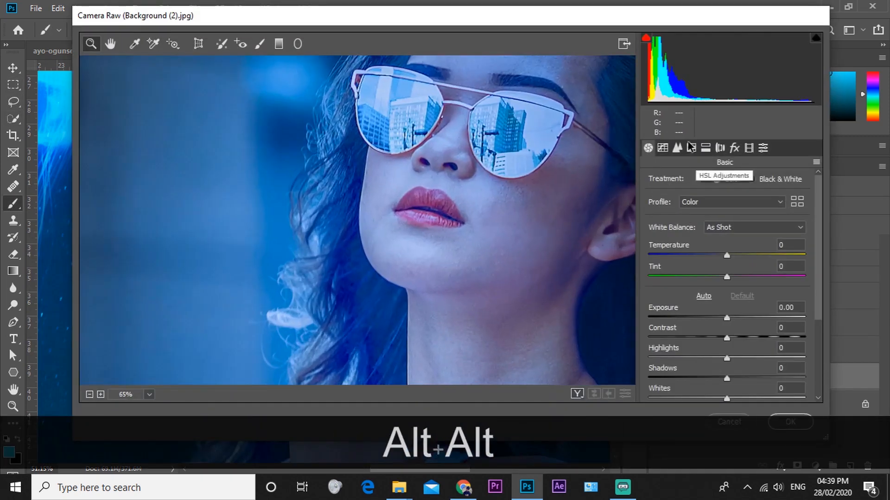
left_click(677, 147)
left_click_drag(648, 310, 733, 312)
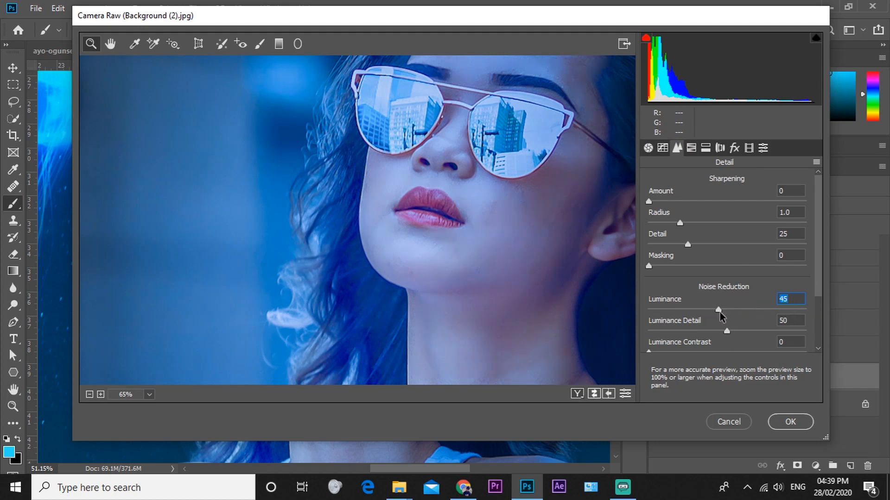
left_click(790, 421)
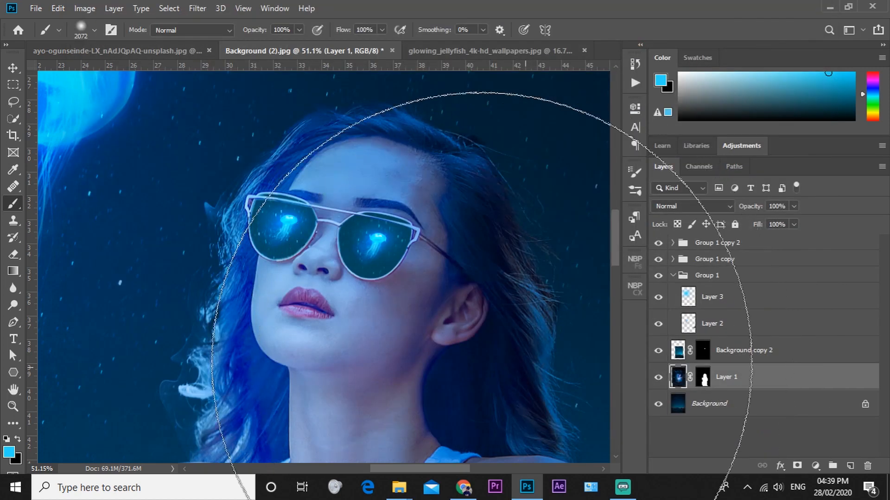
Step: Switch to the Mixer Brush and blend the skin across the woman's forehead, cheeks and neck on Layer 1
scroll(376, 321, "up", 3, "alt")
scroll(376, 321, "down", 2, "alt")
scroll(373, 317, "up", 3, "alt")
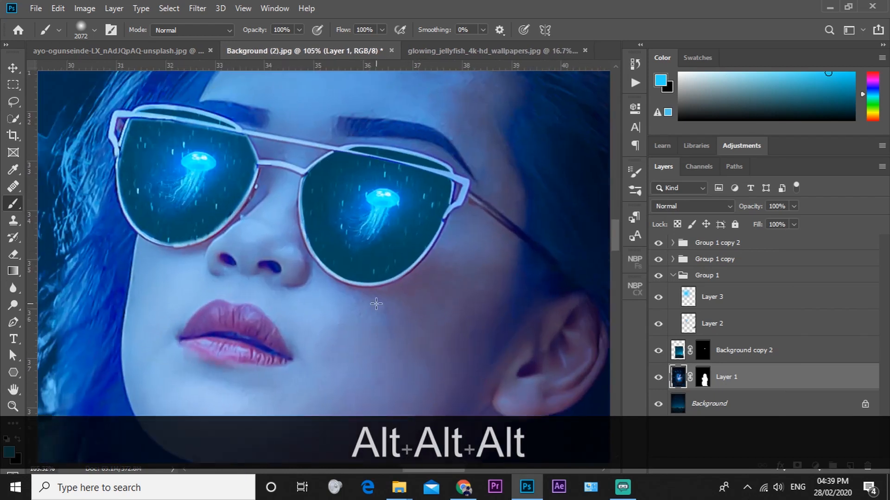
right_click(359, 258)
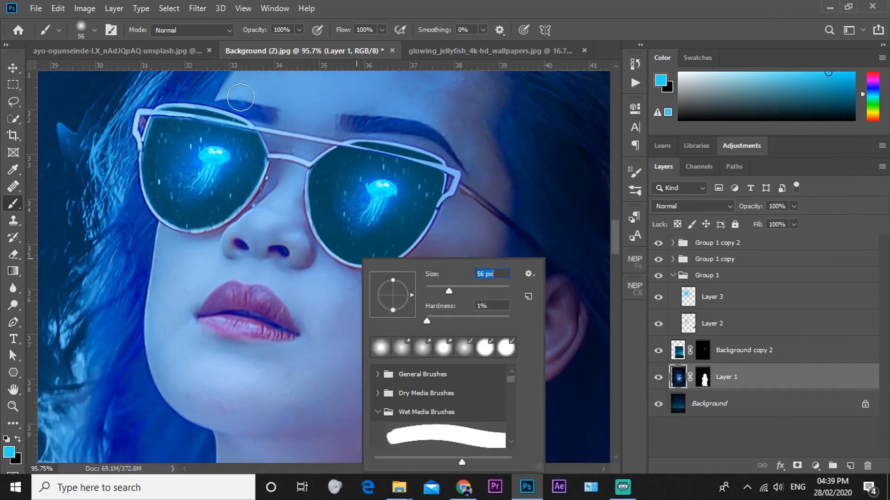
key("Escape")
right_click(13, 203)
left_click(70, 239)
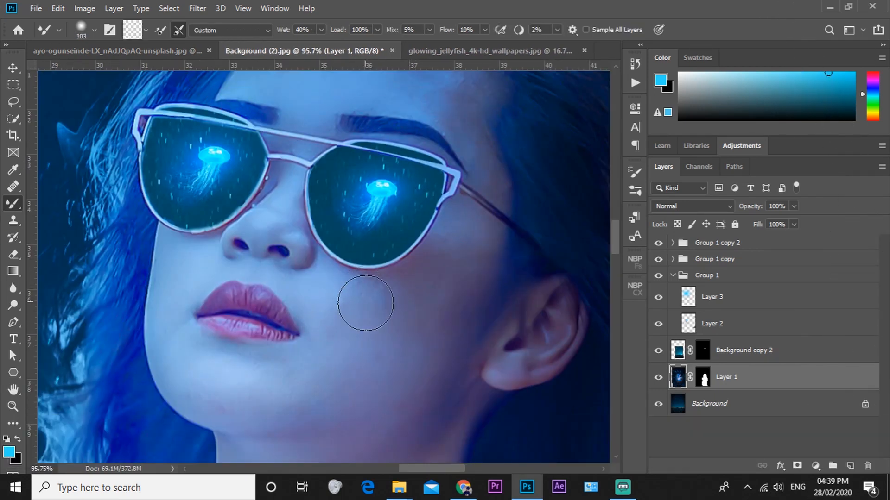
scroll(373, 296, "up", 3)
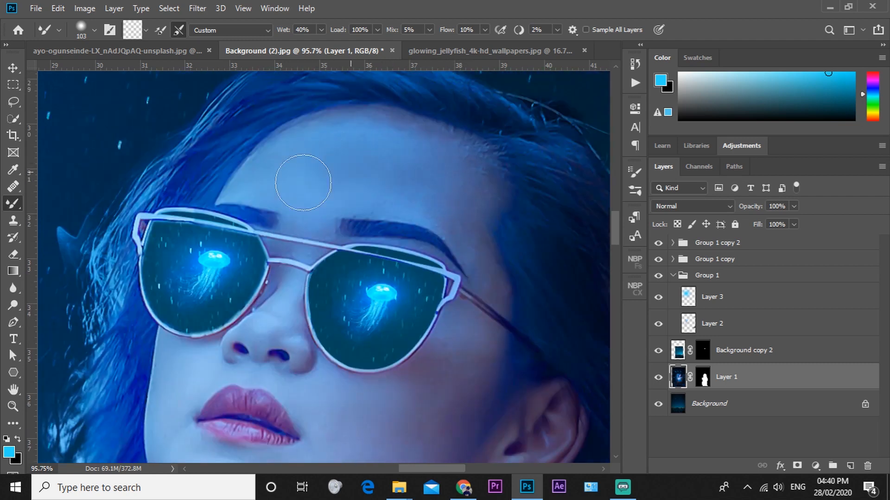
scroll(340, 297, "down", 4)
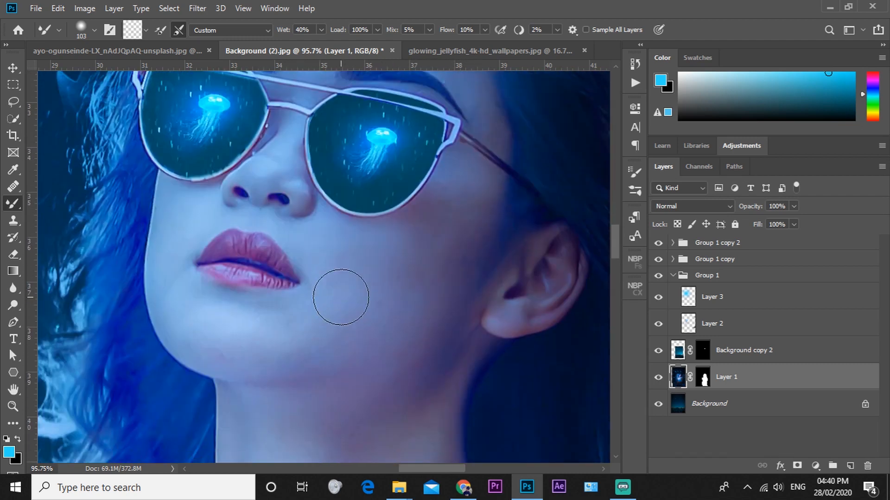
scroll(226, 248, "down", 2, "alt")
scroll(387, 176, "down", 2)
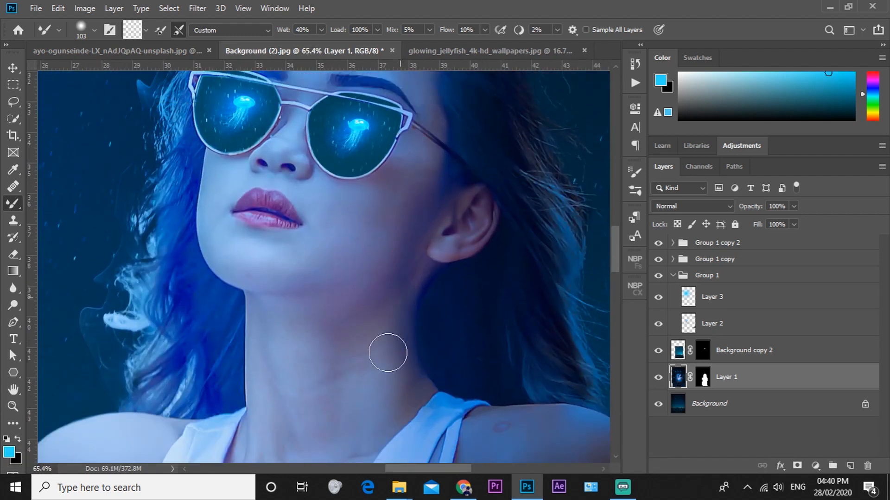
Step: Examine the edges of the woman's hair against the night sky on both sides and above her head
scroll(415, 284, "down", 3, "alt")
scroll(298, 256, "up", 4, "alt")
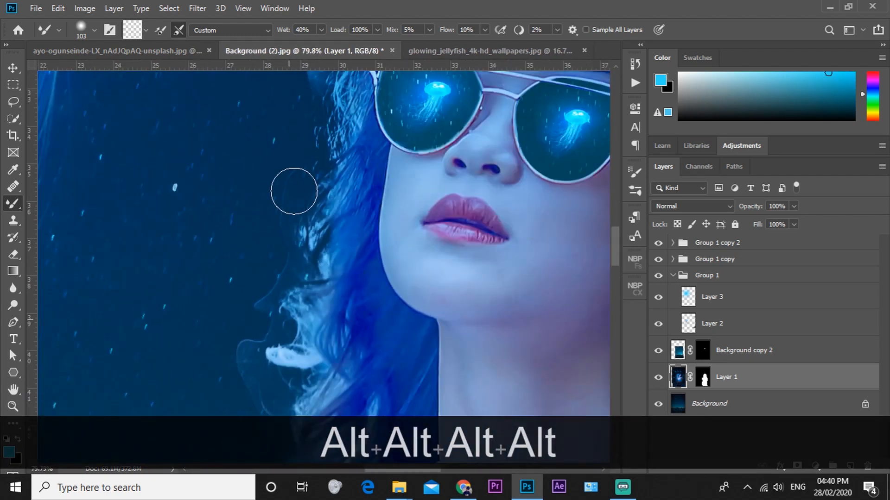
scroll(293, 191, "down", 3)
scroll(252, 328, "down", 2, "alt")
scroll(437, 192, "up", 4, "alt")
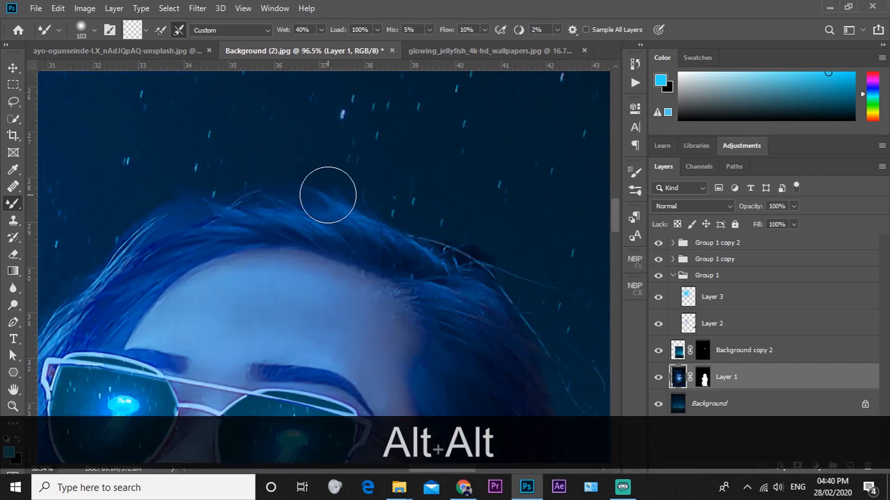
scroll(494, 272, "down", 2, "alt")
scroll(479, 294, "up", 2, "alt")
scroll(473, 284, "down", 3, "alt")
scroll(498, 286, "up", 3, "alt")
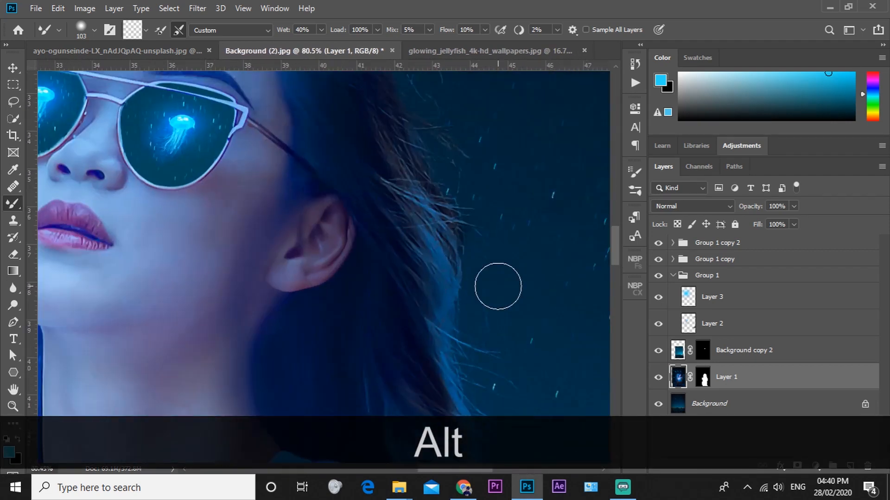
Step: Select Layer 1's mask, return to its image, and review the whole composite of woman, jellyfish and sky
left_click(700, 378)
scroll(453, 282, "down", 2, "alt")
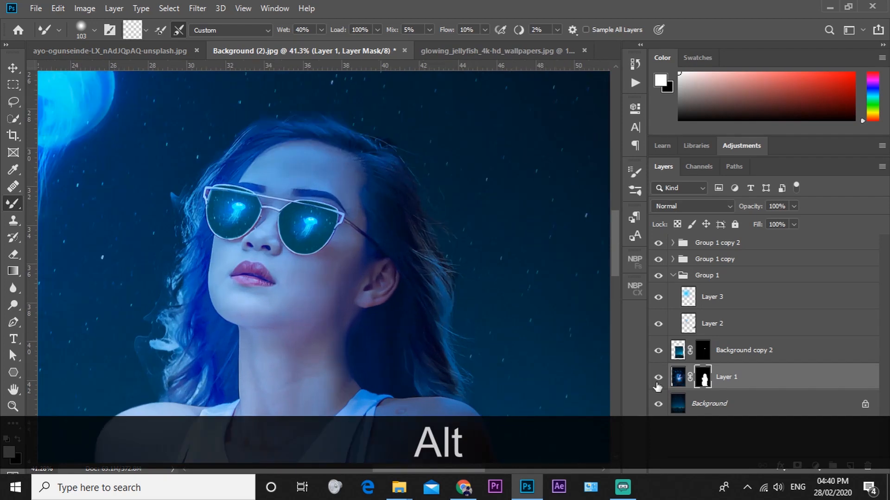
left_click(678, 377)
scroll(354, 317, "down", 3, "alt")
scroll(353, 318, "up", 1, "alt")
scroll(364, 365, "down", 1, "alt")
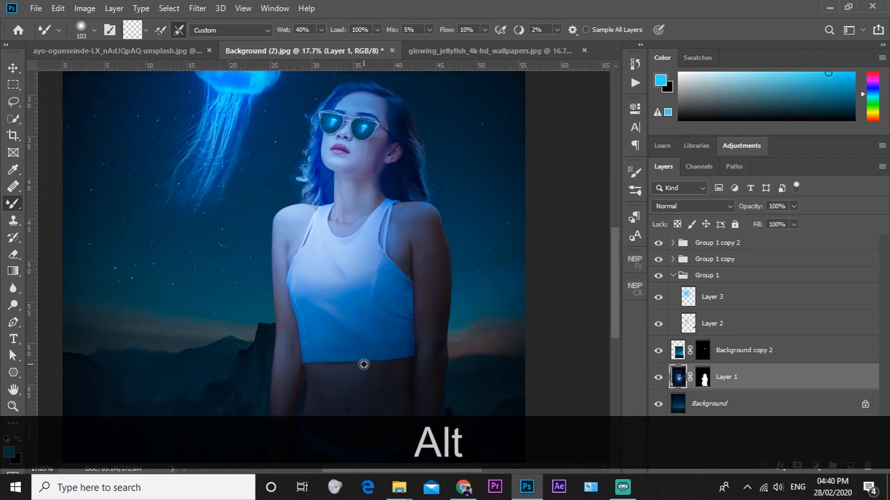
scroll(299, 290, "down", 3, "alt")
scroll(298, 290, "up", 1, "alt")
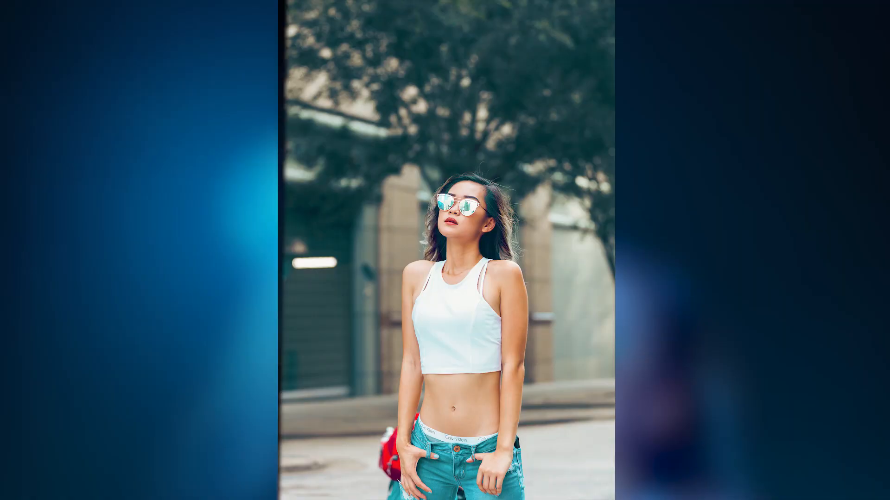